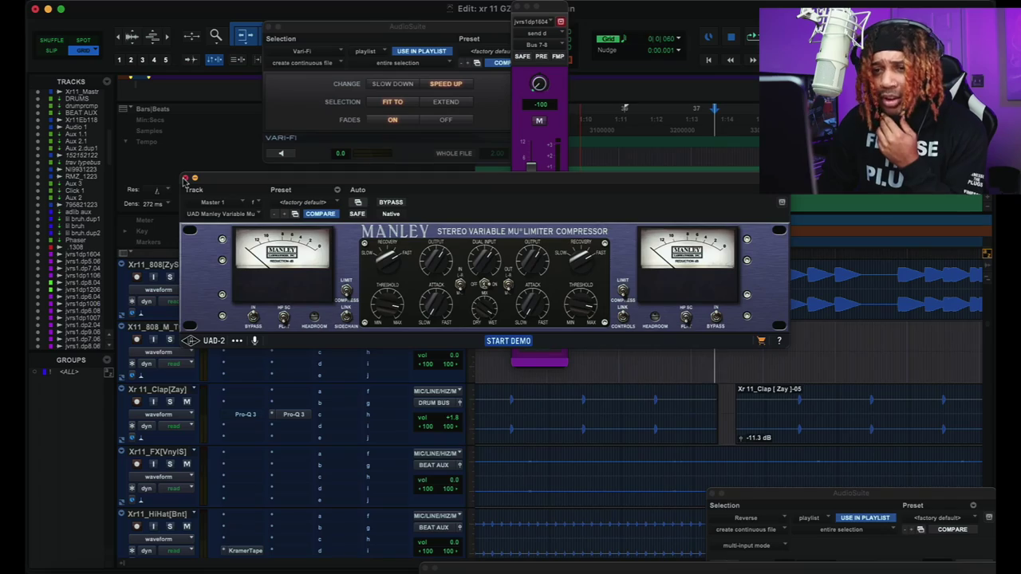
Close the Manley limiter, the Reverse and Vari-Fi AudioSuite windows, and the floating send d window.
left_click_drag(412, 185, 465, 177)
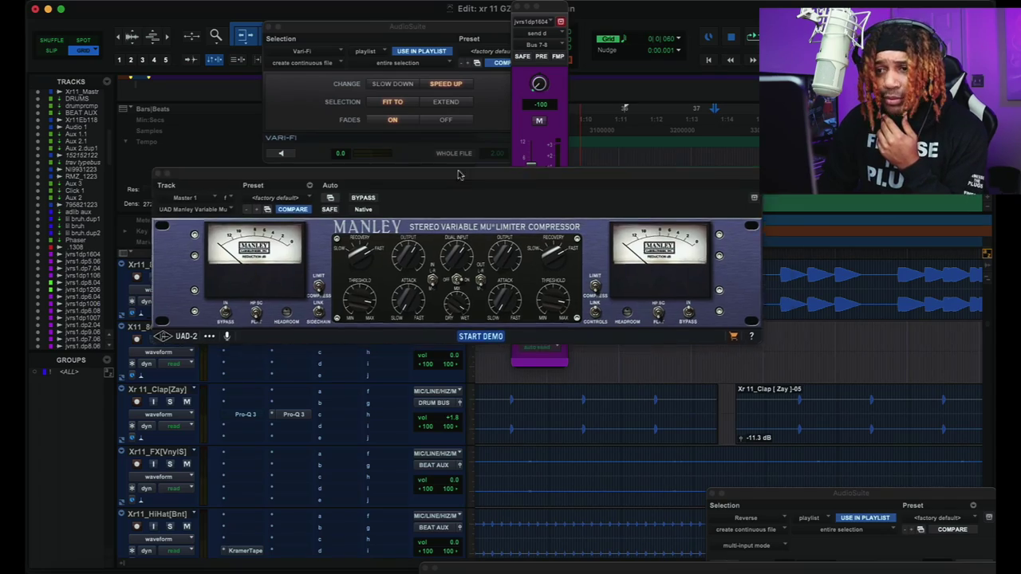
left_click(237, 171)
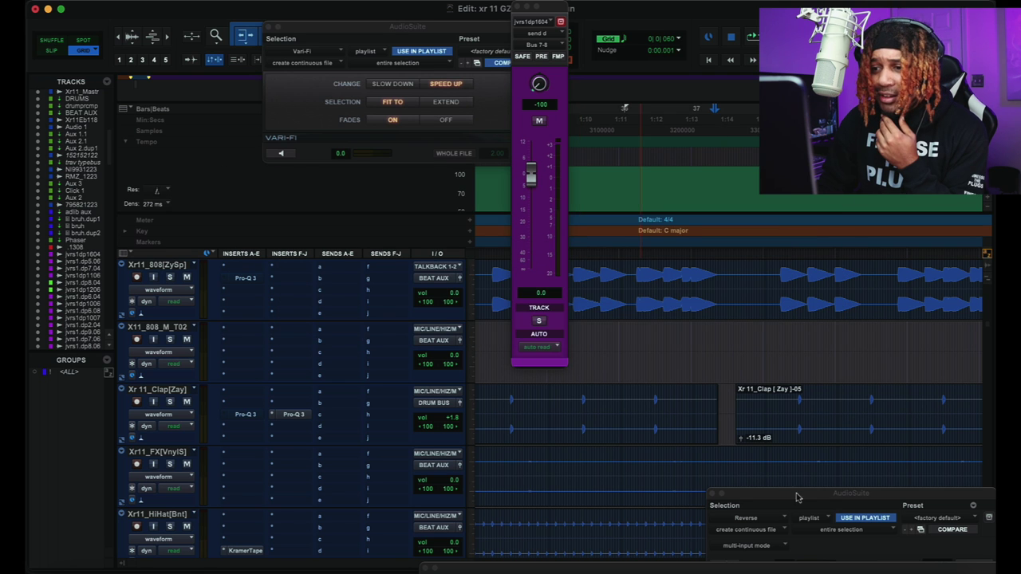
left_click(854, 486)
left_click_drag(856, 491, 680, 280)
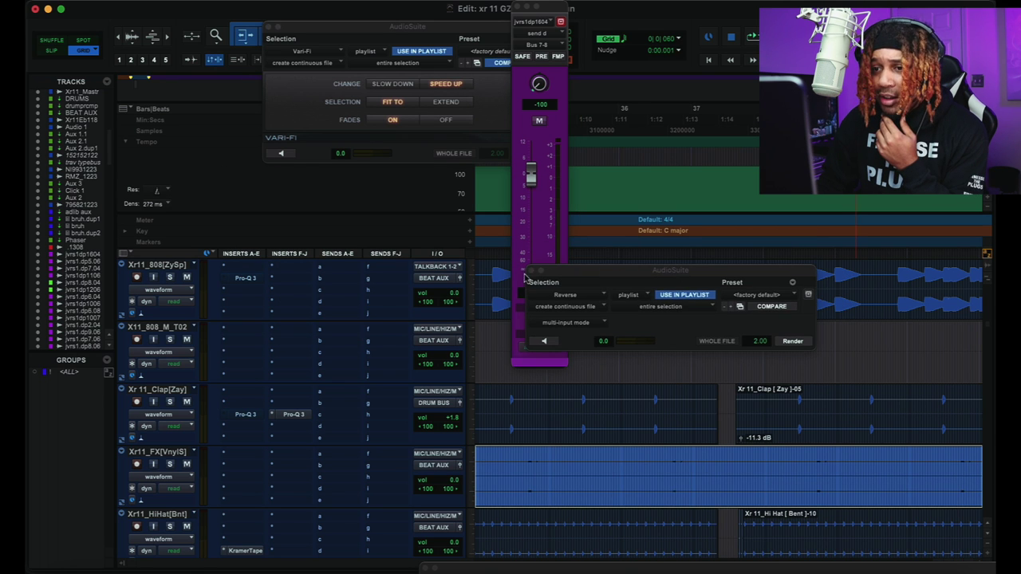
left_click(530, 272)
left_click_drag(552, 9, 661, 58)
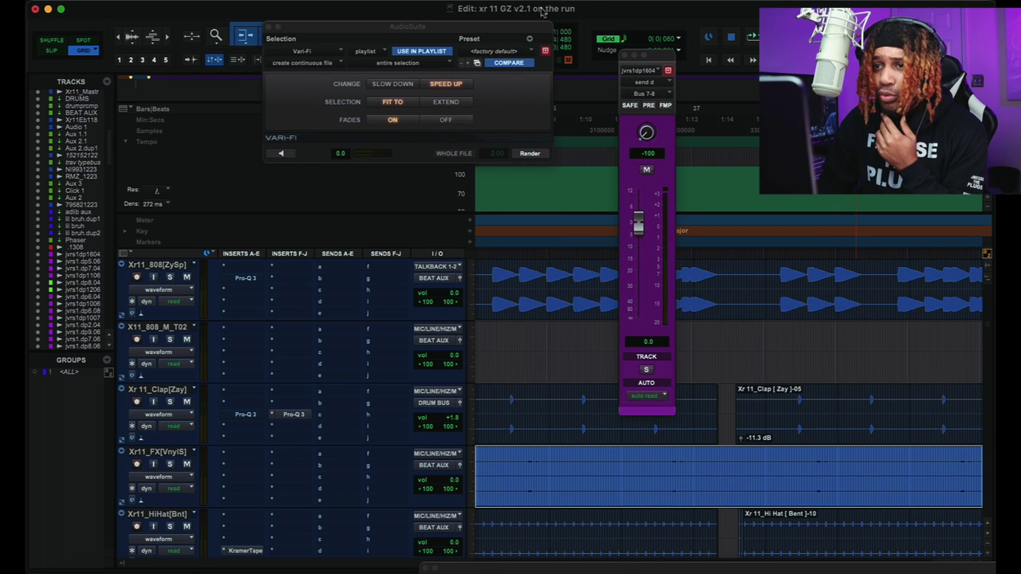
left_click(625, 56)
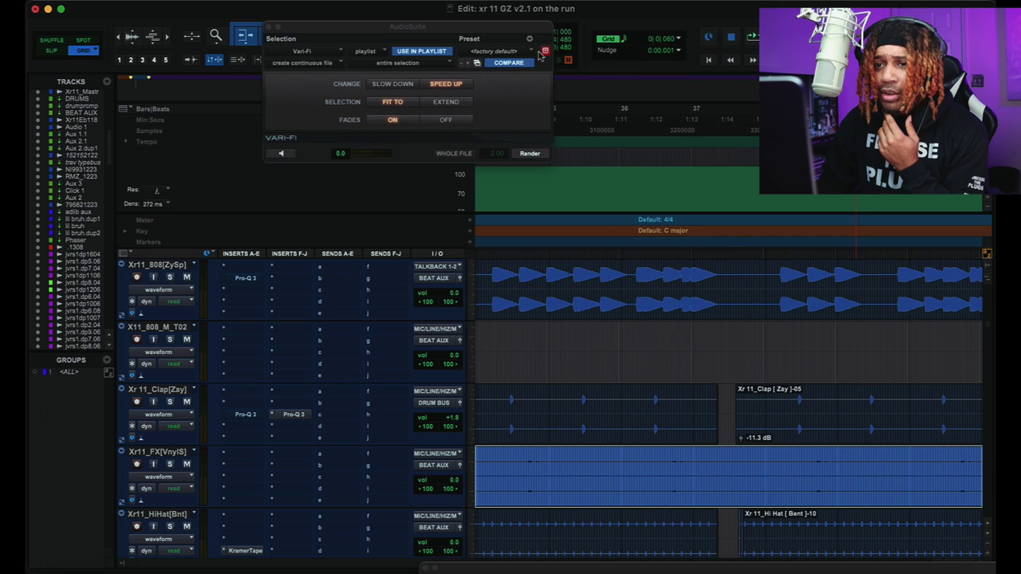
left_click(269, 28)
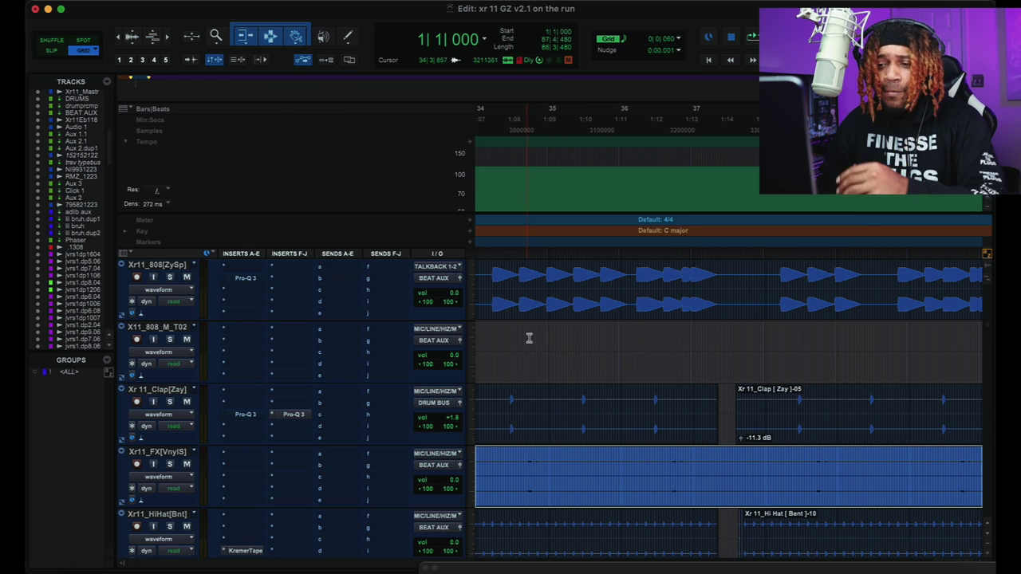
Examine the beat stems and drum buses across the whole song timeline, from the percussion tracks to the Xr 11_Master track.
key("r")
key("r")
key("r")
key("r")
key("r")
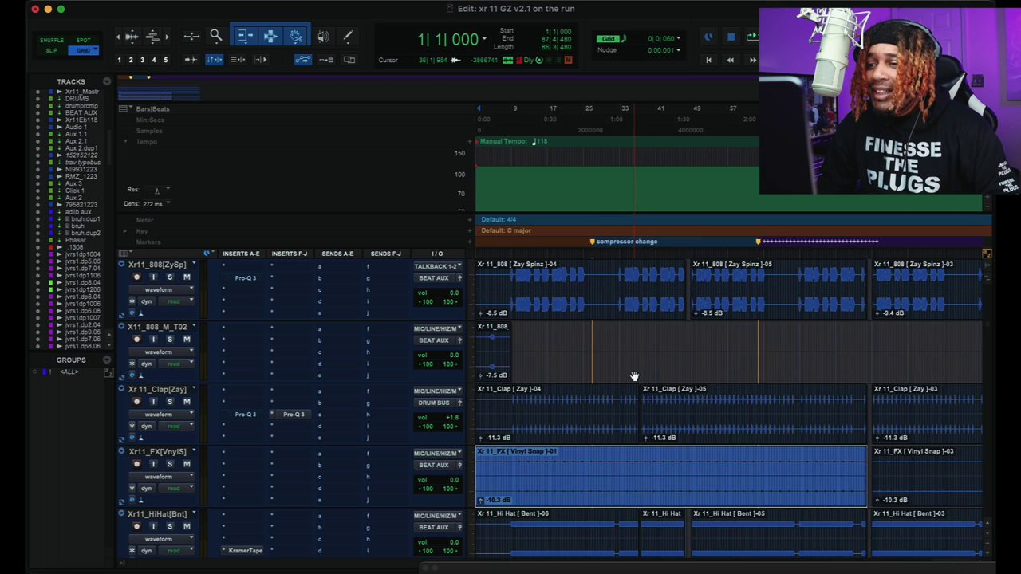
scroll(634, 376, "down", 5)
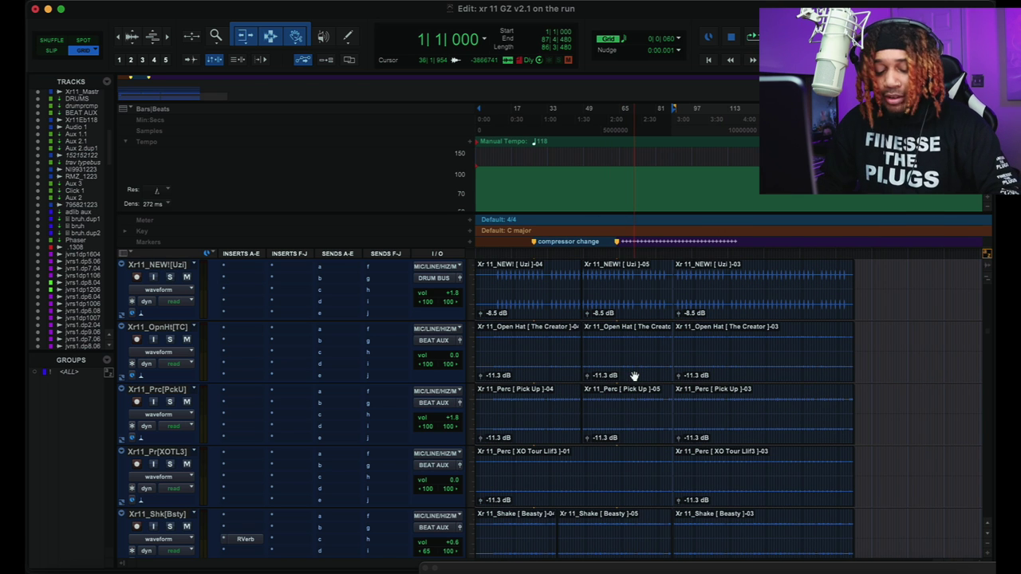
scroll(634, 375, "down", 1)
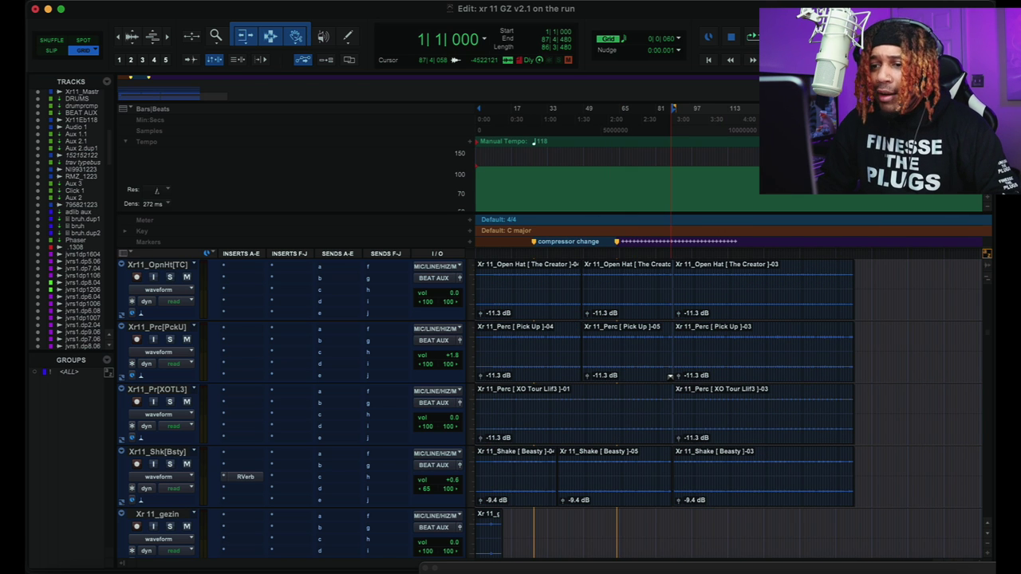
scroll(670, 377, "up", 15)
scroll(670, 377, "down", 14)
scroll(670, 377, "up", 5)
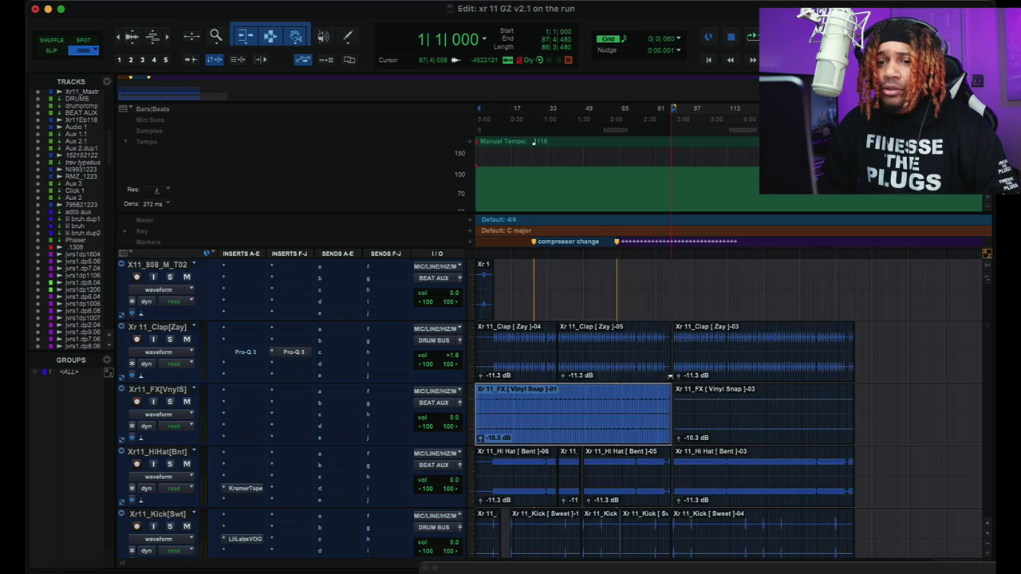
scroll(670, 375, "up", 3)
scroll(670, 376, "up", 7)
scroll(670, 377, "down", 13)
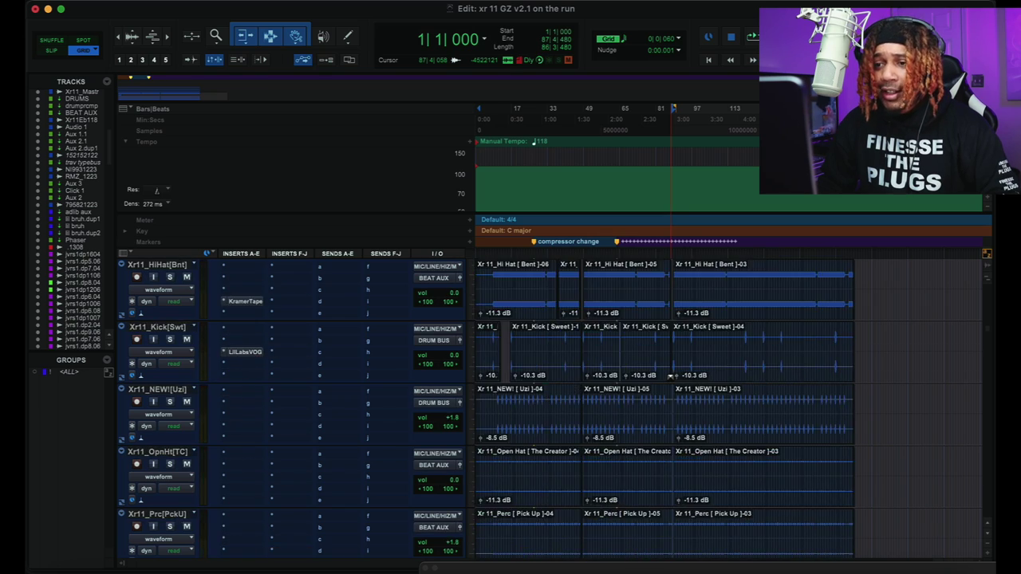
scroll(670, 376, "up", 9)
scroll(670, 377, "down", 8)
scroll(669, 376, "up", 10)
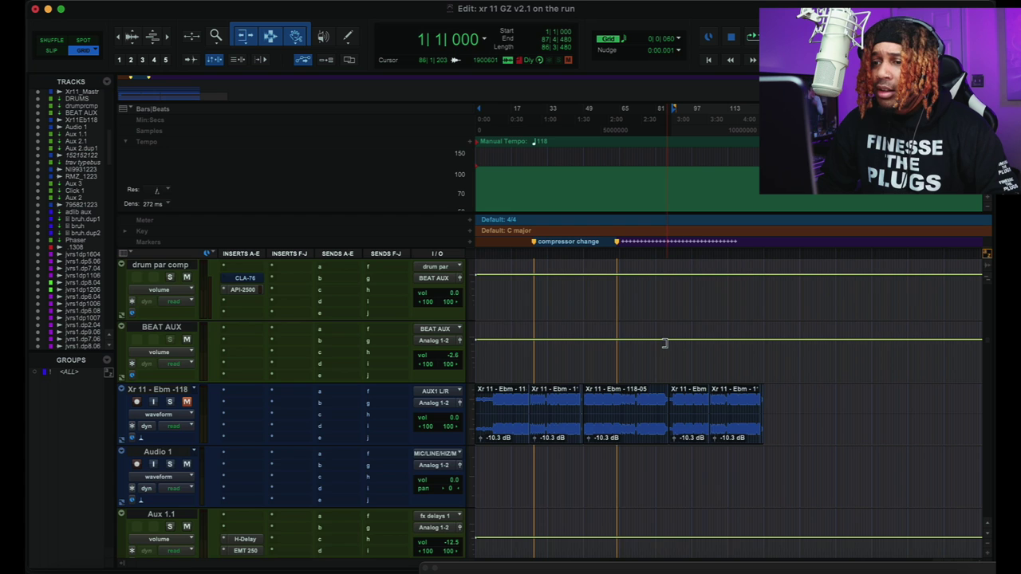
scroll(664, 343, "down", 10)
scroll(664, 343, "up", 13)
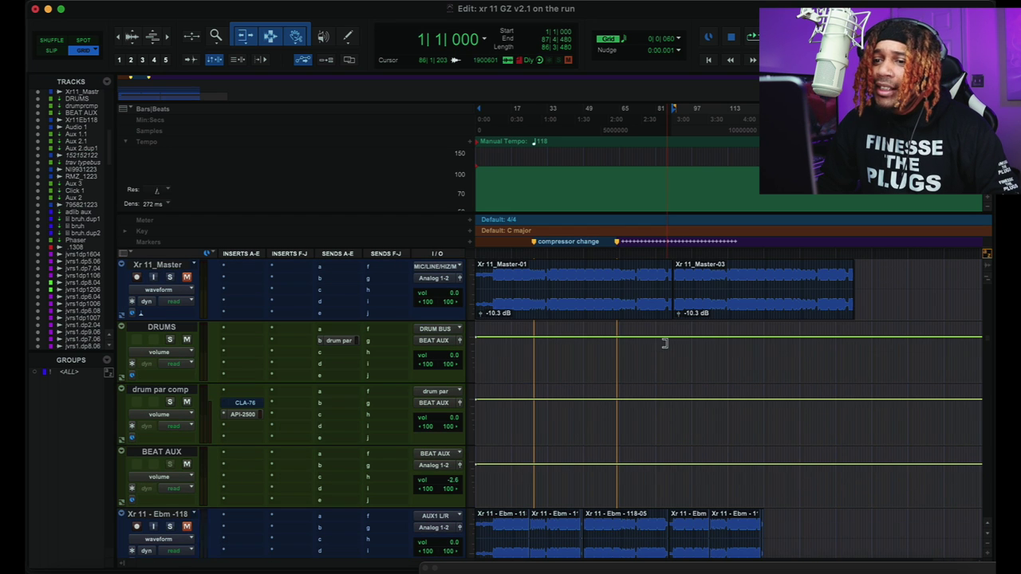
Select the Xr 11_Master-01 clip and look through the aux and lead vocal tracks below it.
left_click(582, 317)
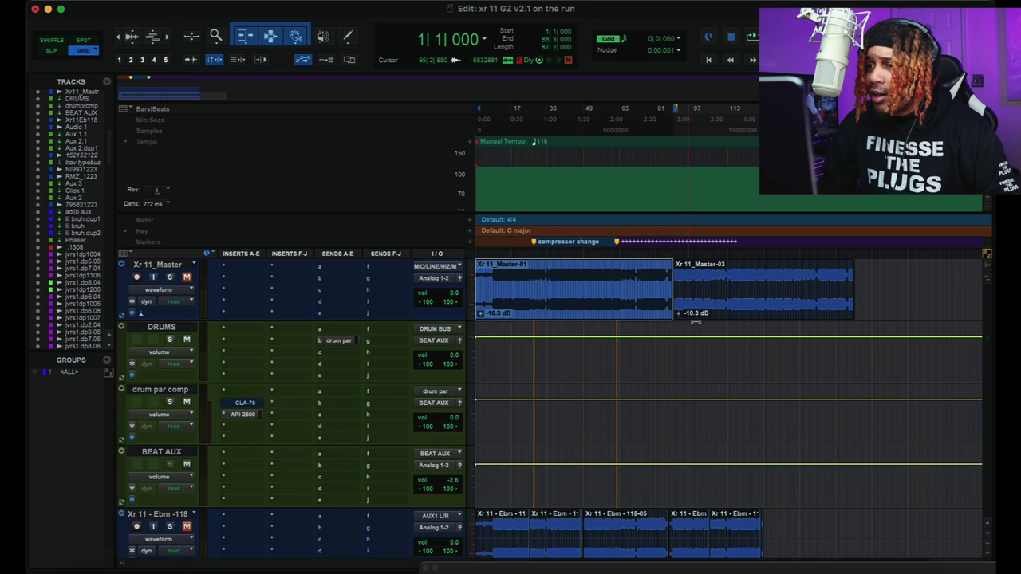
scroll(757, 384, "down", 3)
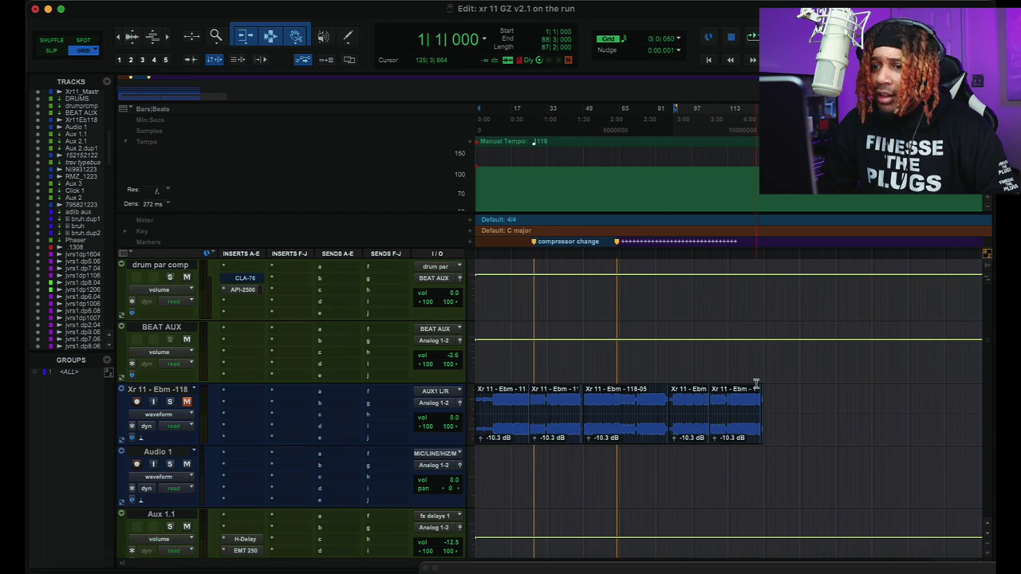
scroll(715, 391, "down", 20)
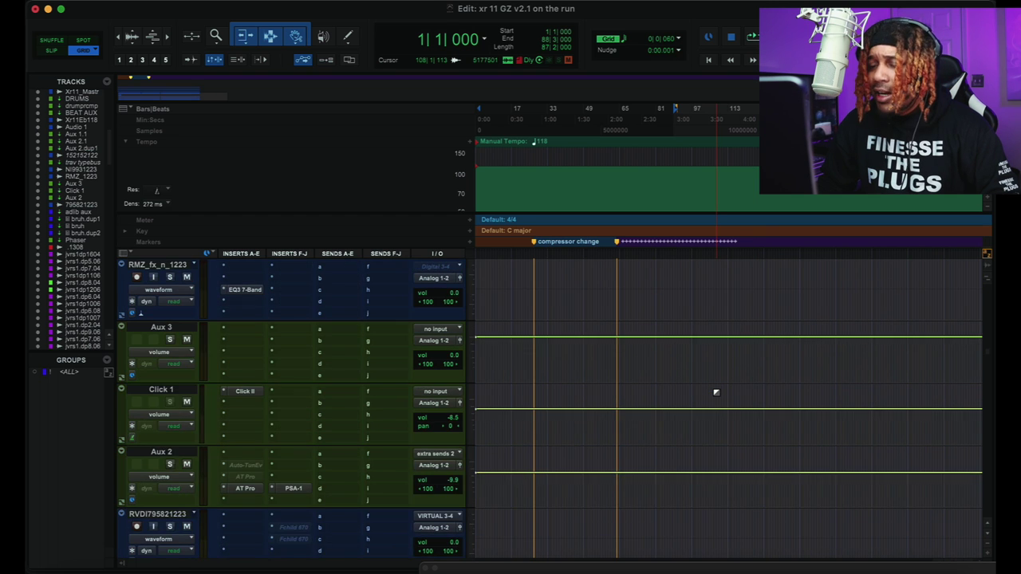
scroll(715, 390, "down", 2)
scroll(715, 391, "up", 5)
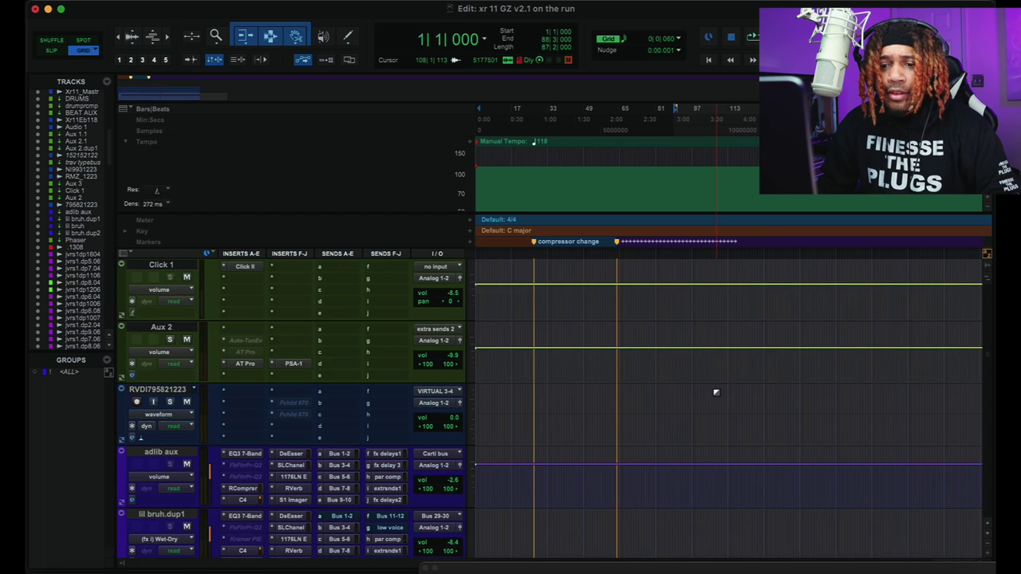
scroll(715, 392, "down", 10)
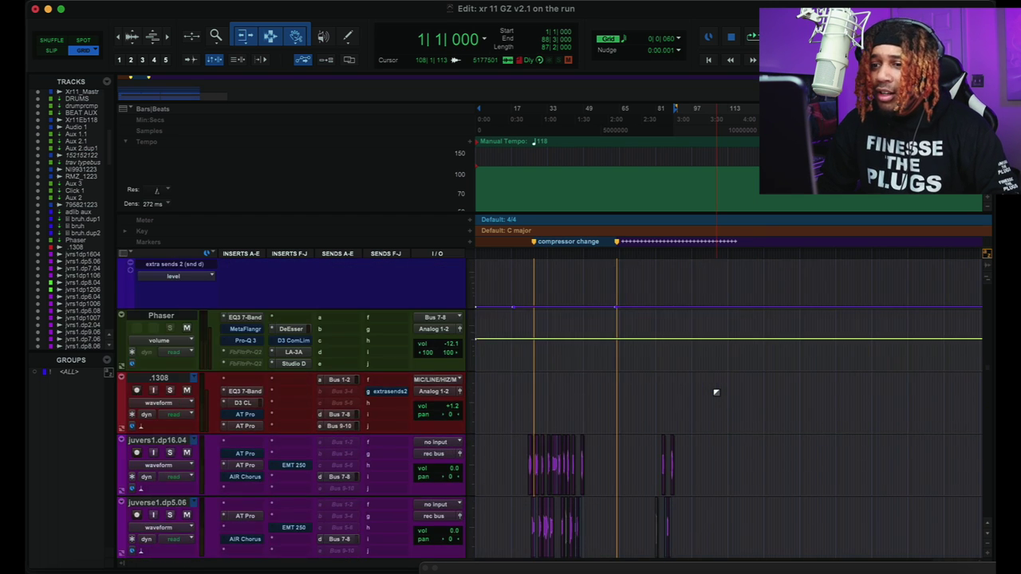
scroll(716, 391, "up", 3)
scroll(716, 392, "down", 8)
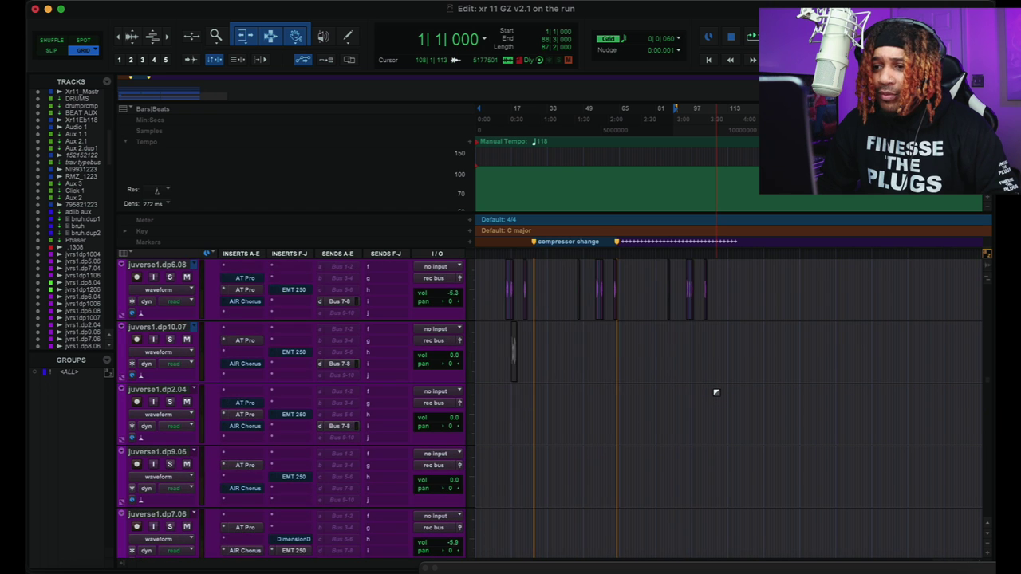
Examine the purple and green vocal clips at closer timeline zoom, along with the adlib aux and lil bruh vocal buses.
scroll(717, 392, "up", 8)
key("t")
key("t")
key("t")
key("t")
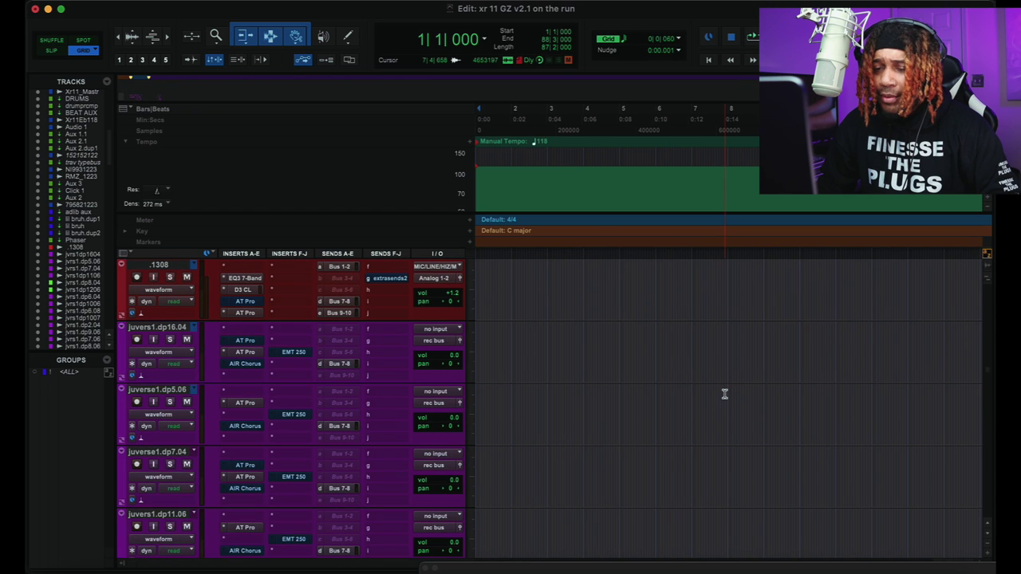
scroll(724, 394, "down", 5)
key("r")
key("r")
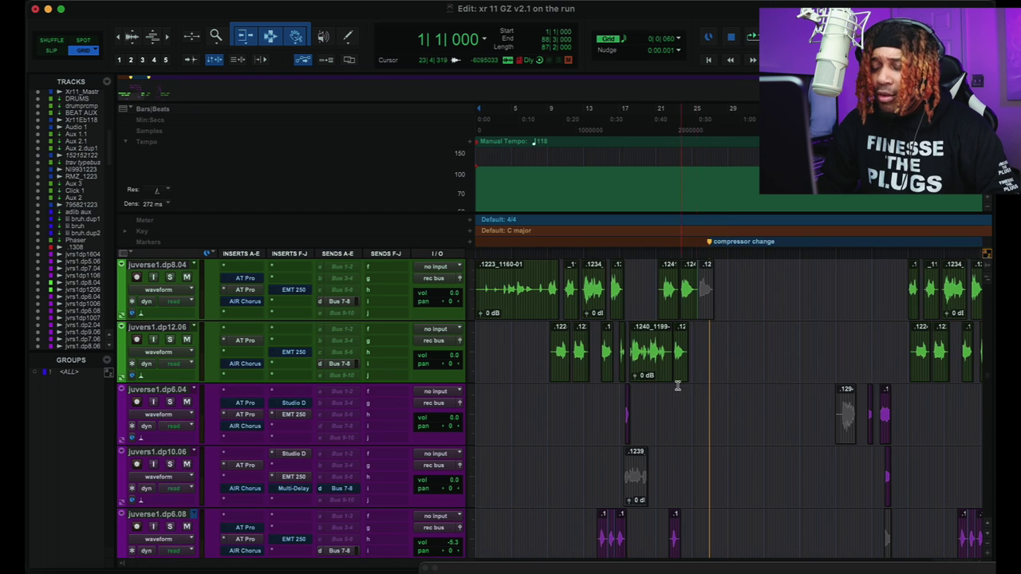
scroll(677, 388, "down", 1)
scroll(668, 388, "up", 5)
scroll(669, 388, "down", 5)
scroll(668, 387, "up", 10)
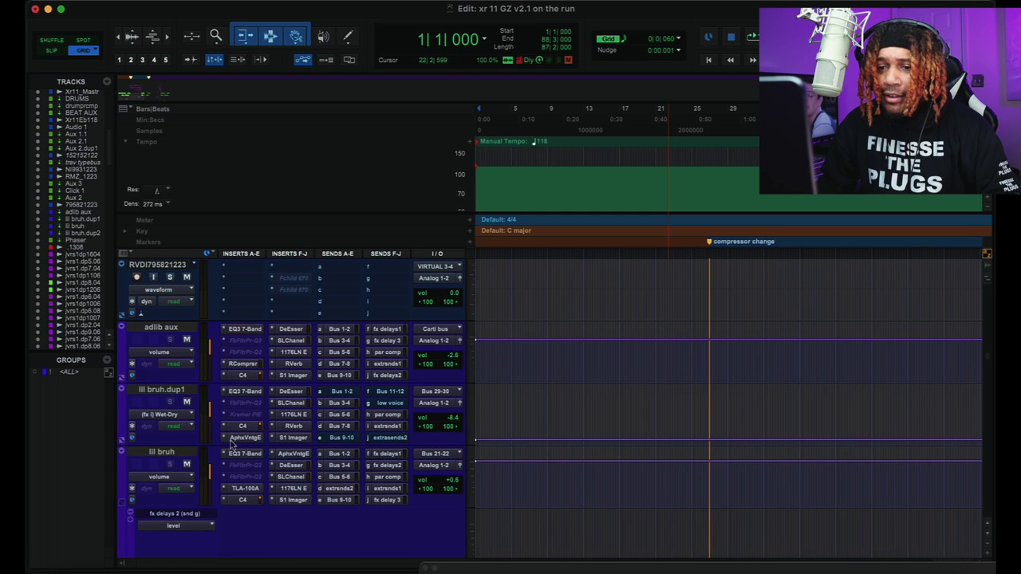
Increase the height of the red .1308 track below the Phaser track.
scroll(324, 417, "down", 6)
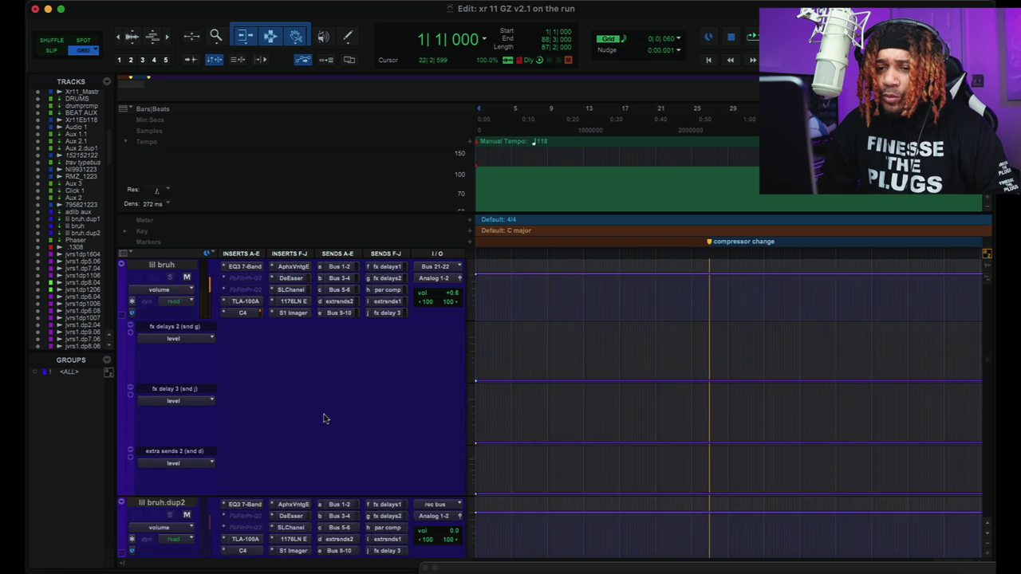
scroll(311, 414, "up", 1)
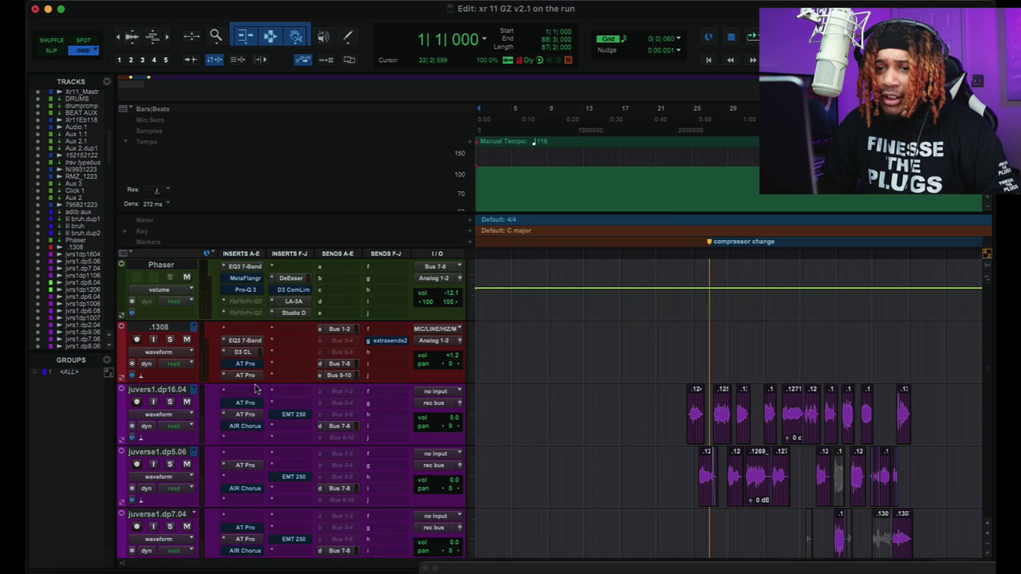
left_click_drag(260, 383, 264, 420)
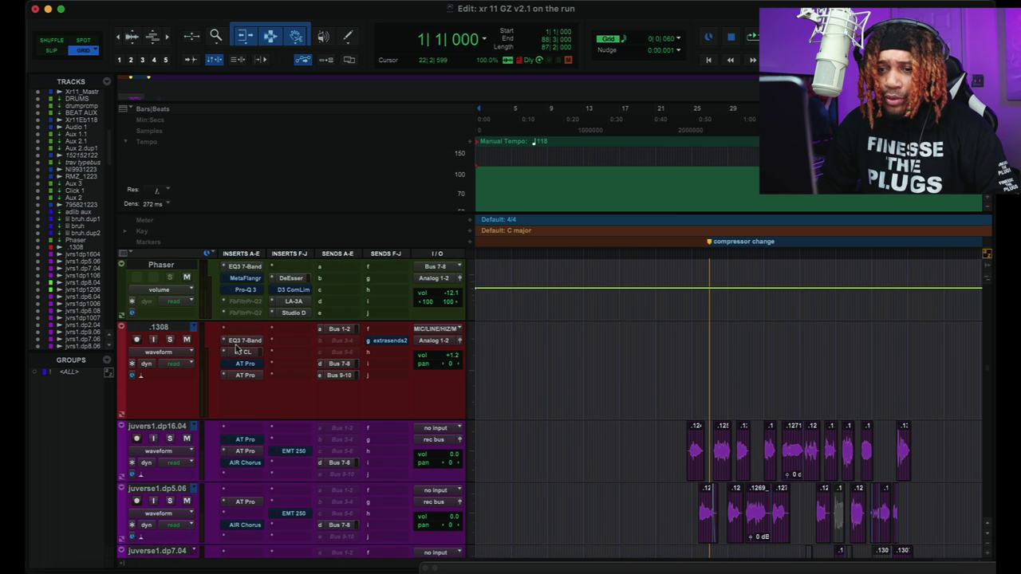
Inspect the EQ3 7-Band, the Dyn3 Compressor/Limiter and the second Auto-Tune Pro inserts on the .1308 track.
left_click(245, 341)
left_click_drag(726, 234, 542, 122)
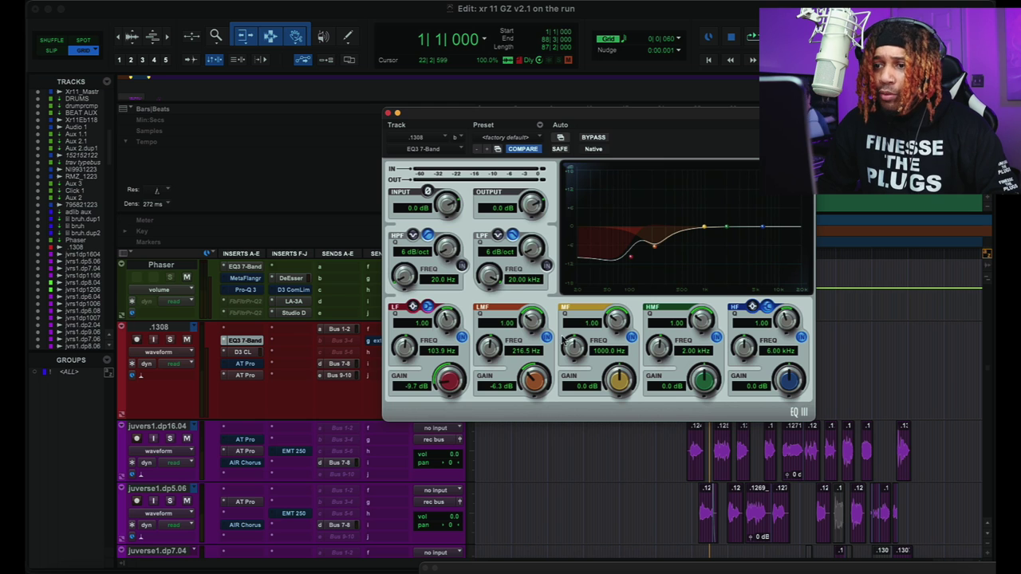
left_click(245, 352)
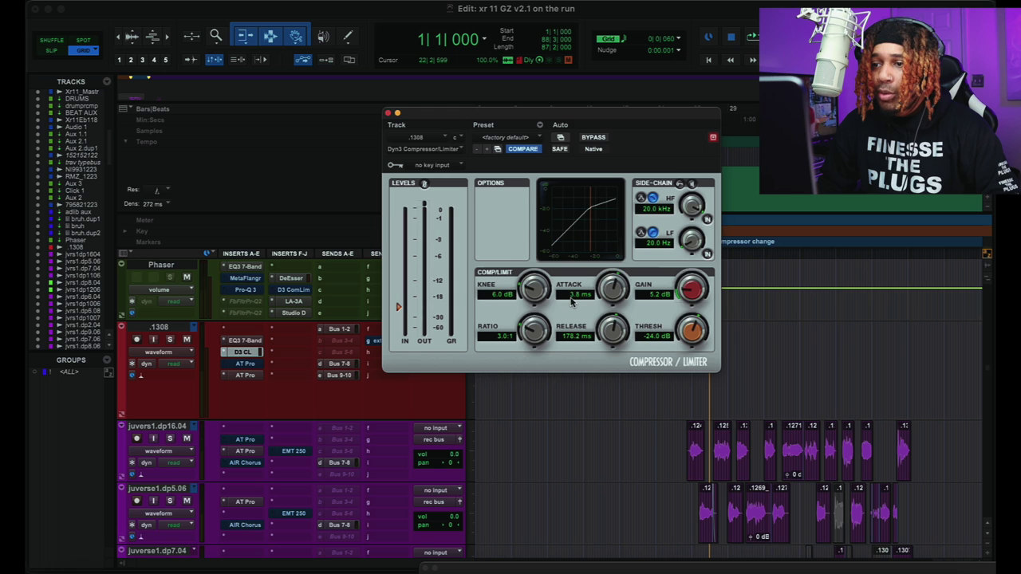
left_click(388, 114)
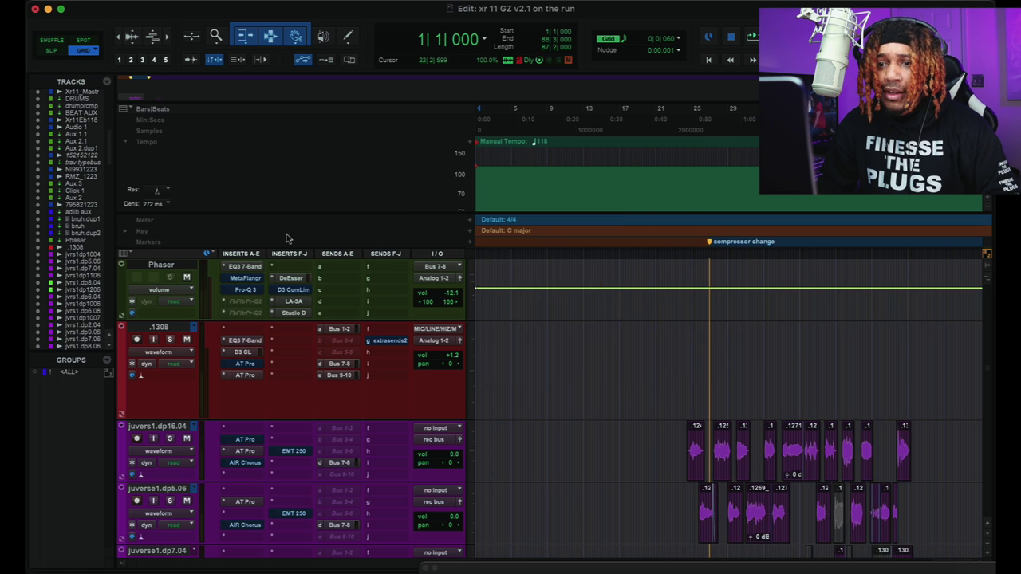
left_click(245, 375)
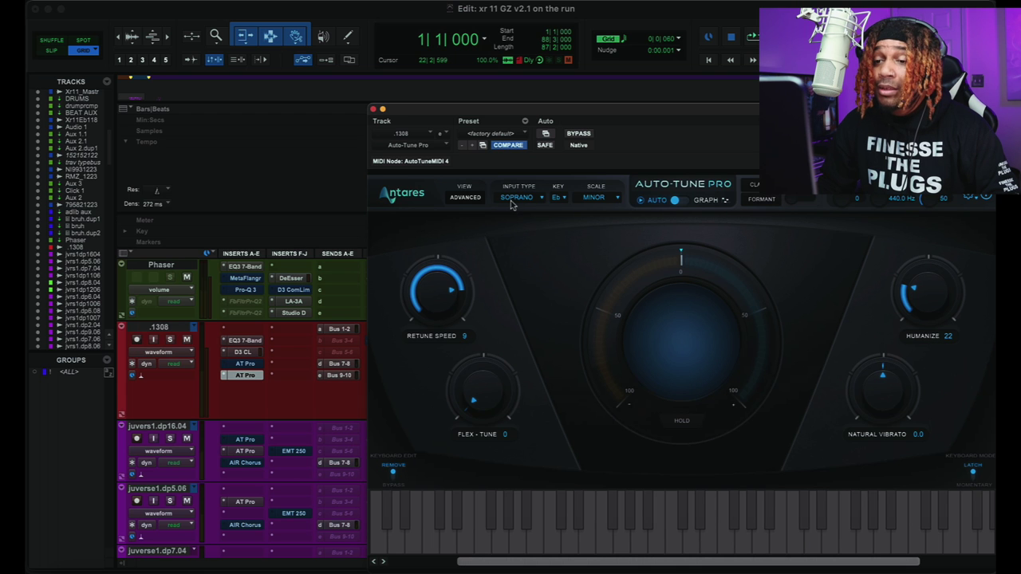
left_click(374, 109)
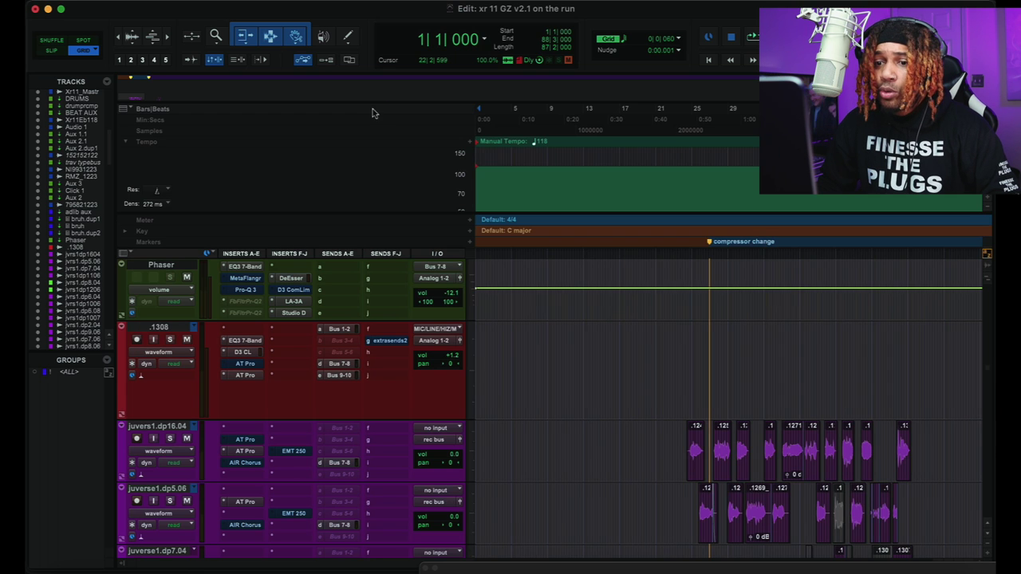
Look through the remaining vocal, delay and inactive tracks down to the Reverb.1, Short, Medium and Long effect auxes.
scroll(348, 335, "up", 3)
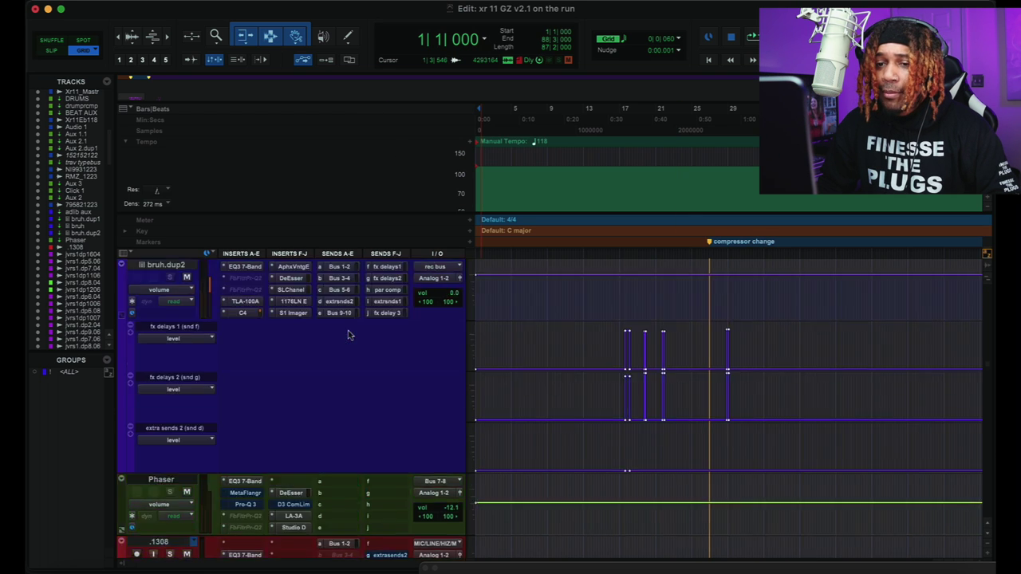
scroll(348, 334, "down", 2)
scroll(347, 335, "down", 2)
scroll(348, 335, "down", 10)
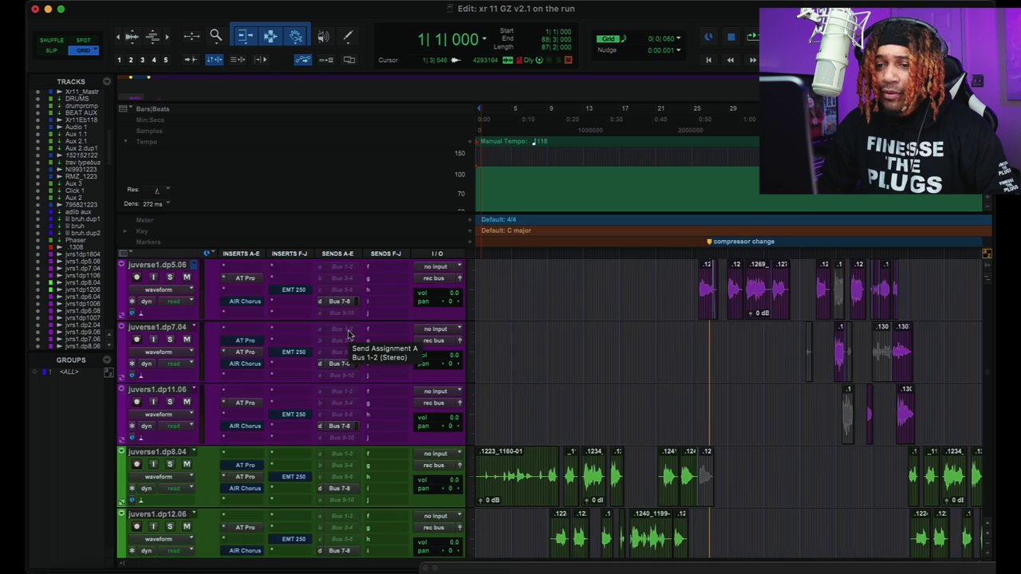
scroll(348, 335, "down", 10)
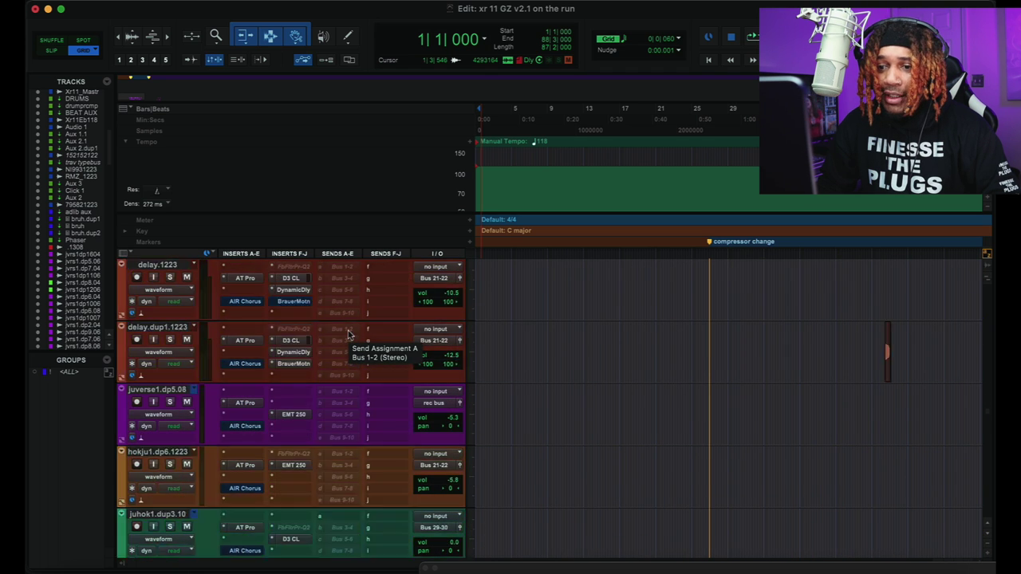
scroll(347, 335, "down", 10)
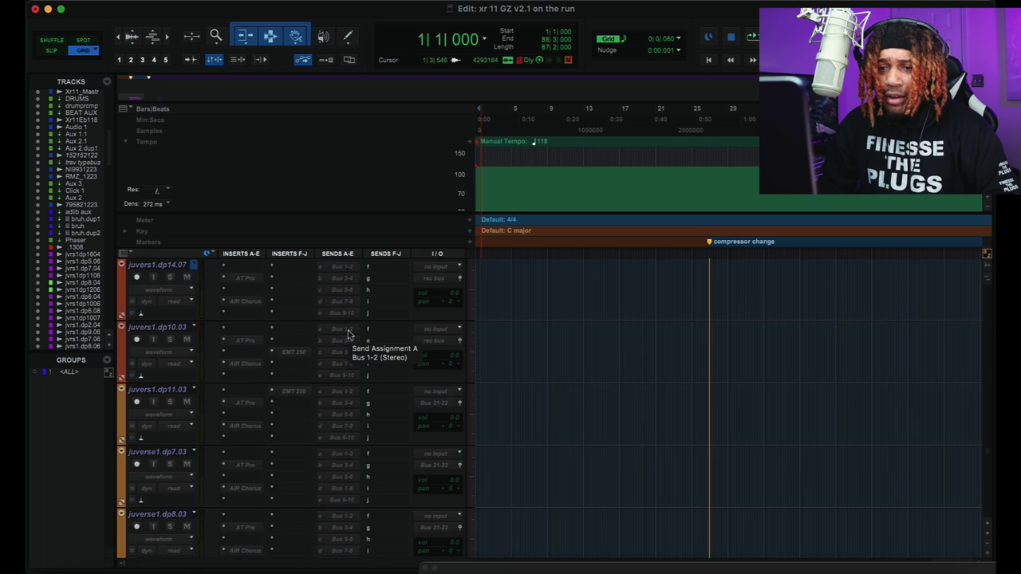
scroll(348, 335, "down", 5)
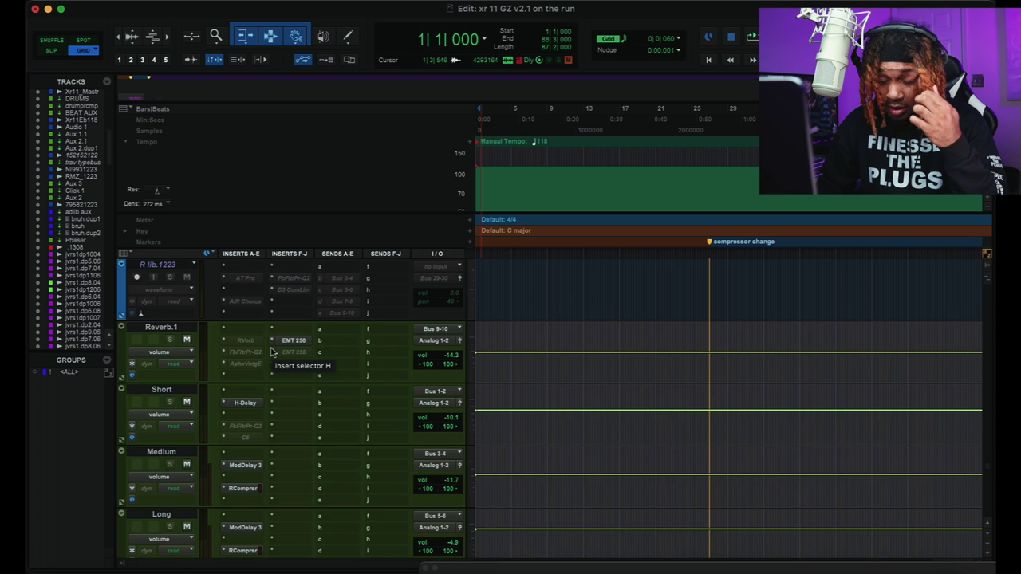
Inspect the EMT 250 insert on the Reverb.1 track.
scroll(271, 352, "down", 1)
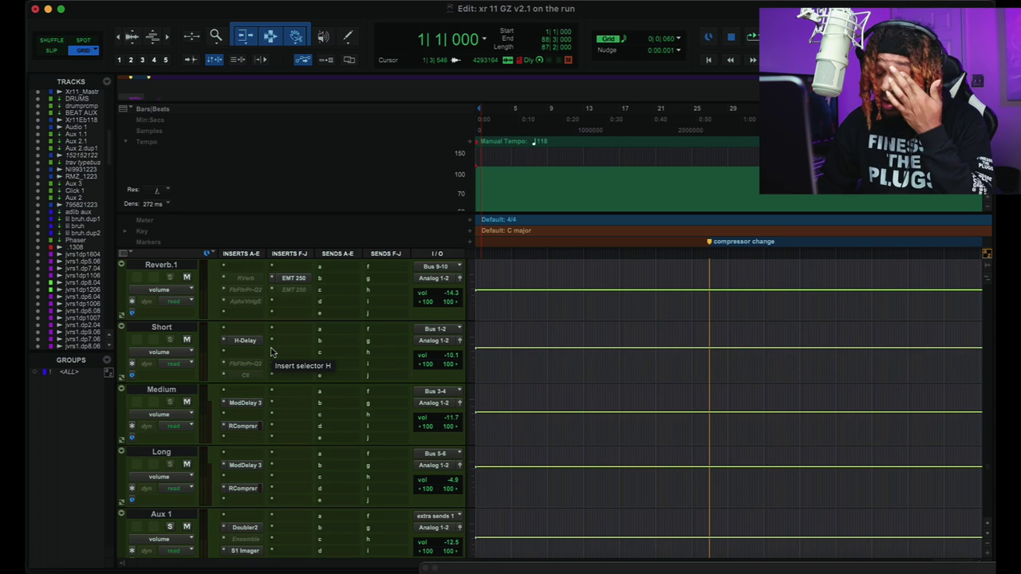
left_click(294, 279)
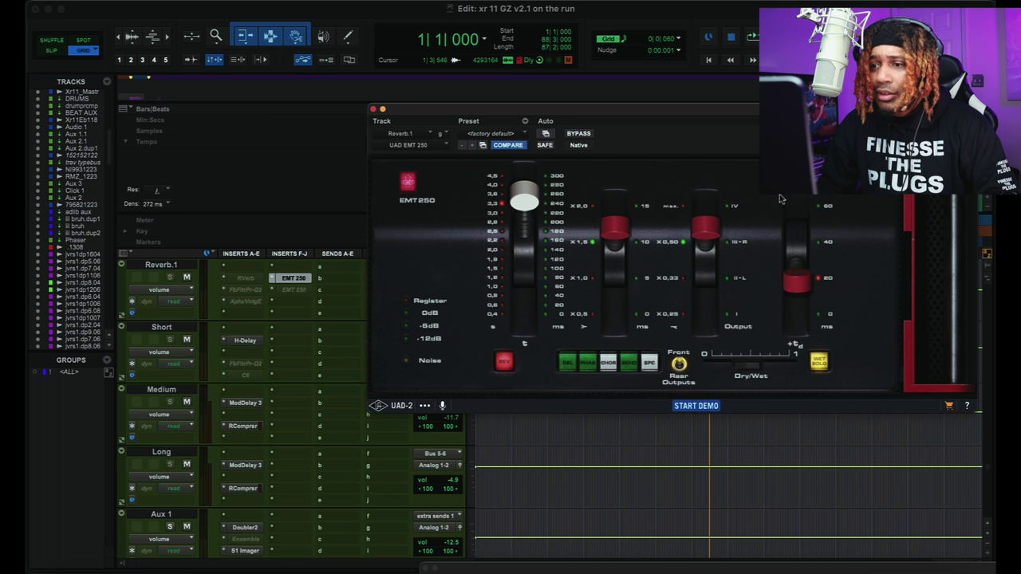
left_click_drag(694, 119, 603, 115)
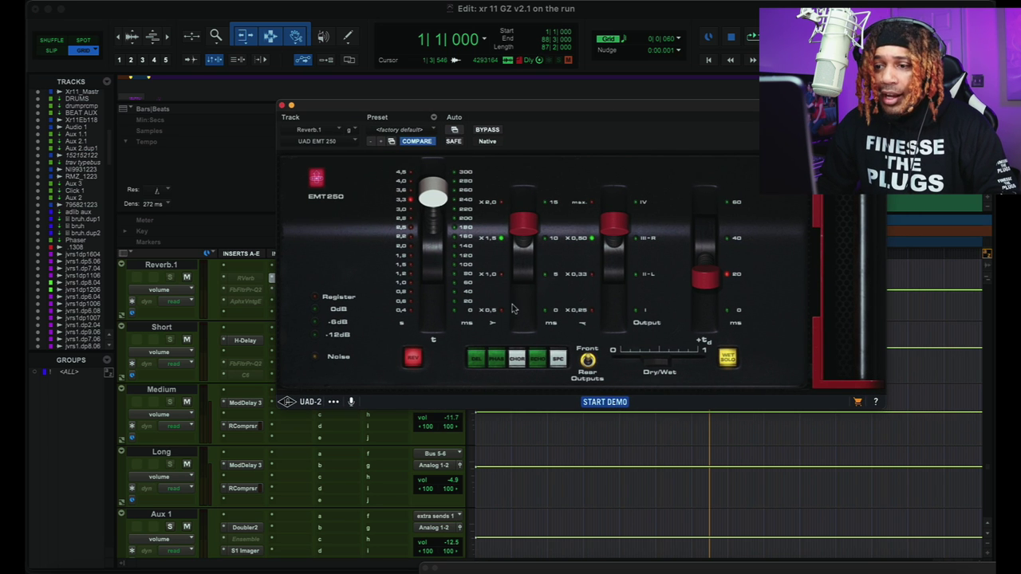
left_click(281, 106)
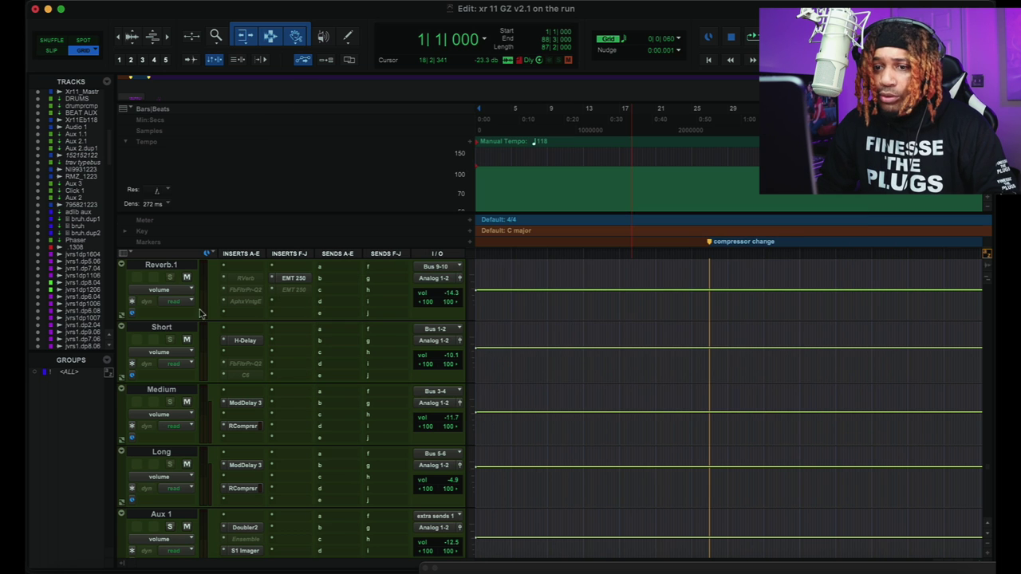
Inspect the H-Delay insert on the Short track and the ModDelay 3 insert on the Medium track.
left_click(243, 342)
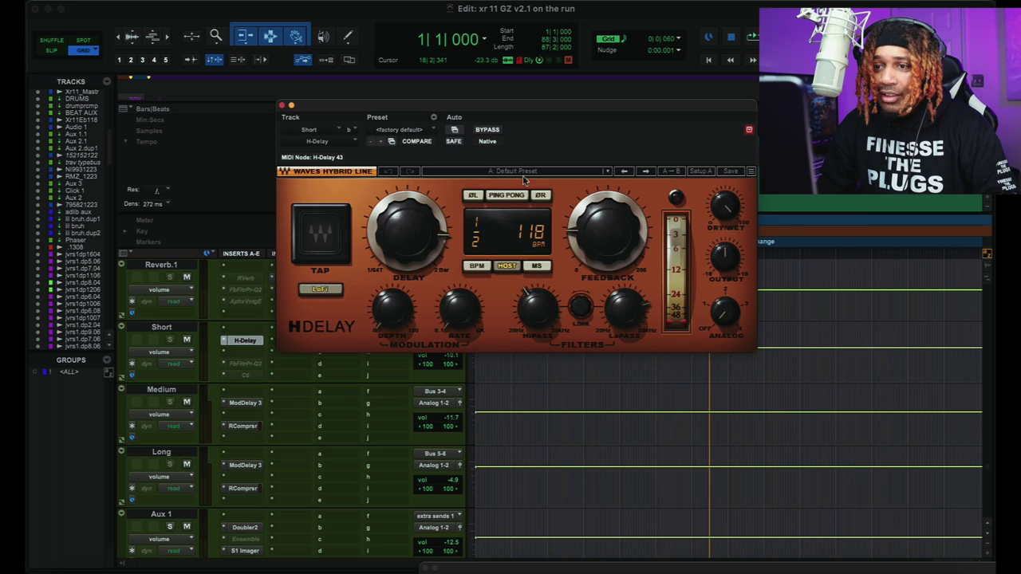
left_click(281, 105)
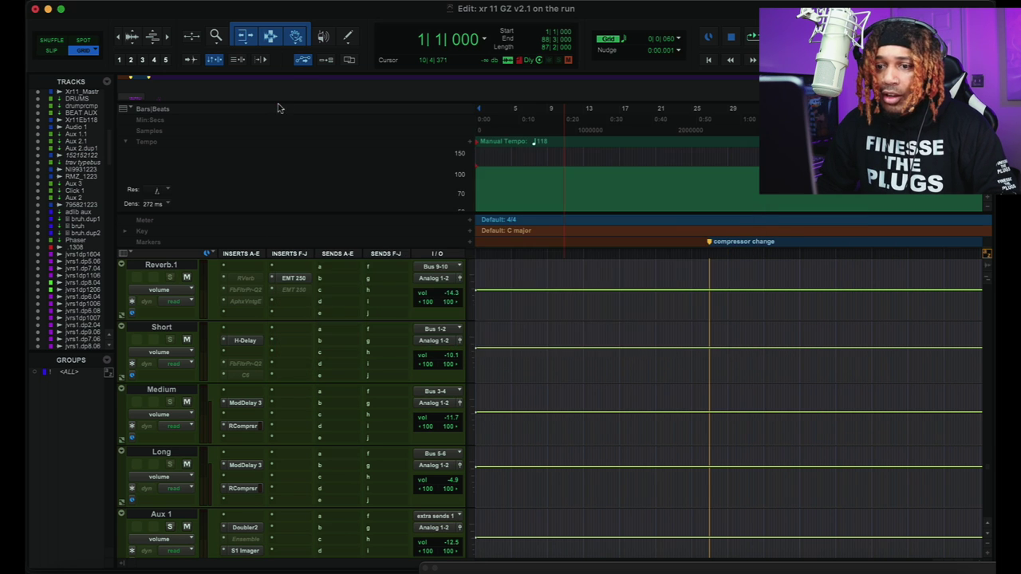
left_click(244, 403)
left_click(280, 106)
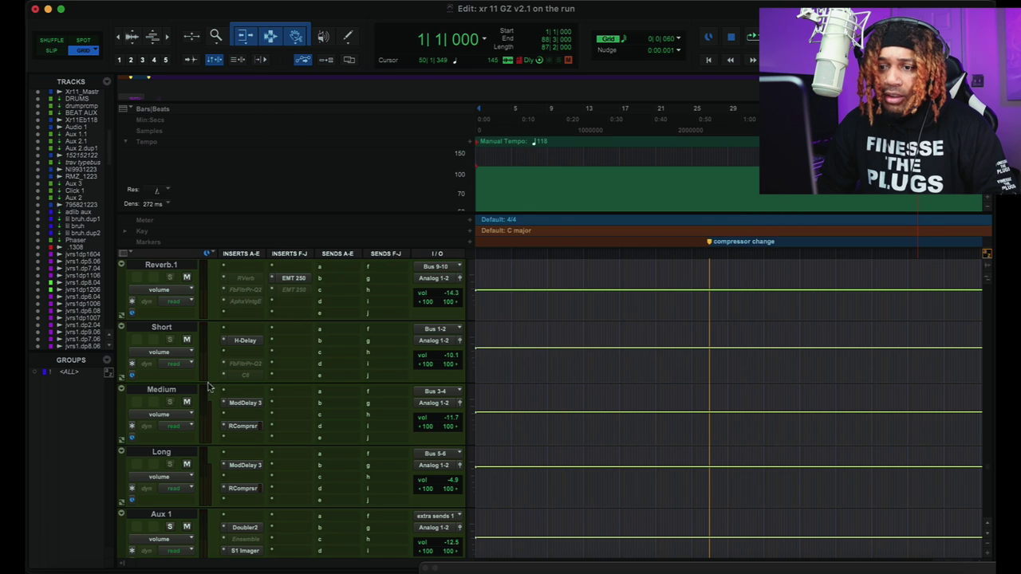
Inspect the RCompressor insert on the Medium track and browse its factory presets.
left_click(243, 426)
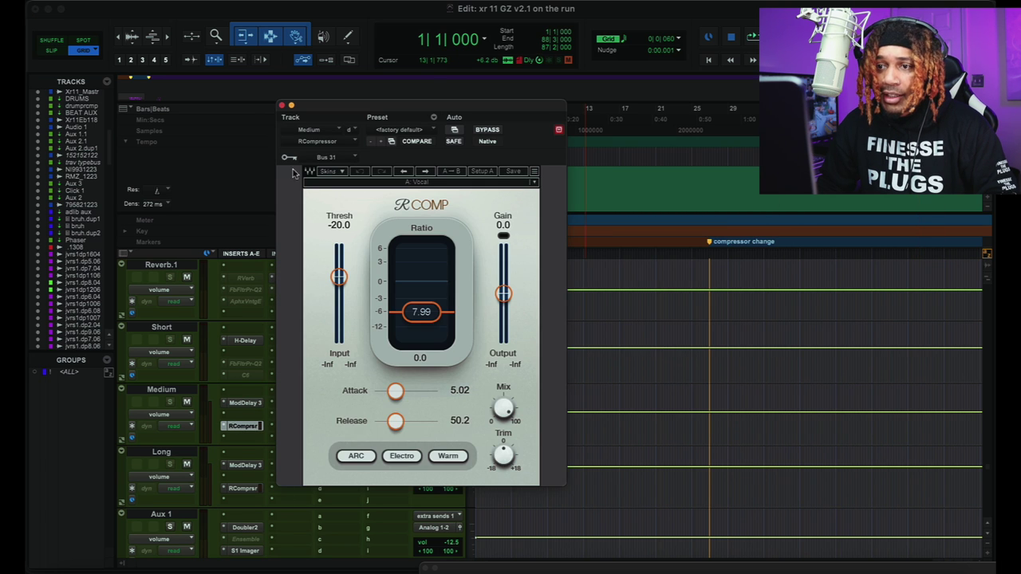
left_click(409, 183)
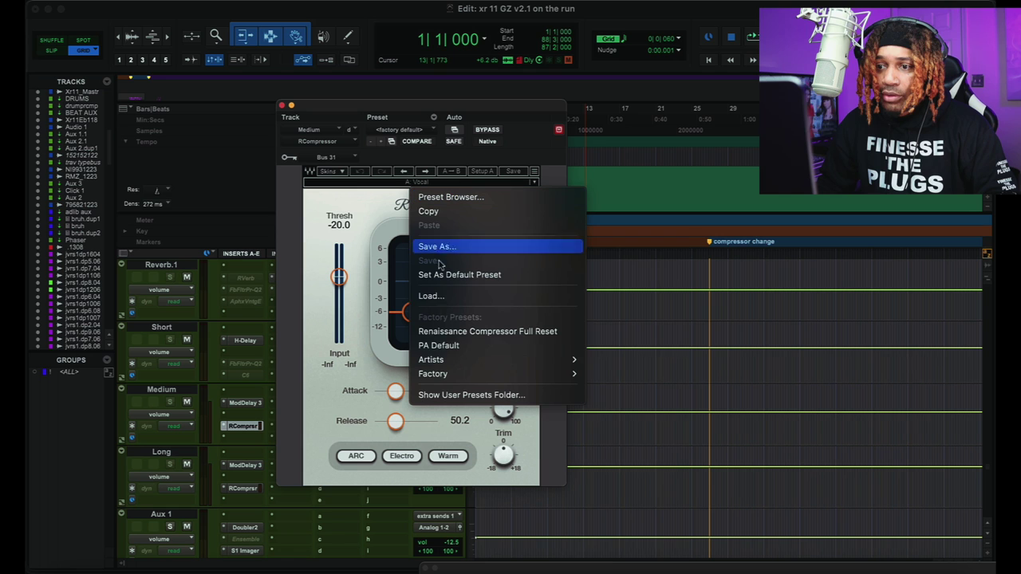
mouse_move(461, 384)
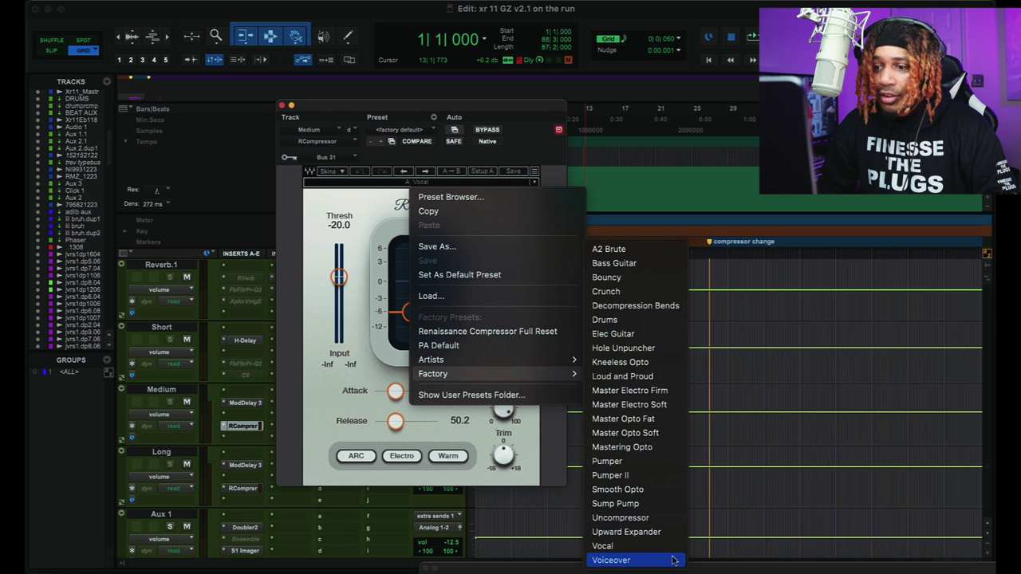
left_click(280, 107)
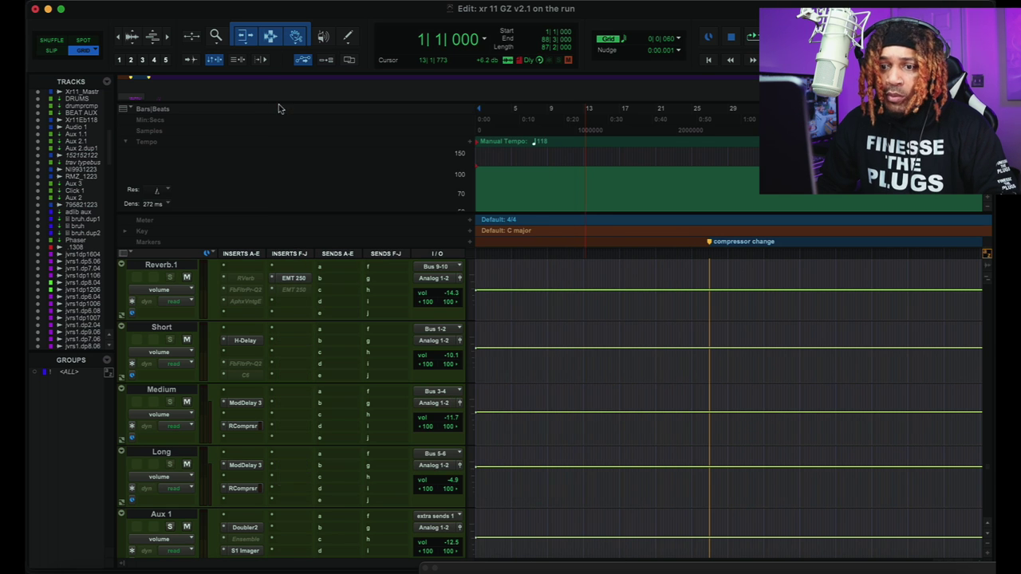
Inspect the Mod Delay III insert on the Long track.
scroll(291, 421, "down", 1)
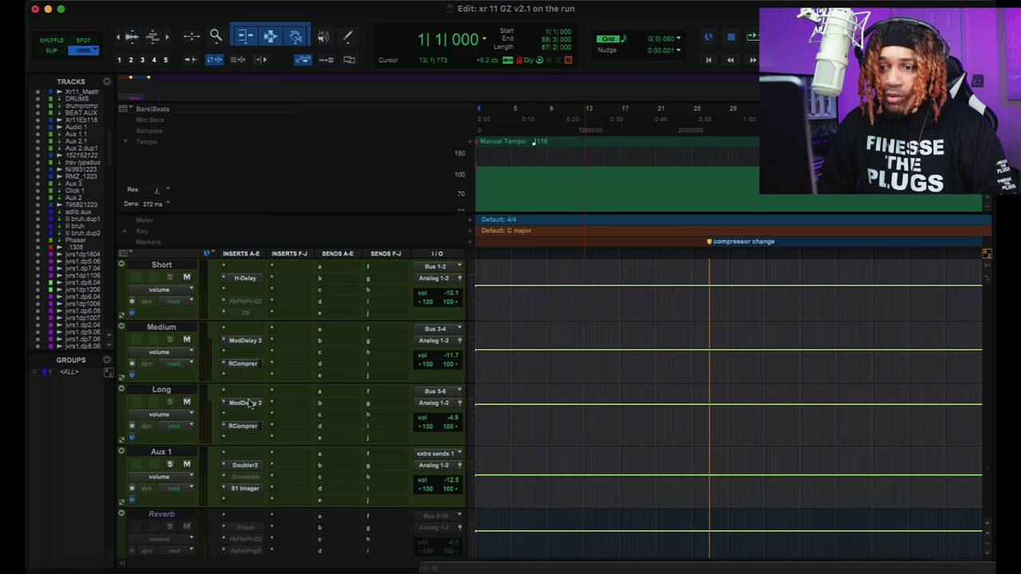
left_click(244, 402)
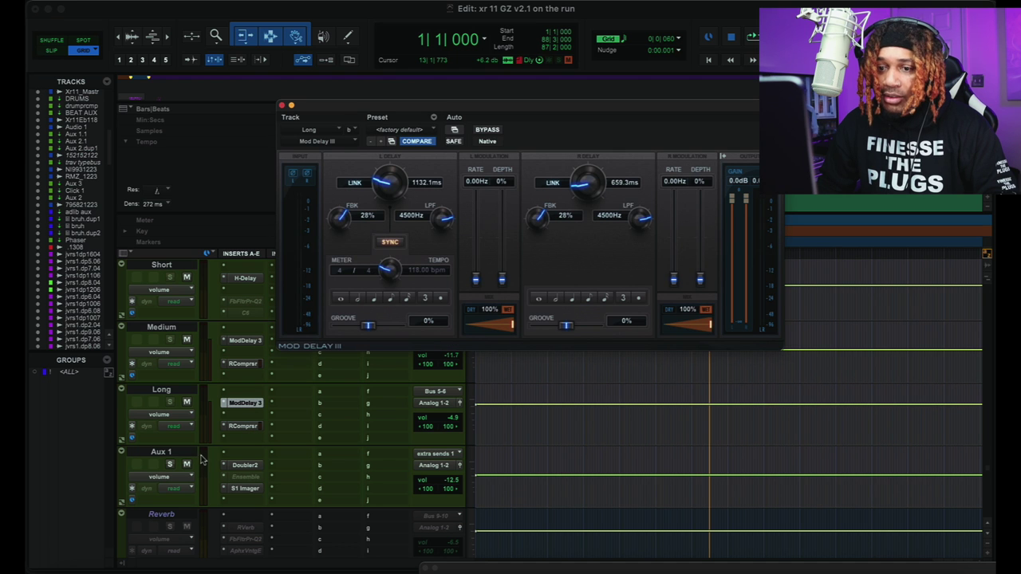
left_click(281, 106)
Look over the layers, juhok1 and juverse1 vocal tracks and their clips with a wider timeline in view.
scroll(574, 311, "down", 10)
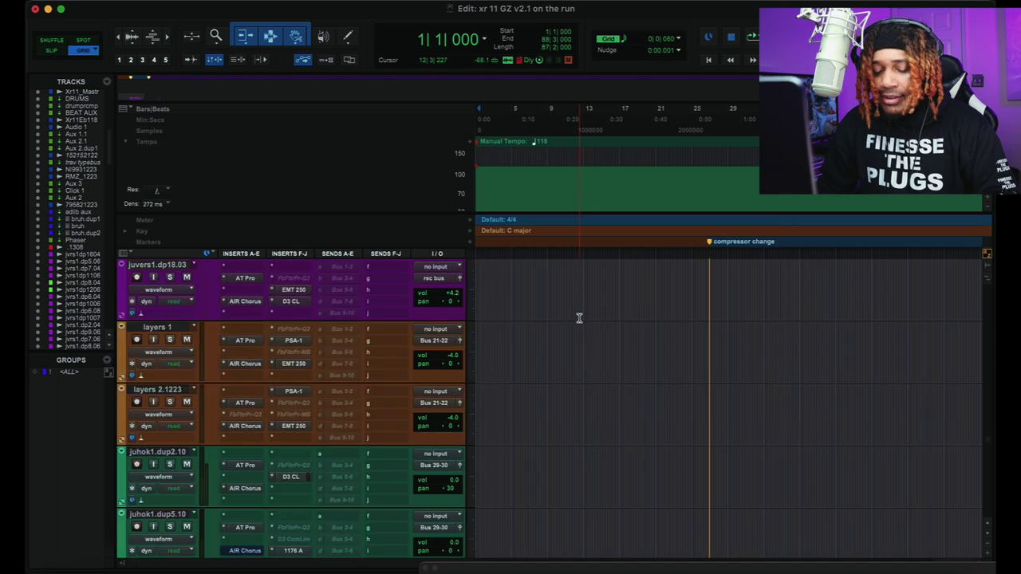
scroll(579, 318, "up", 10)
key("r")
key("r")
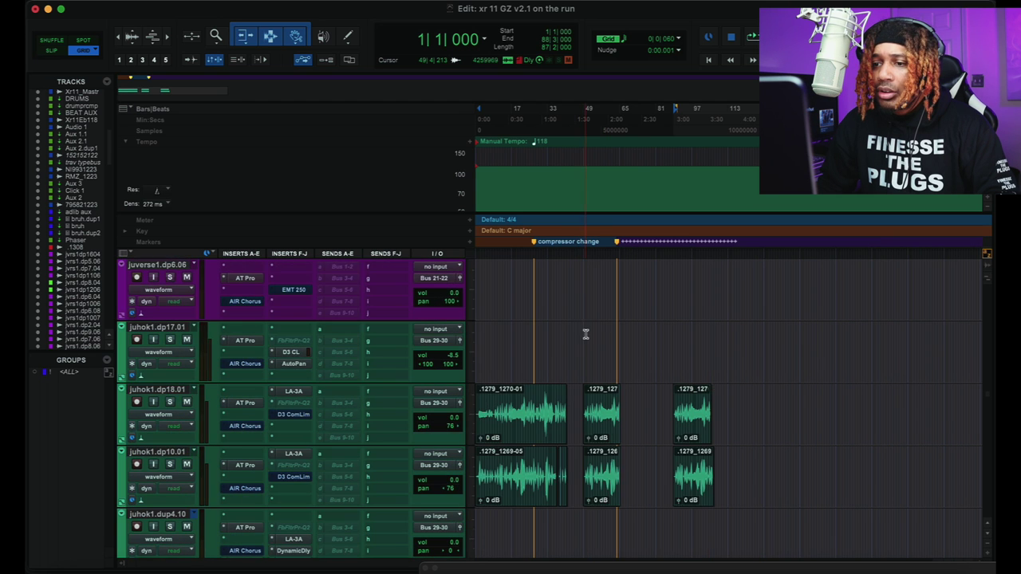
scroll(590, 338, "down", 10)
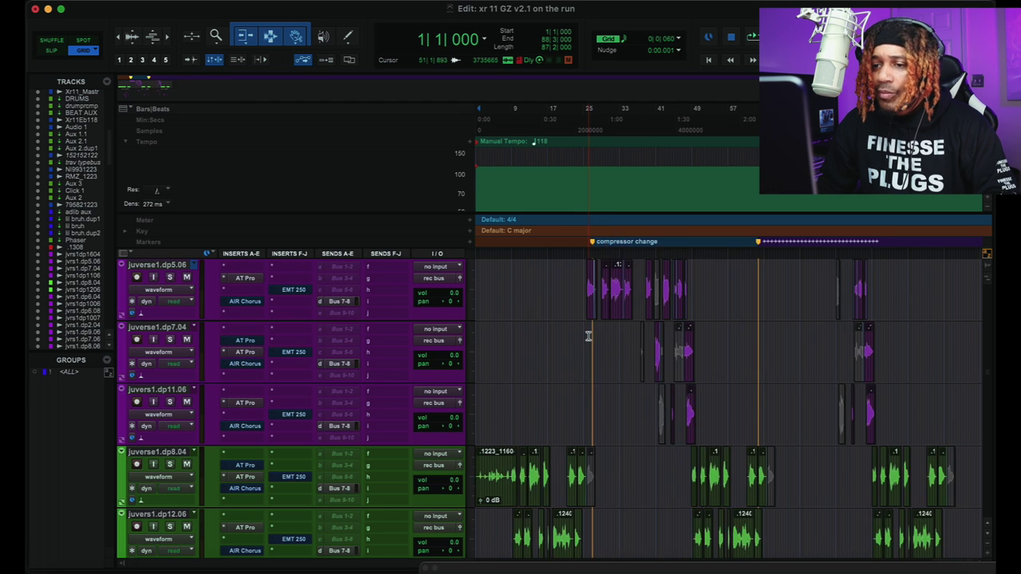
Play the session from bar 8, check the green and purple verse clips and the tracks up to the Phaser, and stop playback.
left_click(620, 413)
key("space")
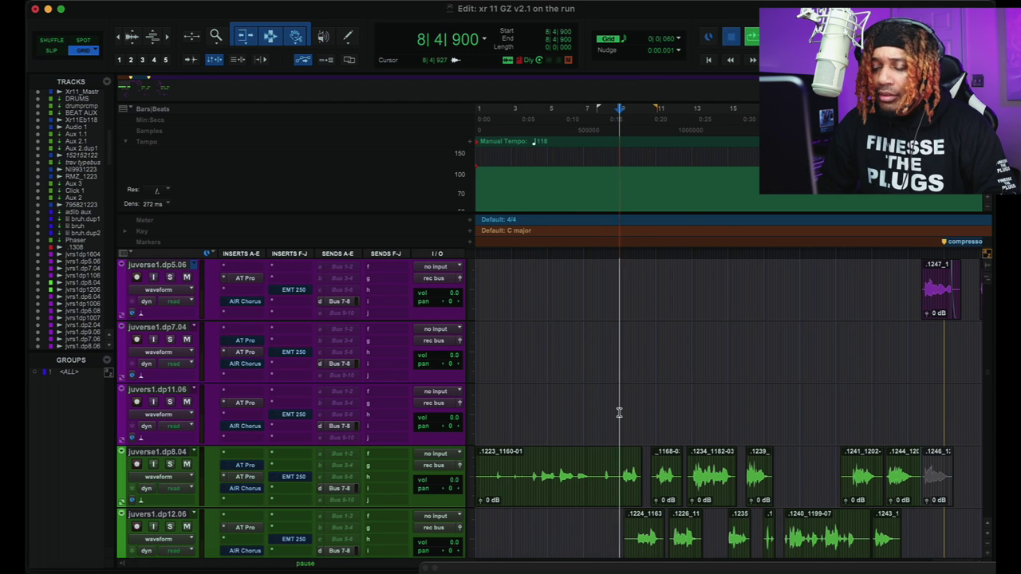
key("t")
scroll(651, 411, "down", 3)
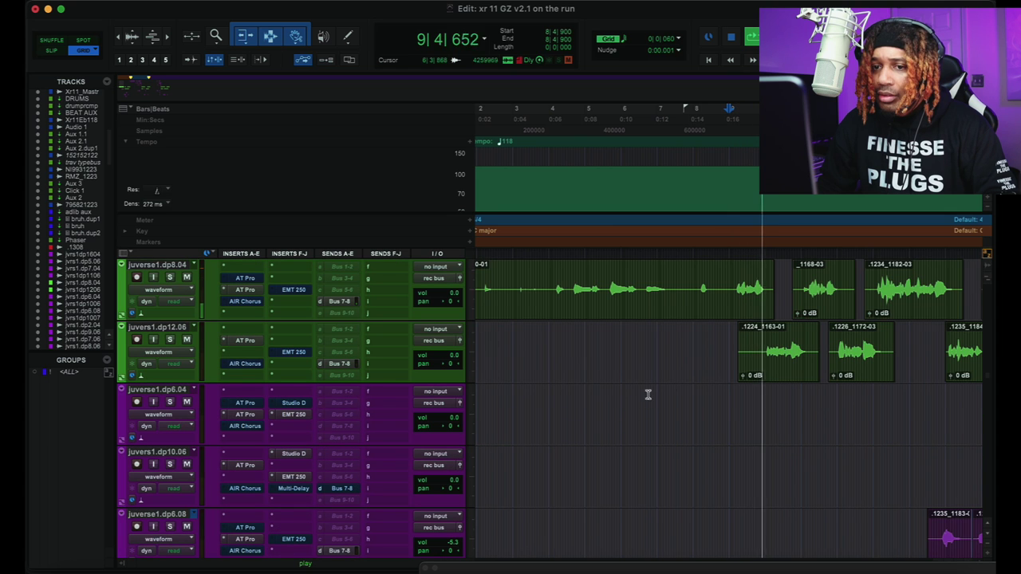
scroll(681, 383, "right", 4)
scroll(683, 381, "right", 2)
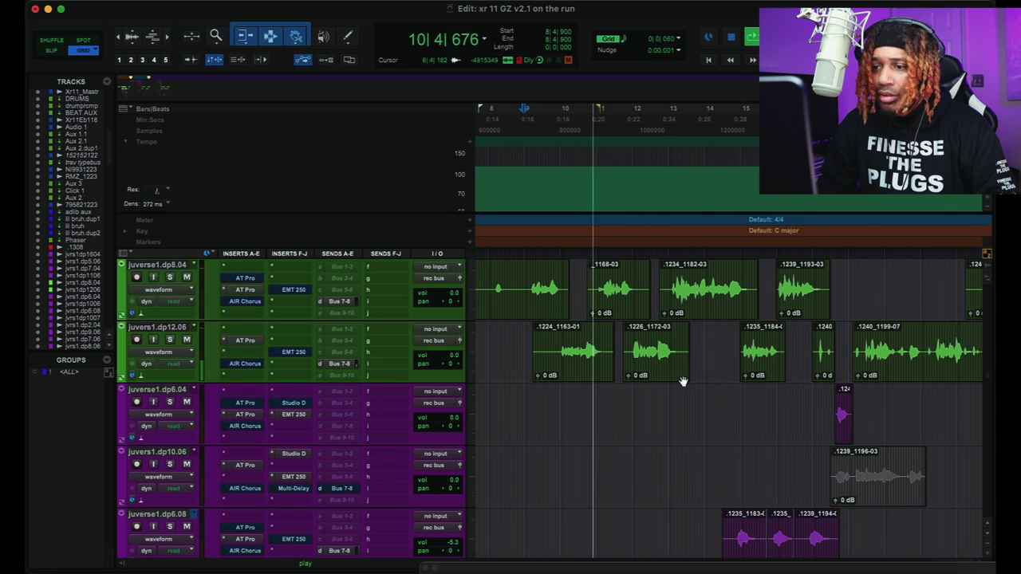
scroll(683, 381, "down", 3)
scroll(683, 382, "down", 10)
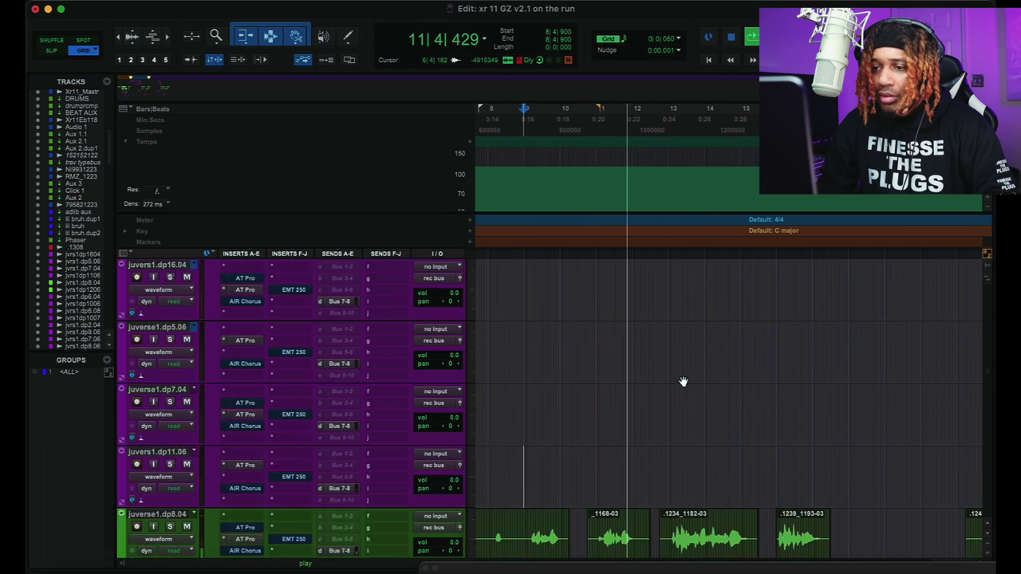
scroll(683, 380, "down", 2)
scroll(683, 379, "down", 4)
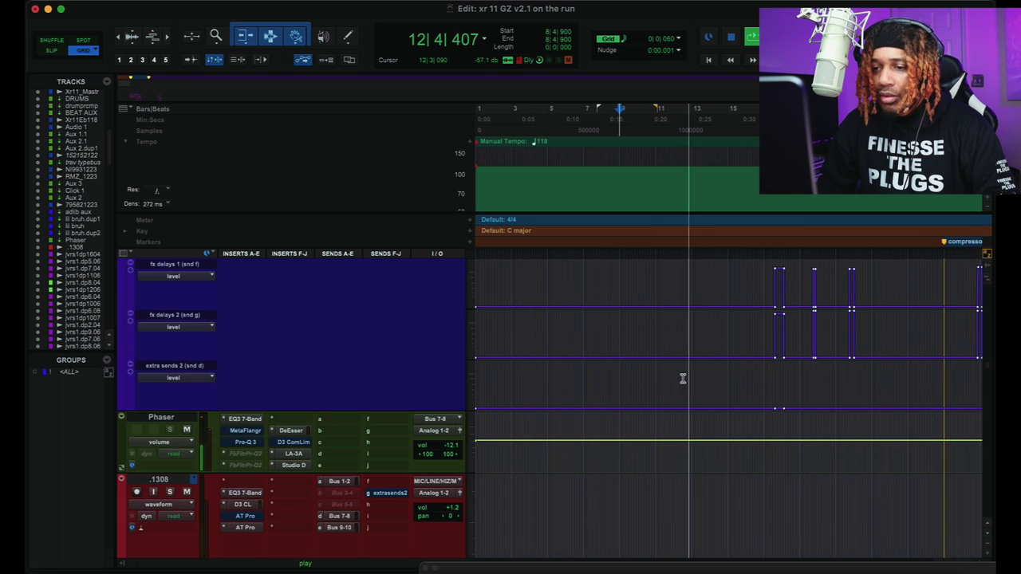
key("space")
Start playback from bar 4 with the opening green vocal clips in closer view.
scroll(683, 379, "down", 5)
key("t")
scroll(683, 382, "down", 1)
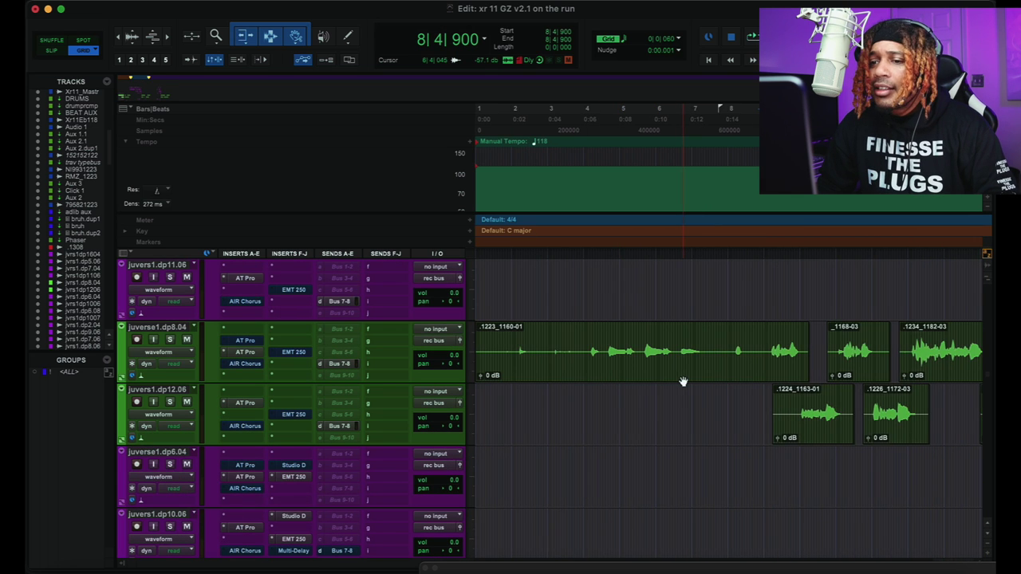
scroll(683, 381, "down", 2)
left_click(532, 280)
scroll(534, 284, "up", 2)
key("space")
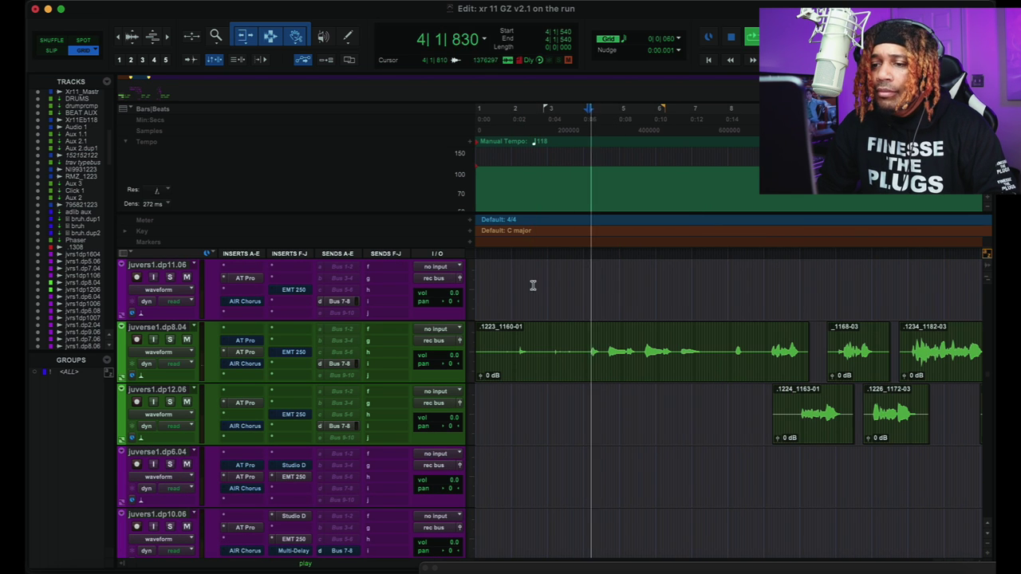
During playback, look through the tracks from Click 1 and adlib aux down past the green verse vocals to the teal juhok1 tracks.
scroll(652, 326, "down", 8)
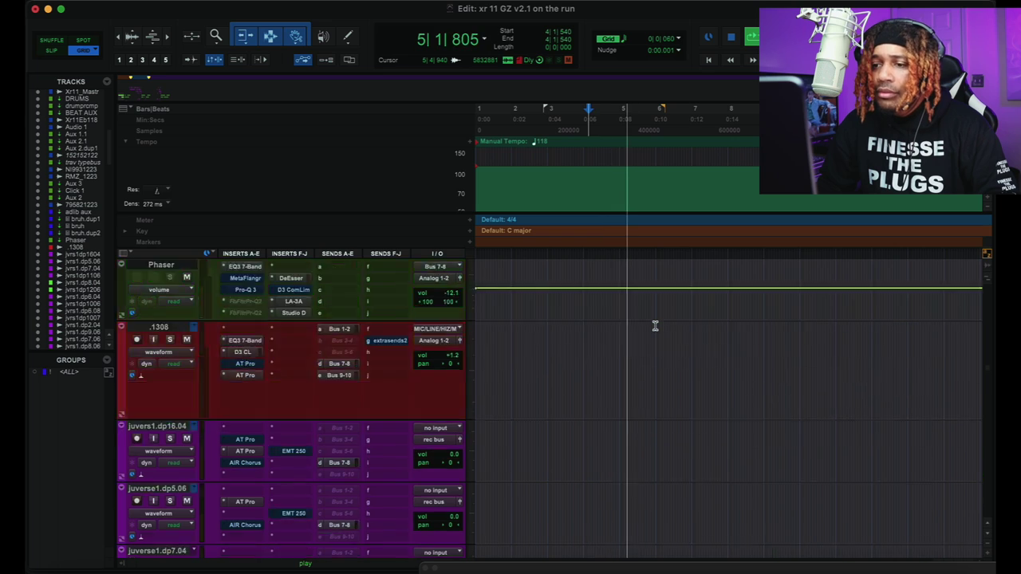
scroll(654, 326, "up", 10)
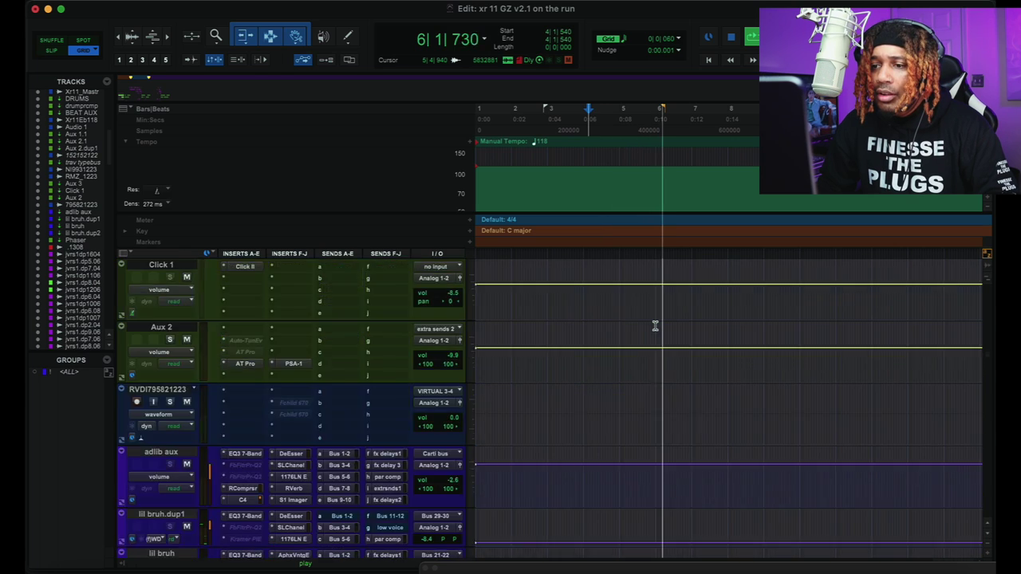
scroll(654, 326, "down", 8)
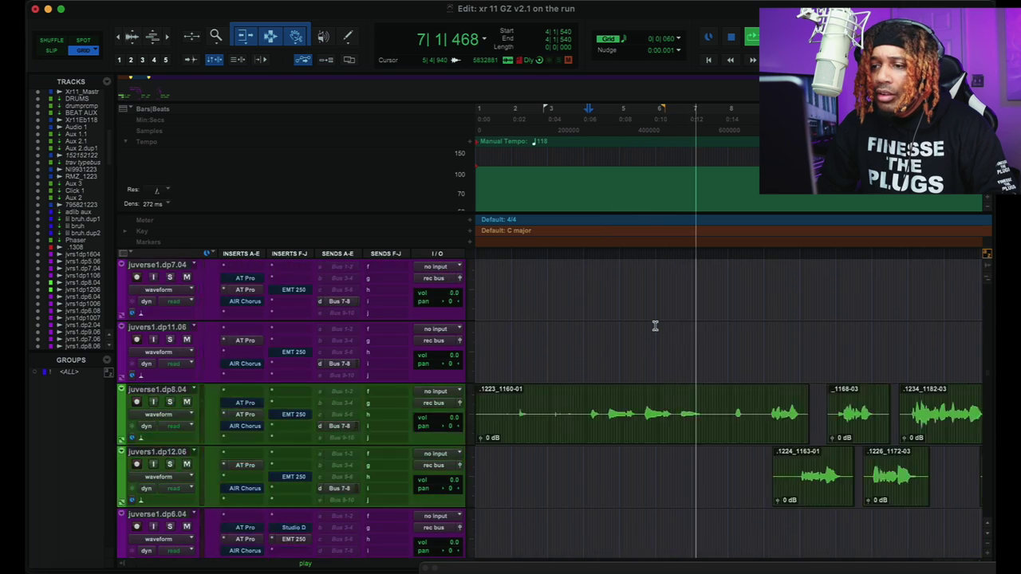
scroll(655, 325, "up", 2)
scroll(655, 325, "down", 3)
key("r")
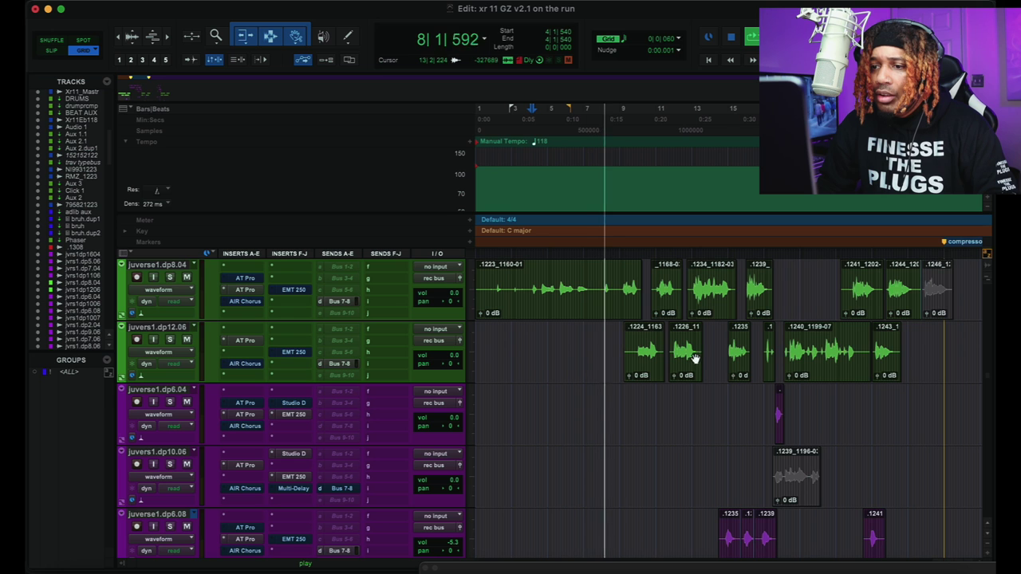
scroll(688, 358, "down", 6)
scroll(689, 358, "down", 6)
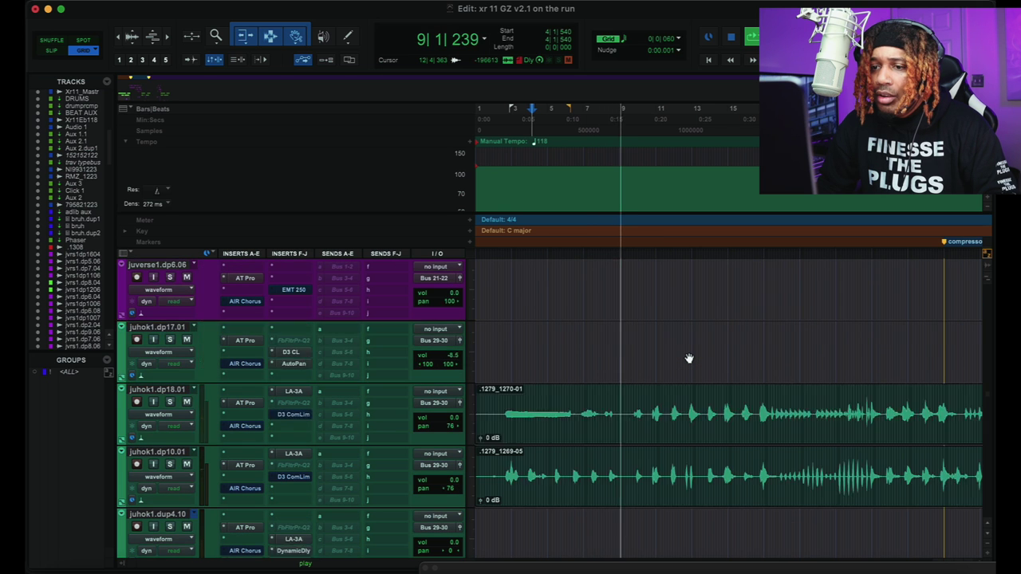
scroll(689, 359, "down", 2)
scroll(718, 375, "down", 3)
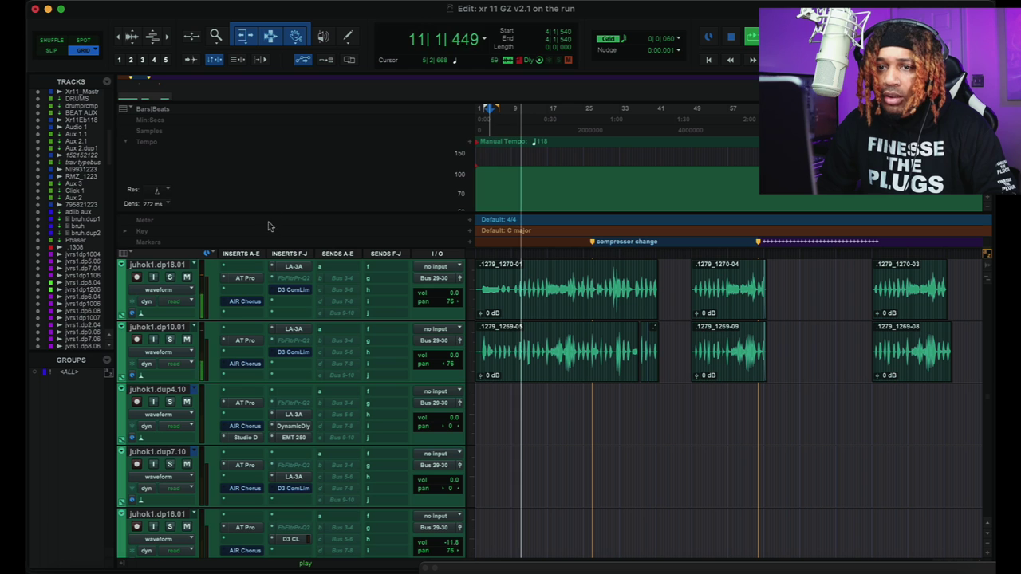
Collapse the tempo editor and view the teal juhok1 clips around the compressor change marker.
left_click(123, 142)
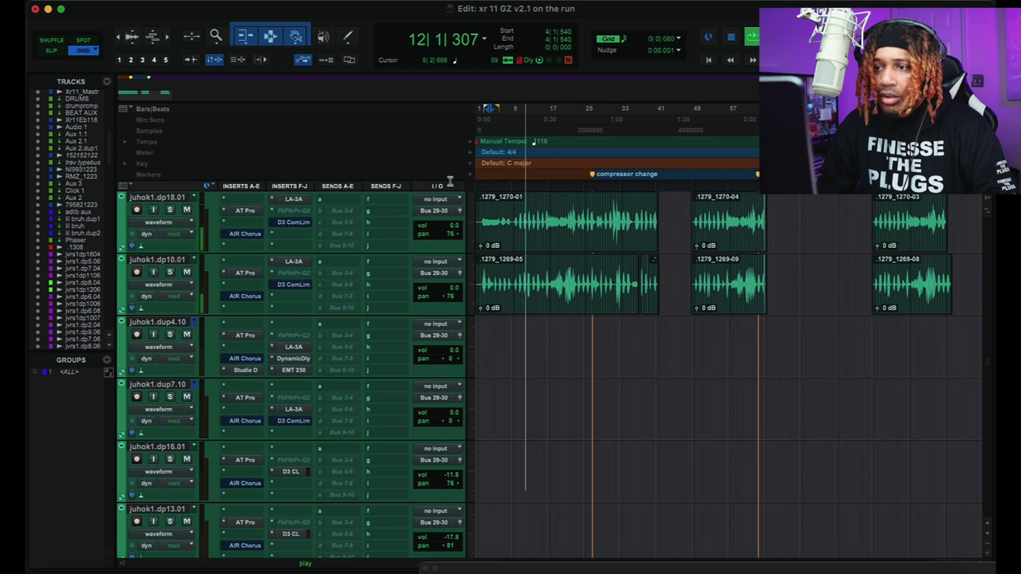
scroll(786, 246, "right", 3)
scroll(787, 247, "up", 2)
scroll(786, 249, "left", 3)
scroll(738, 271, "right", 2)
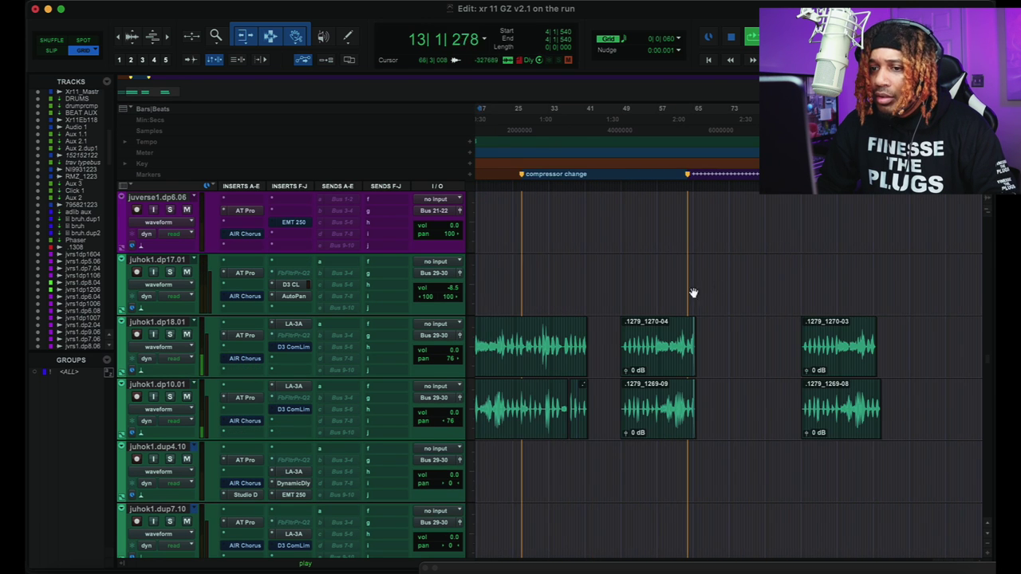
Follow playback along the juhok1.dp18.01 and juhok1.dp10.01 clips at closer zoom, and check the orange hook tracks above.
scroll(690, 293, "left", 2)
key("t")
scroll(681, 298, "up", 2)
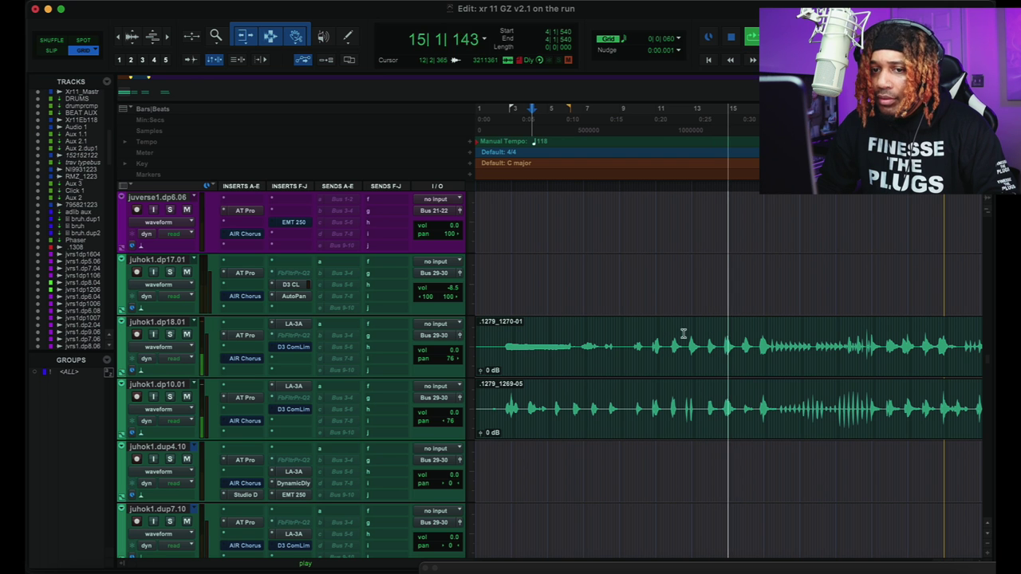
scroll(715, 332, "right", 4)
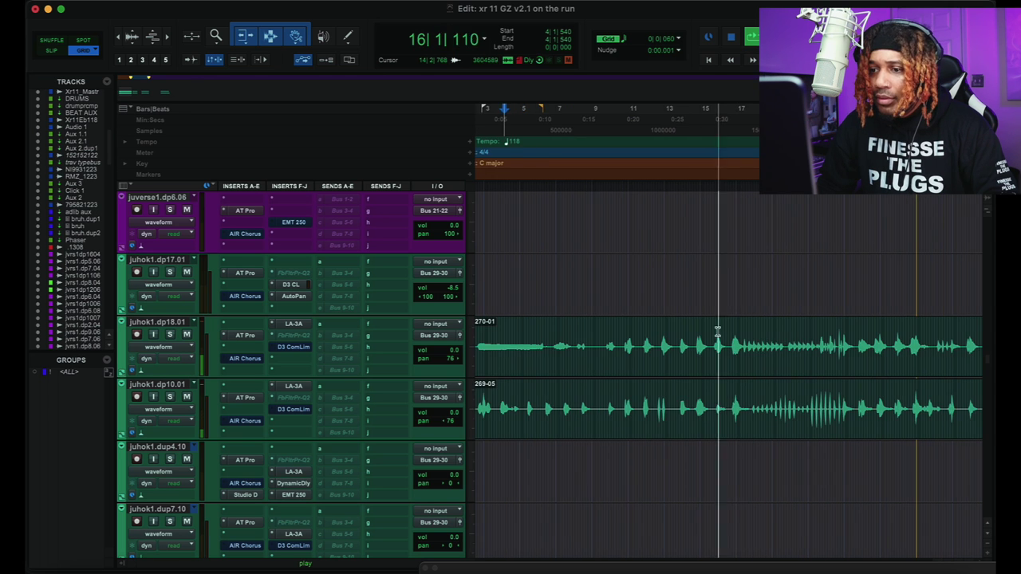
scroll(717, 333, "right", 2)
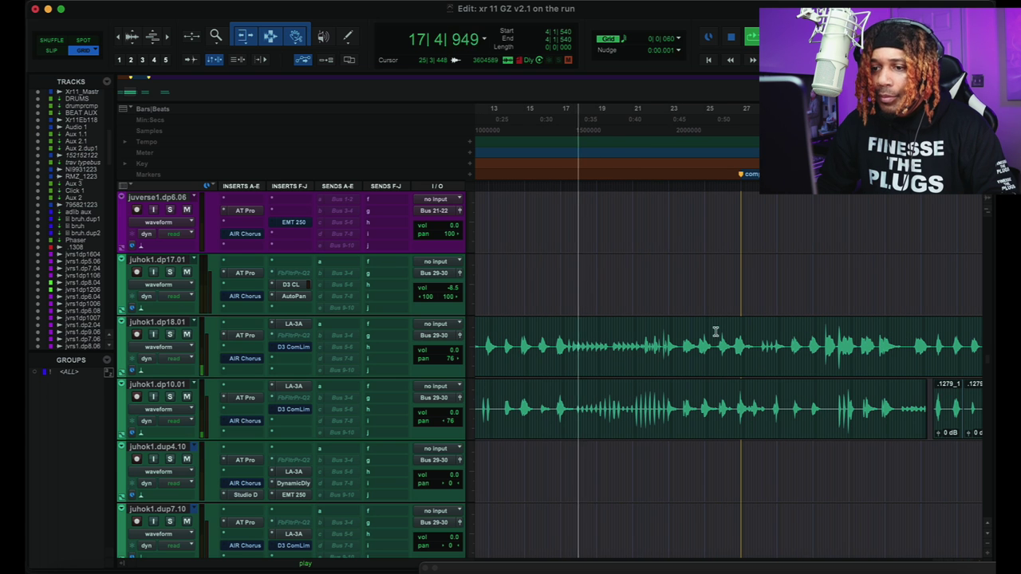
key("r")
scroll(707, 326, "up", 5)
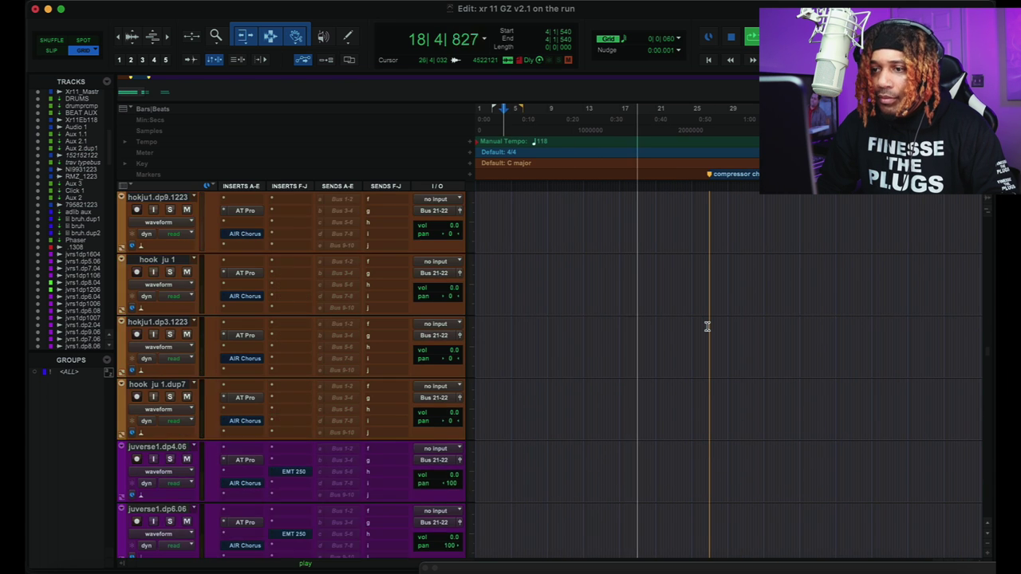
Return to the green verse tracks juverse1.dp8.04 and juvers1.dp12.06 and stop playback.
scroll(707, 326, "up", 5)
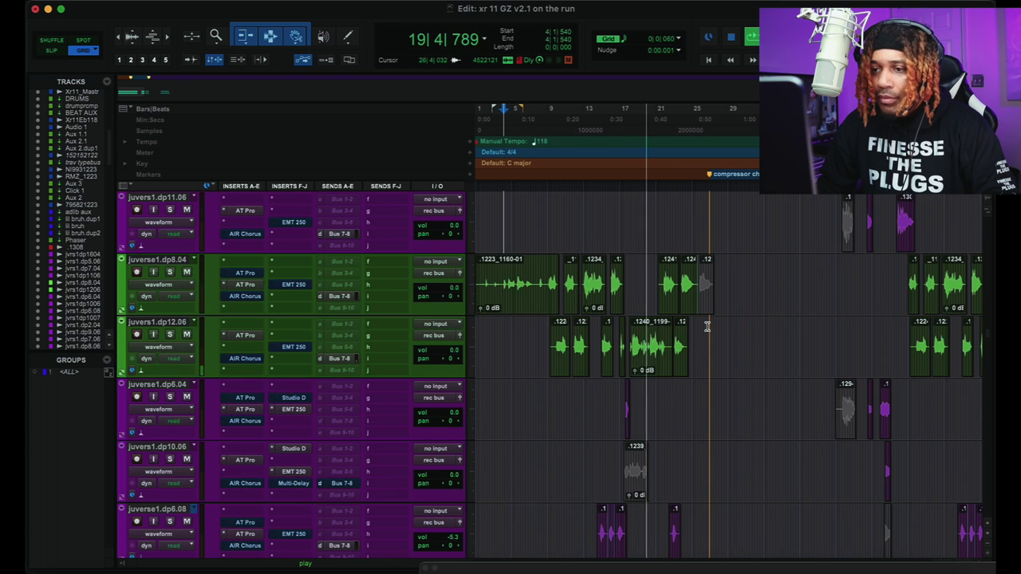
scroll(706, 326, "down", 2)
key("space")
scroll(707, 327, "up", 3)
scroll(706, 326, "down", 1)
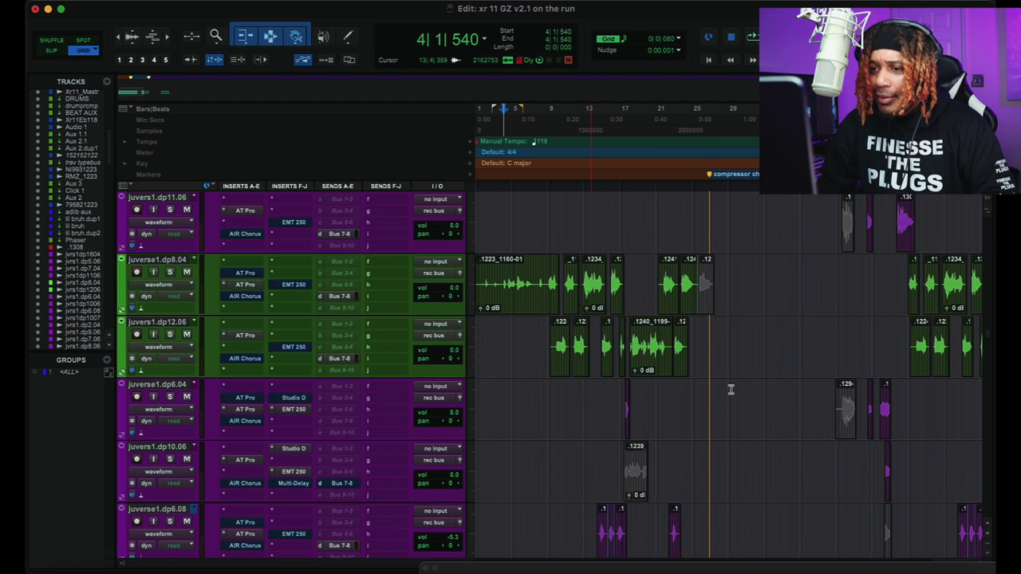
Examine the teal juhok1.dp18.01 and juhok1.dp10.01 clips along the timeline, including the section past bar 49.
scroll(731, 389, "down", 5)
scroll(621, 341, "down", 10)
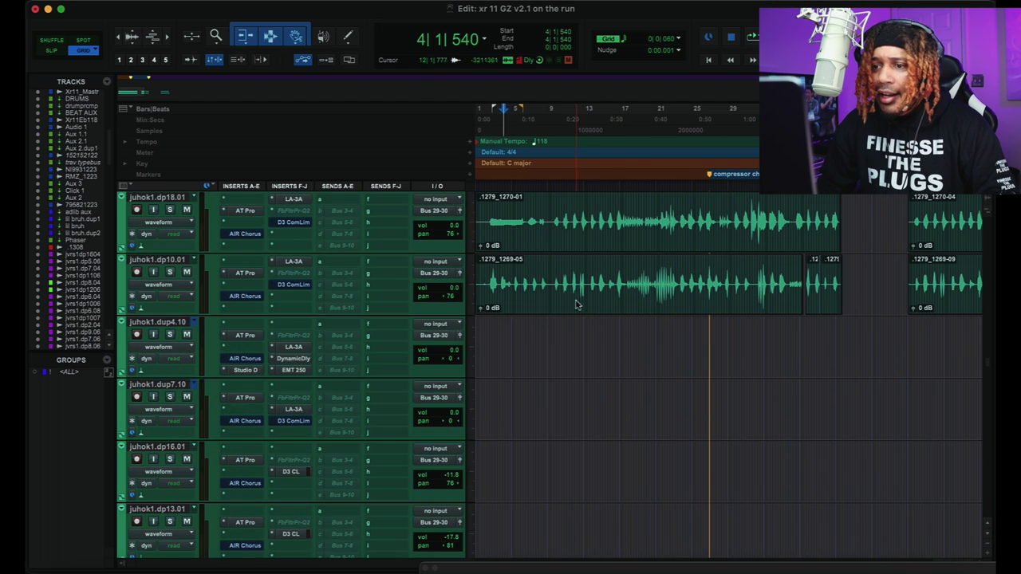
left_click(36, 8)
scroll(631, 228, "up", 8)
scroll(631, 228, "down", 5)
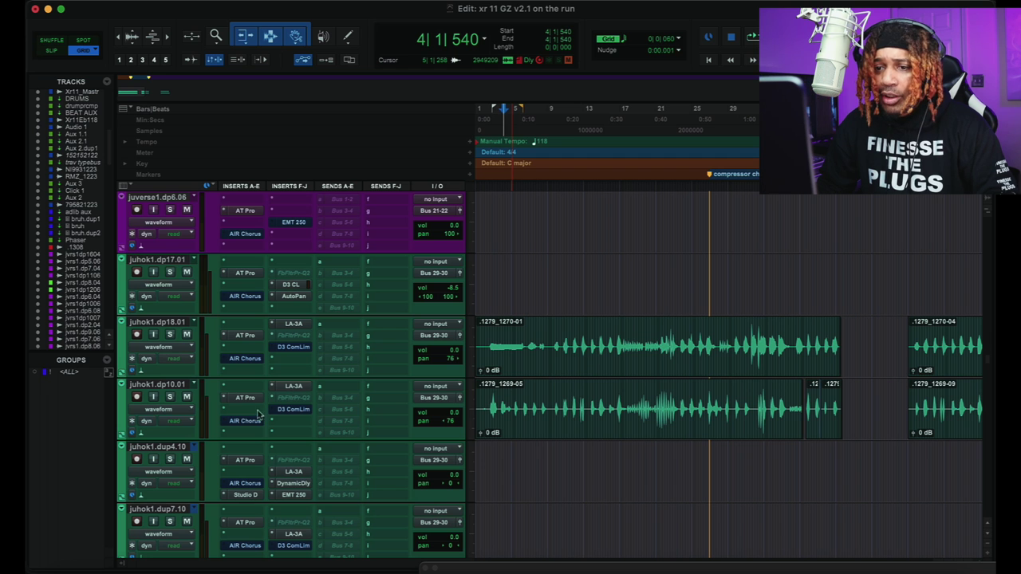
scroll(778, 375, "right", 20)
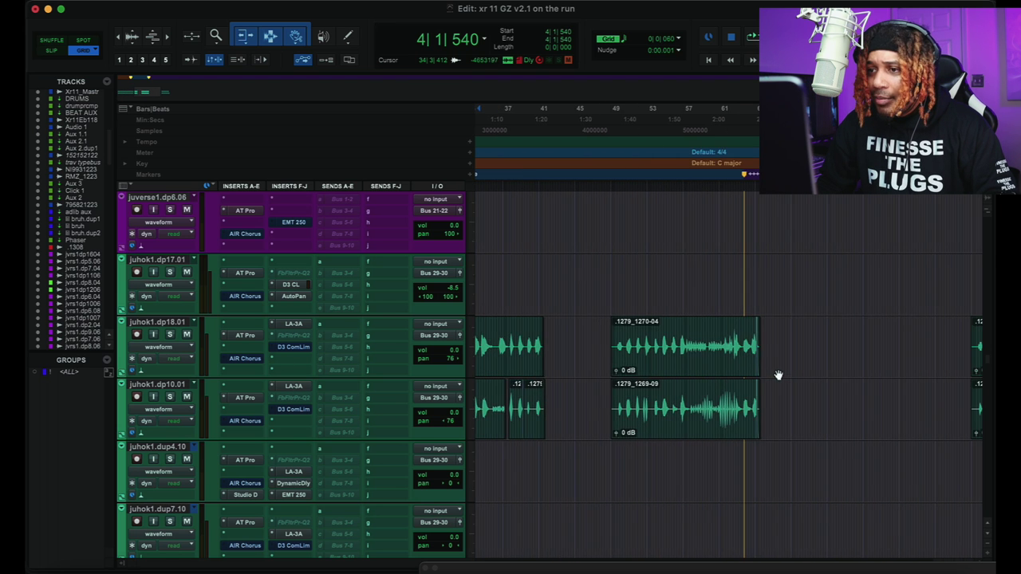
scroll(778, 375, "left", 20)
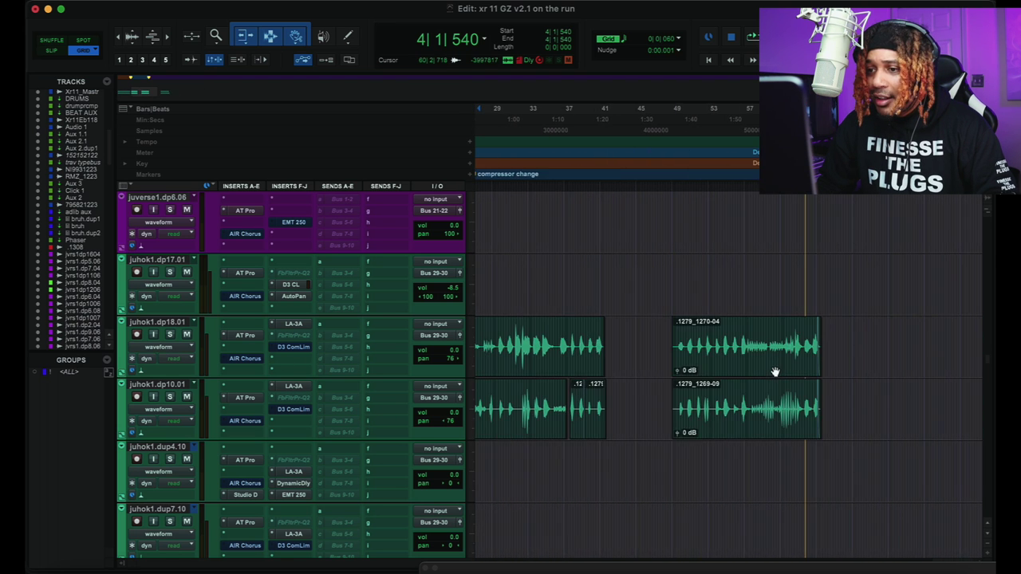
scroll(774, 371, "left", 2)
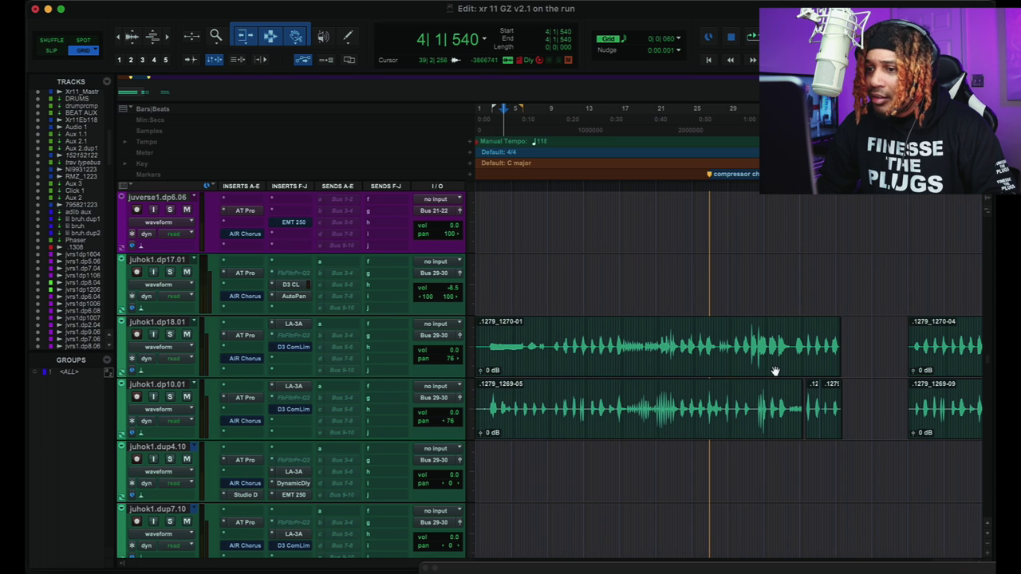
Play the green verse vocals from 8|3|240 in closer view and stop after the first few alternating phrases.
scroll(718, 308, "down", 15)
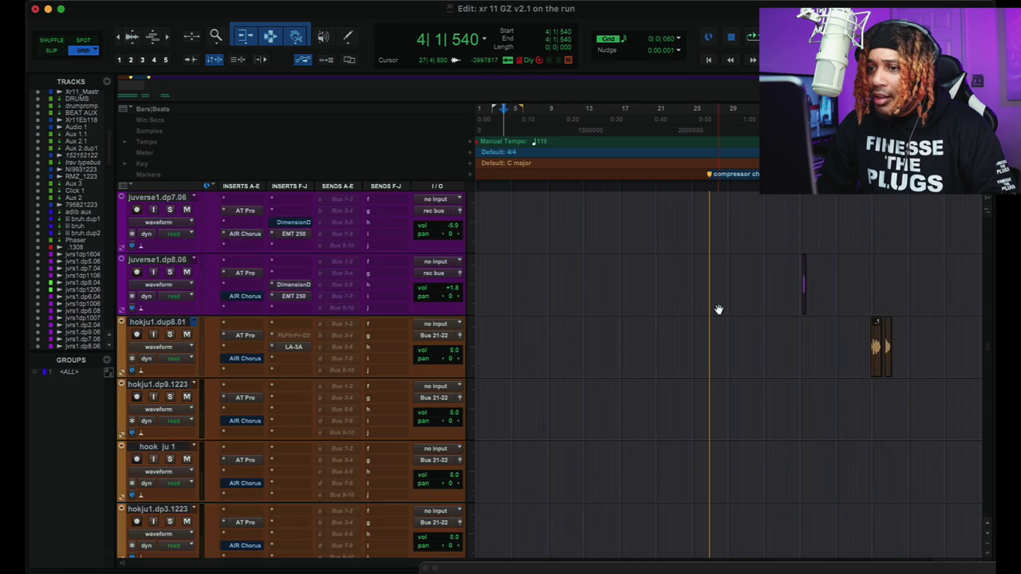
scroll(718, 309, "up", 2)
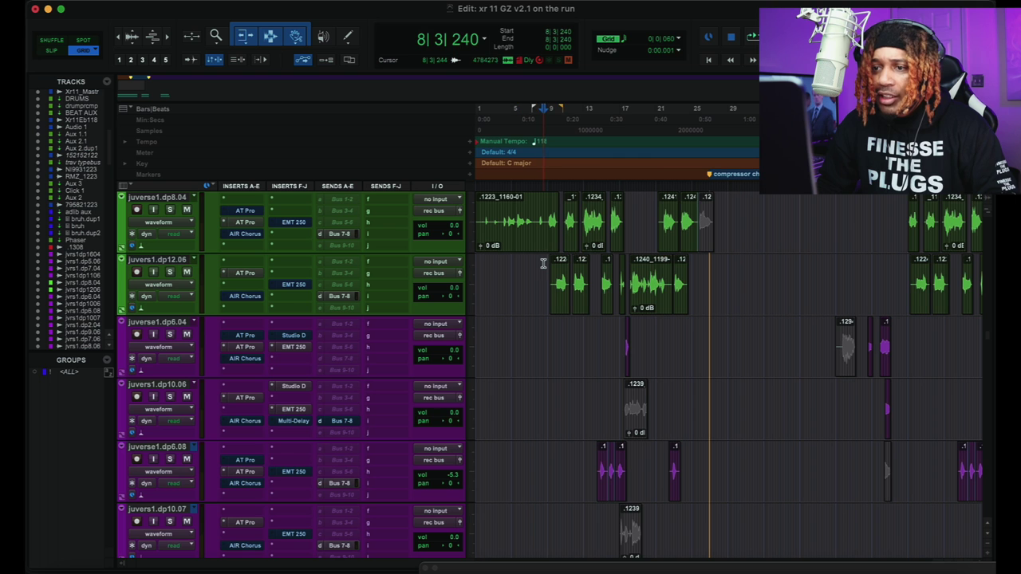
key("space")
key("t")
key("t")
key("t")
scroll(748, 269, "right", 3)
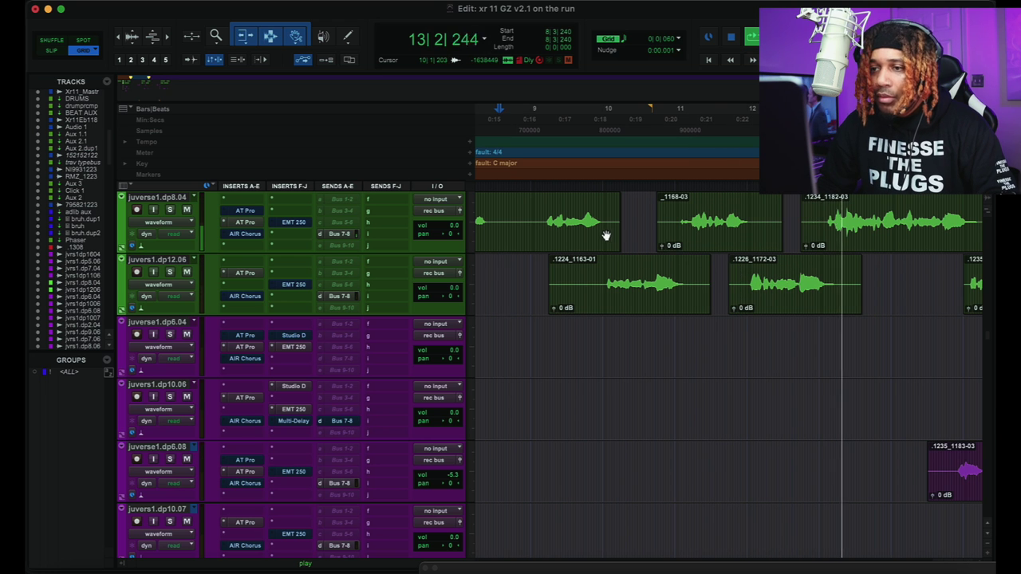
key("space")
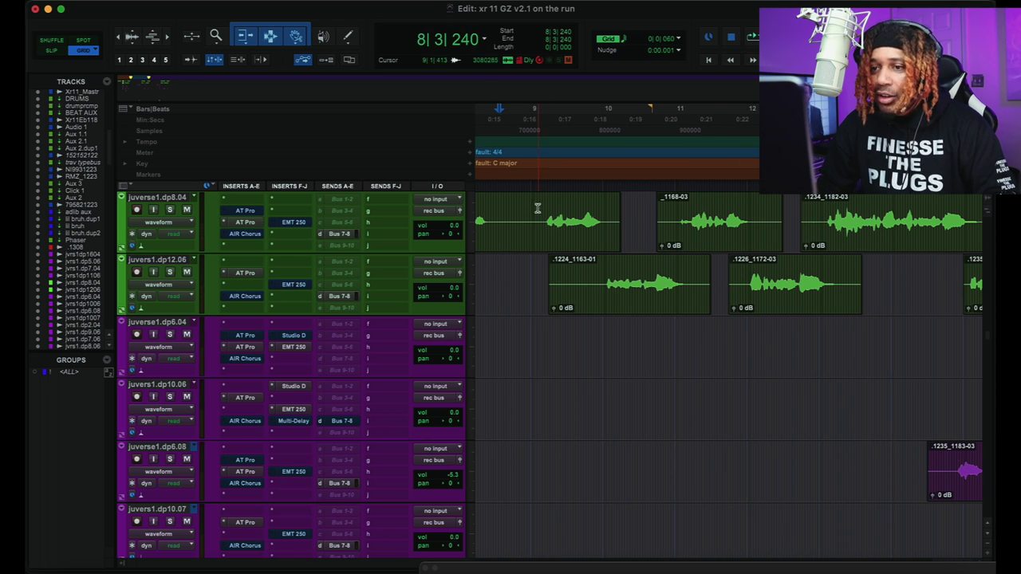
Select the alternating clips on juverse1.dp8.04 and juvers1.dp12.06 one by one, through .1226_1172-03.
left_click(587, 234)
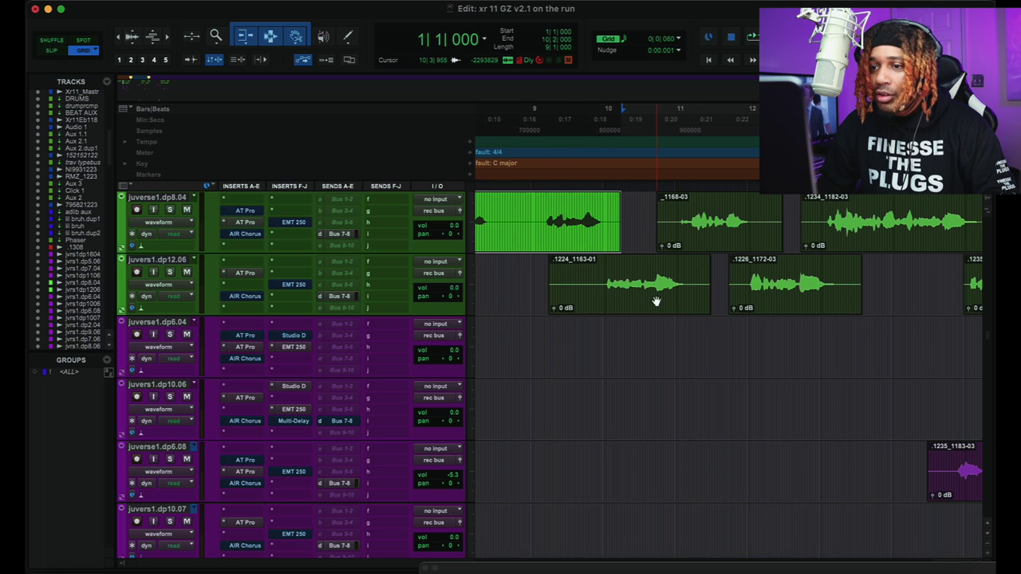
left_click(657, 301)
left_click(693, 230)
left_click(666, 269)
left_click(806, 283)
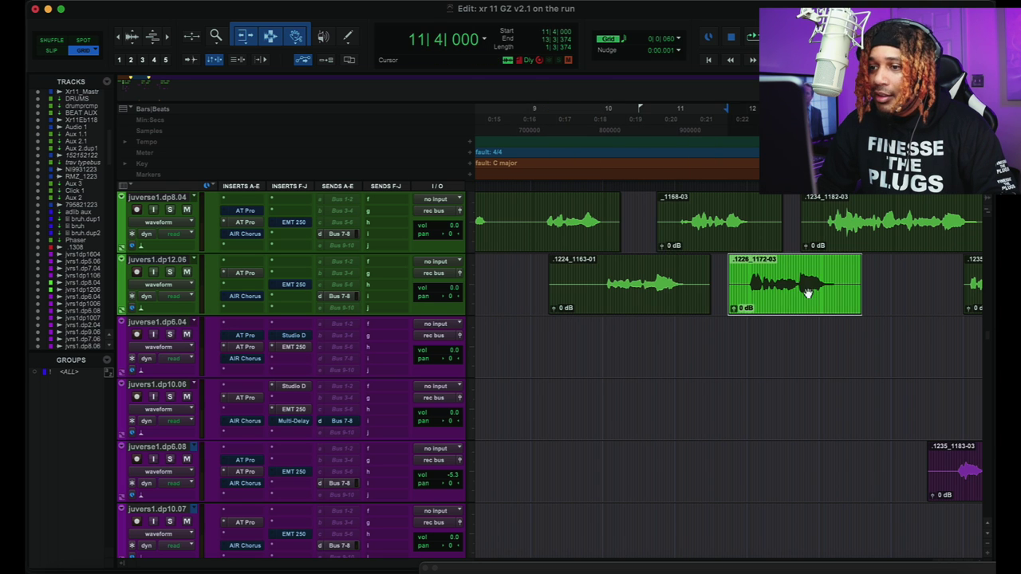
Select the lead clips on juverse1.dp8.04 in turn, from the opening clip through _1168-03 to .1234_1182-03.
left_click(607, 240)
left_click(710, 230)
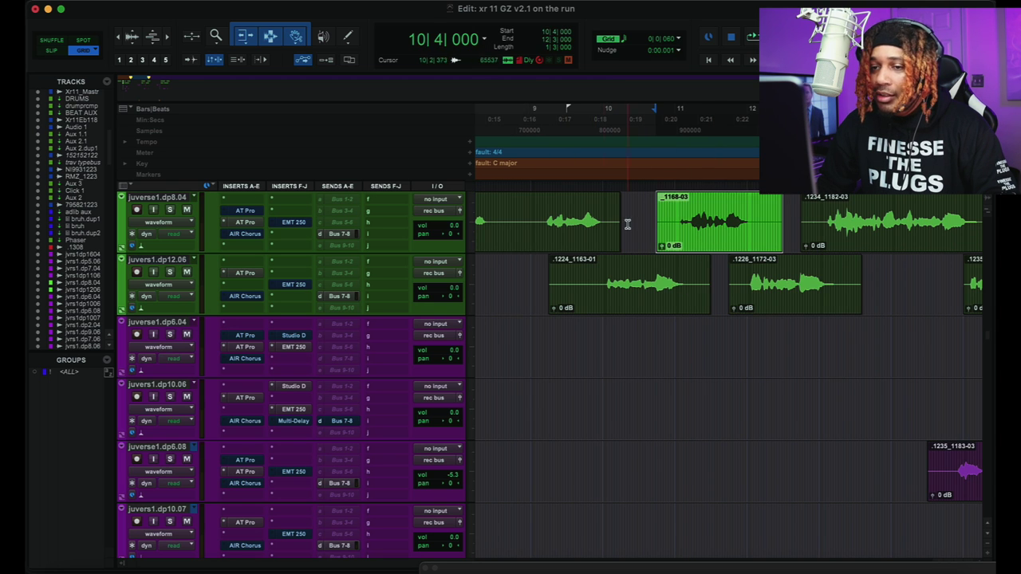
left_click(540, 212)
left_click(582, 231)
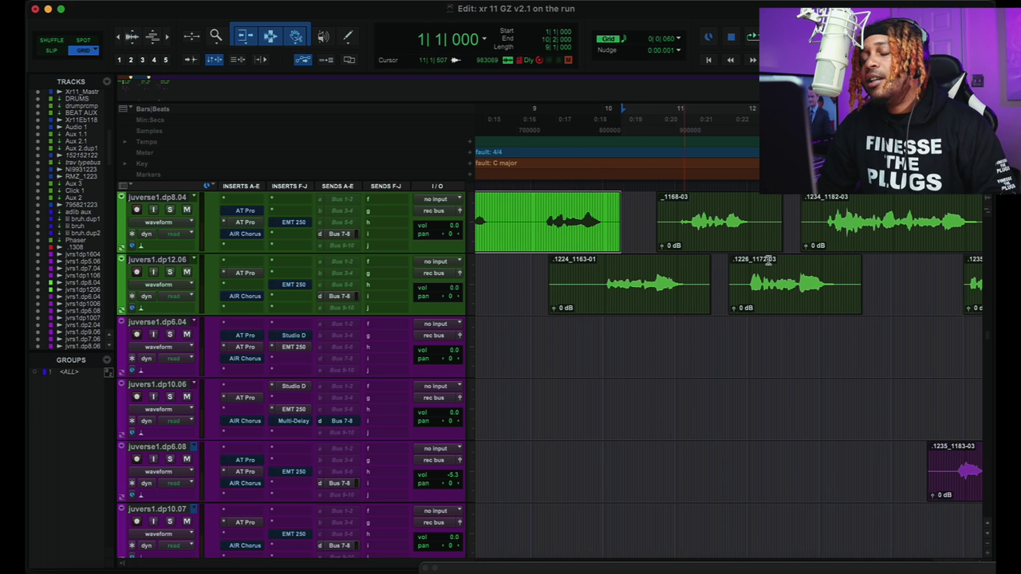
left_click(855, 243)
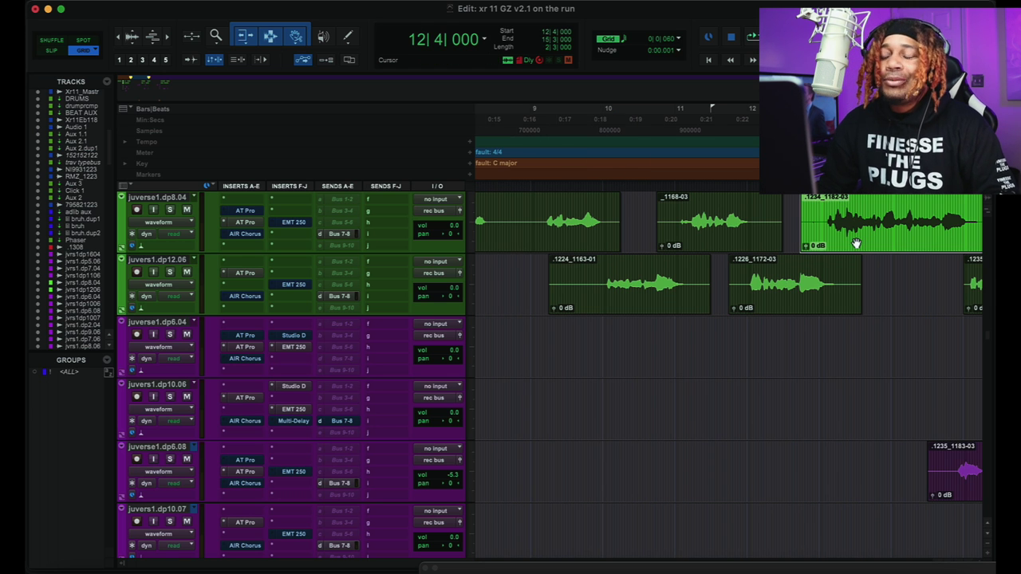
left_click(827, 202)
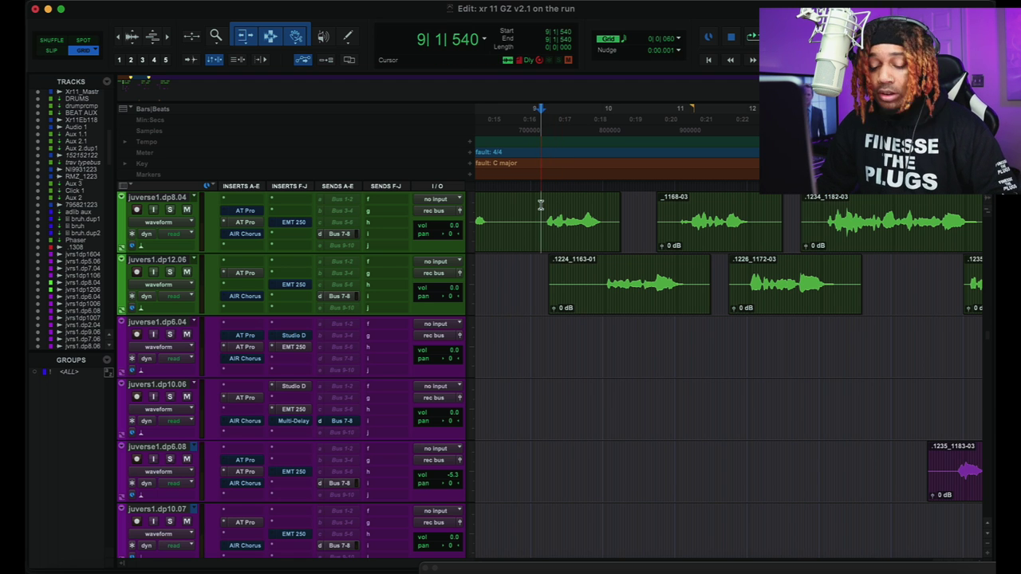
Play from 9|1|540 and follow the alternating green verse clips in closer view up to about bar 13.
key("space")
key("t")
scroll(606, 212, "right", 3)
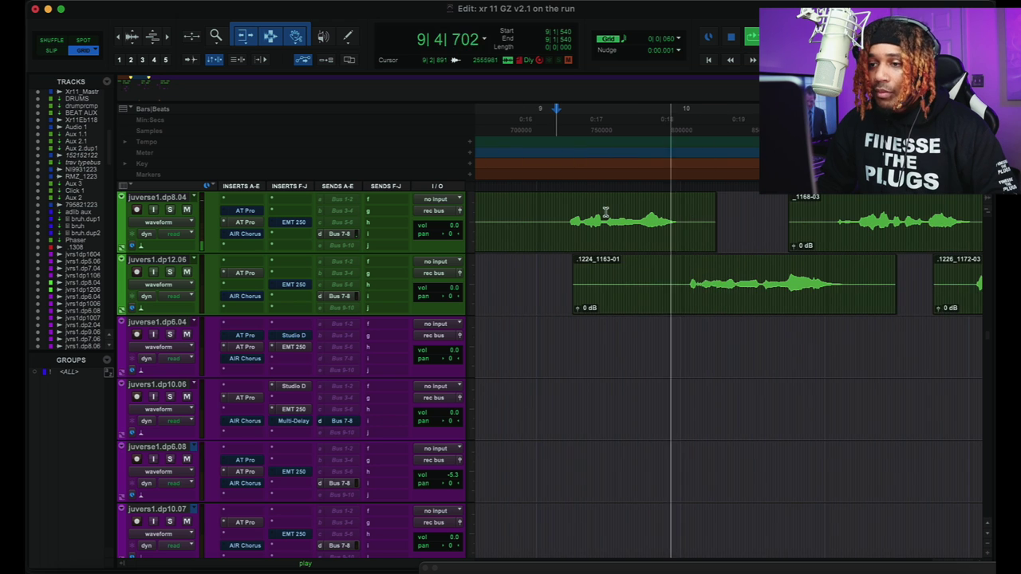
scroll(605, 212, "right", 2)
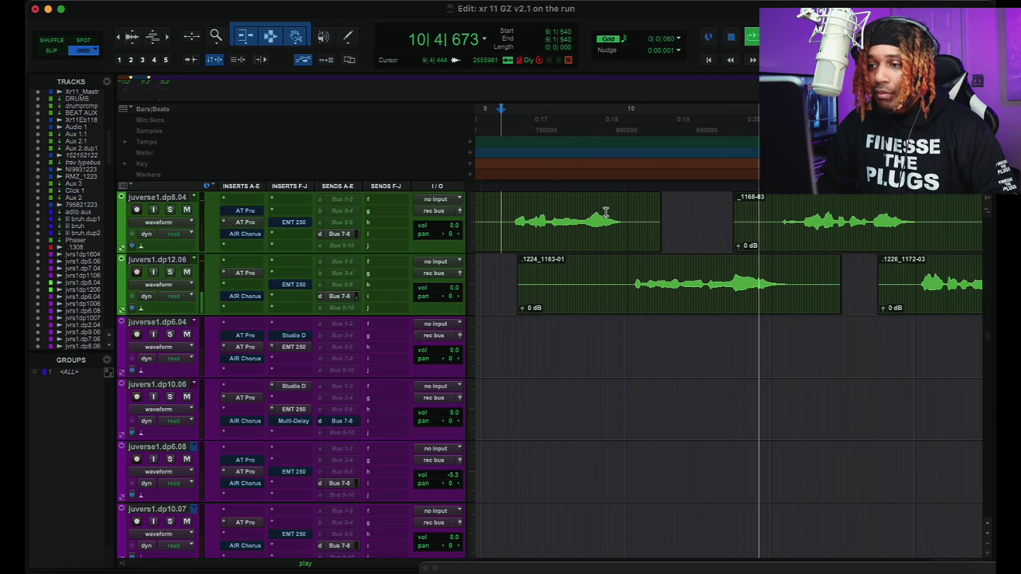
key("super+bracketleft")
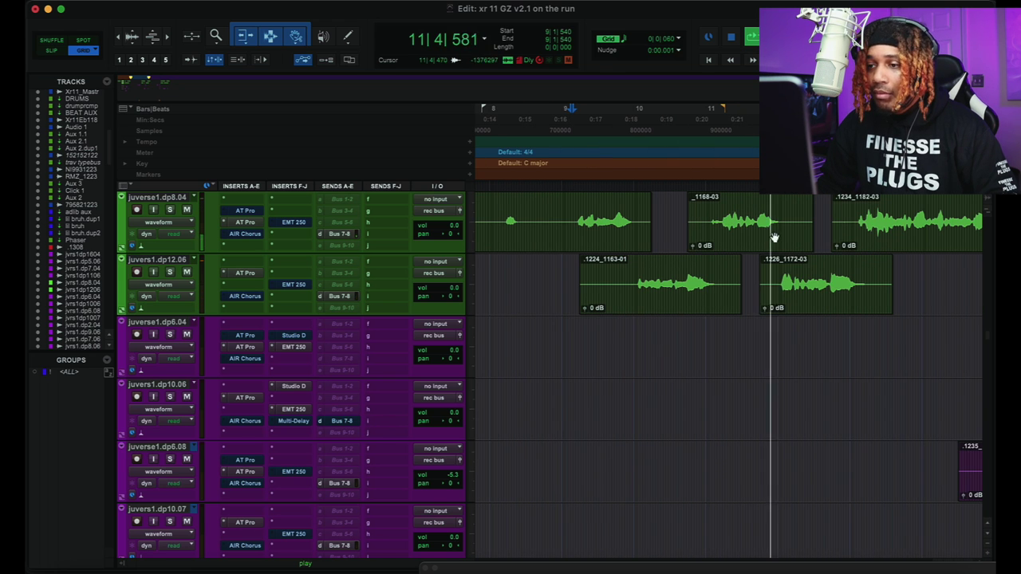
scroll(790, 243, "right", 4)
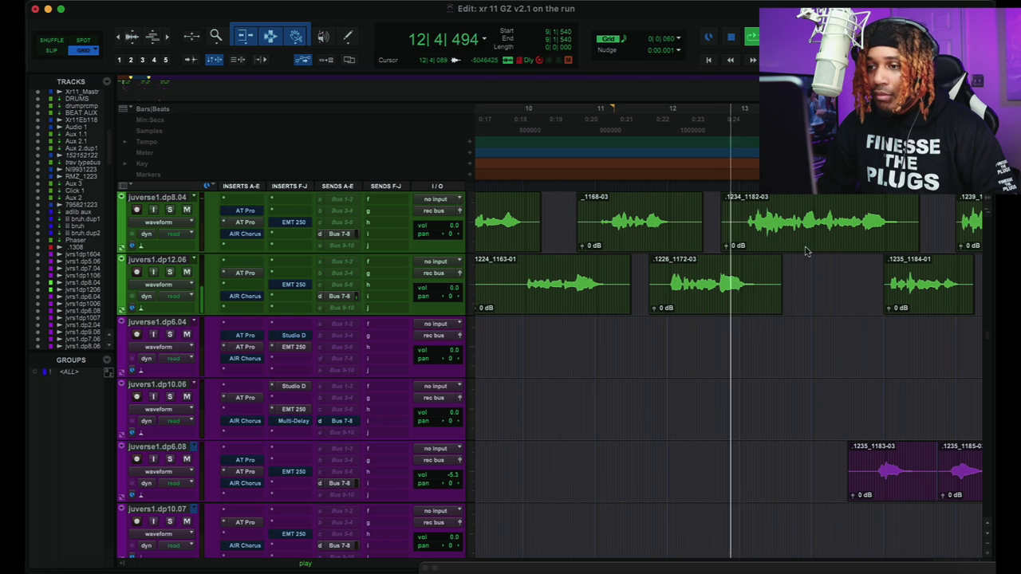
scroll(767, 233, "right", 1)
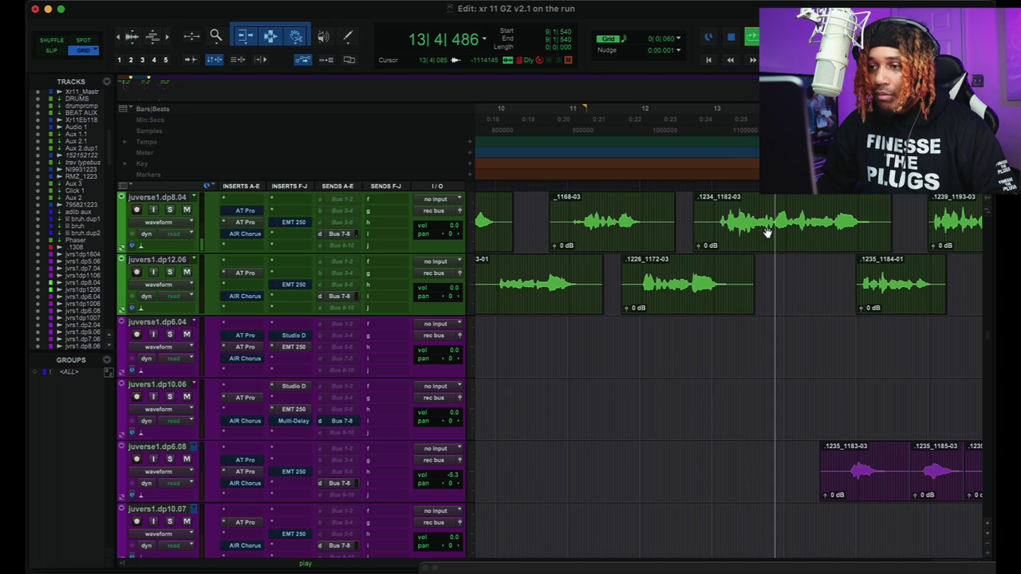
Continue following playback across the green and purple verse clips from about bar 14 to bar 19.
scroll(789, 231, "right", 1)
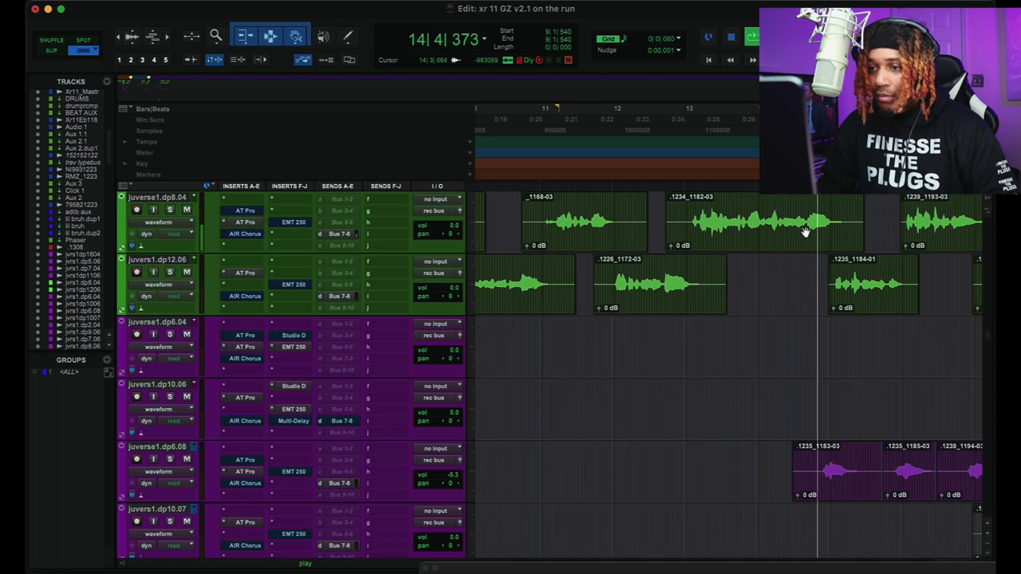
scroll(831, 242, "right", 3)
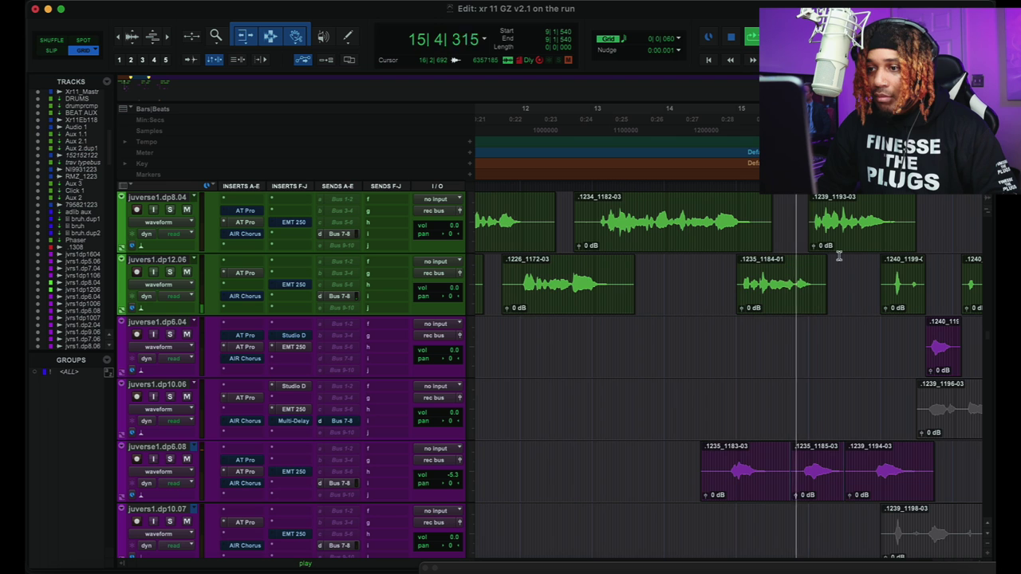
scroll(836, 255, "right", 2)
scroll(812, 245, "right", 1)
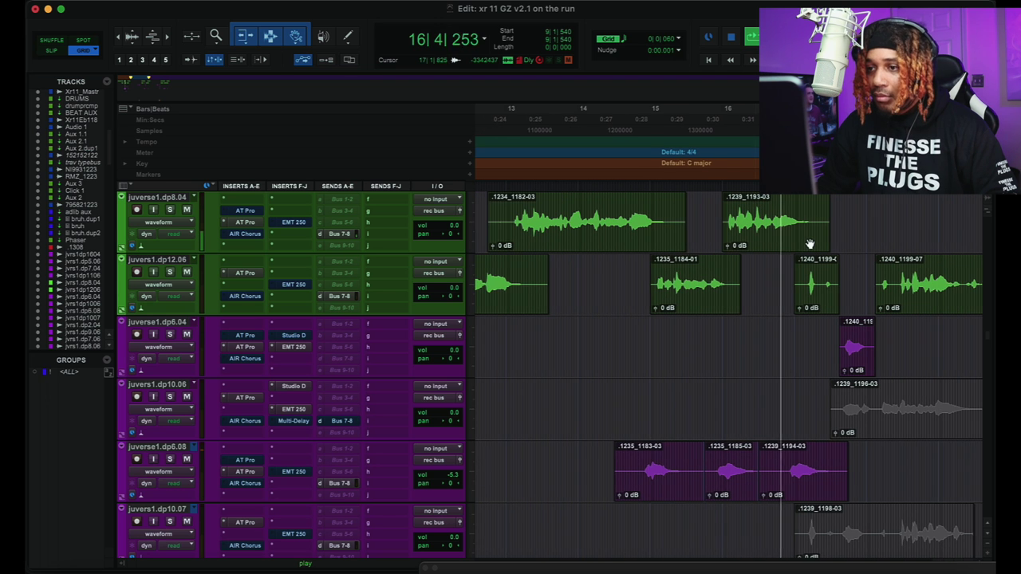
scroll(807, 244, "right", 1)
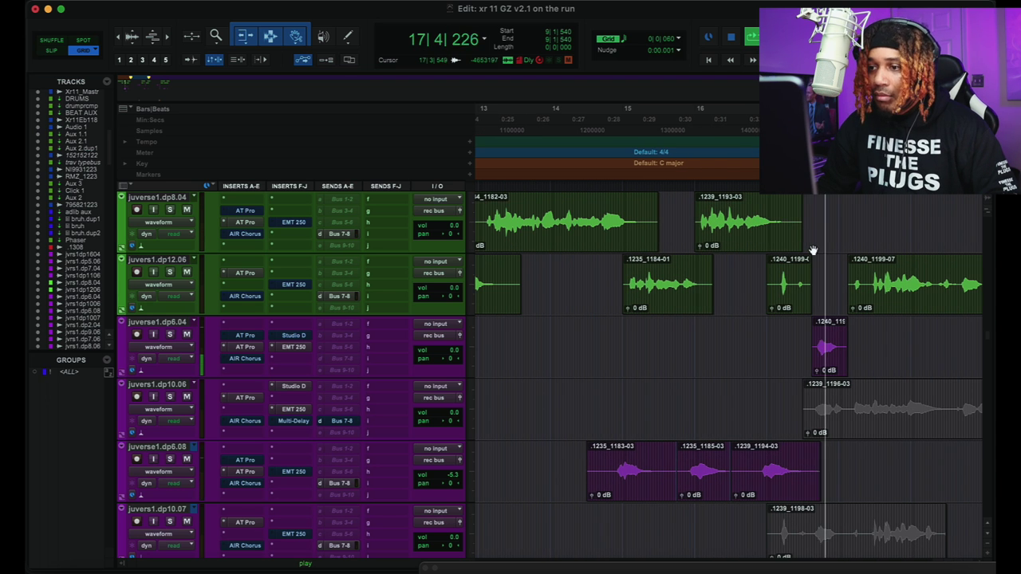
scroll(810, 247, "right", 2)
scroll(813, 251, "right", 2)
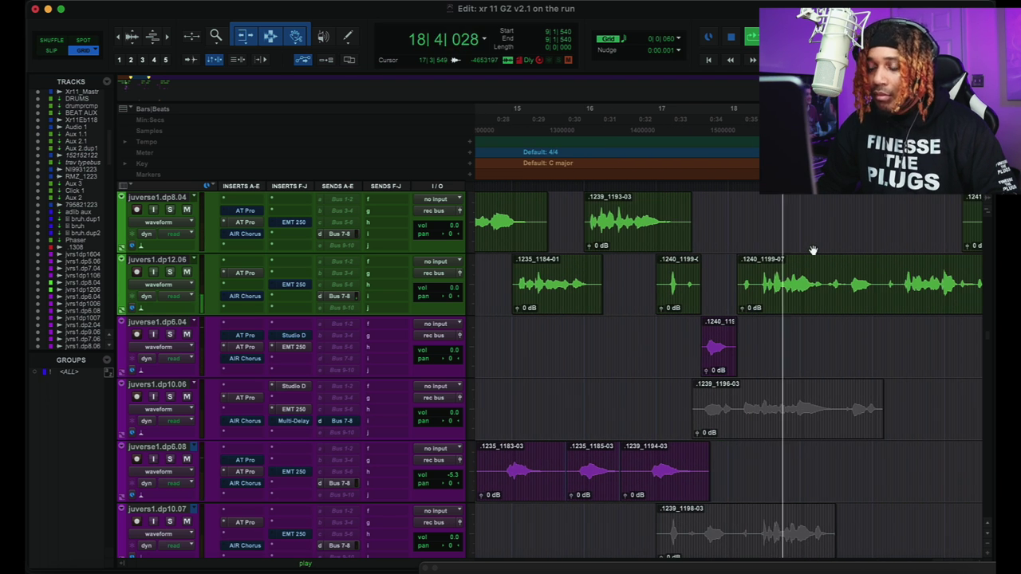
scroll(813, 250, "right", 2)
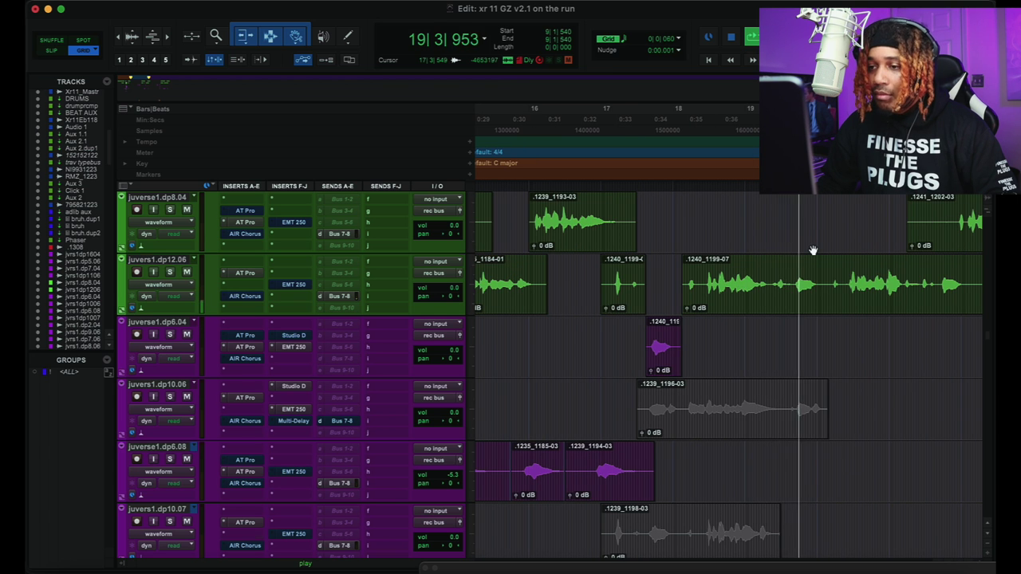
Check the purple verse tracks below in a wider view during playback, and stop at the green tracks.
scroll(812, 250, "down", 2)
key("r")
scroll(813, 251, "up", 4)
scroll(812, 250, "down", 6)
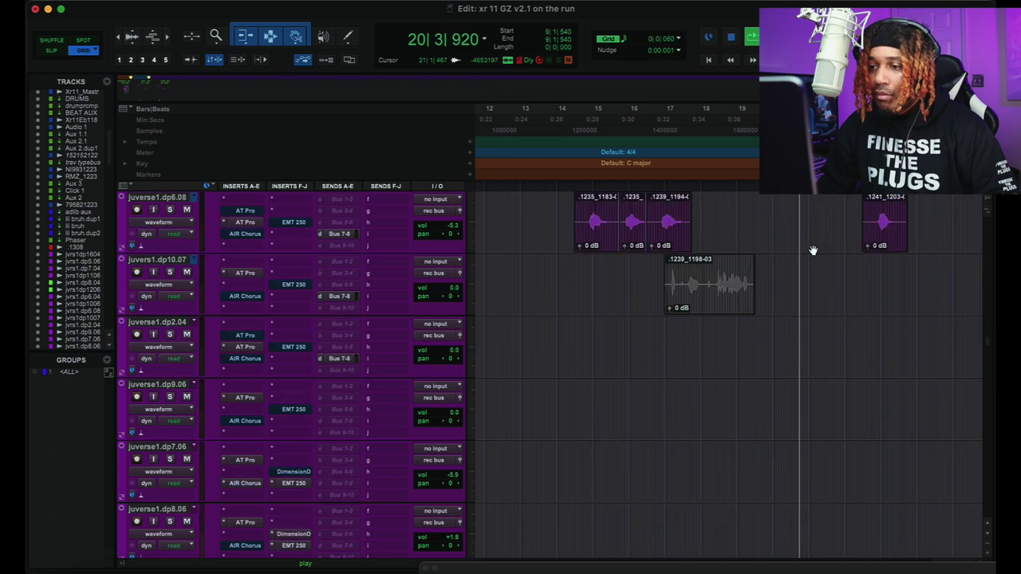
scroll(812, 250, "up", 4)
key("space")
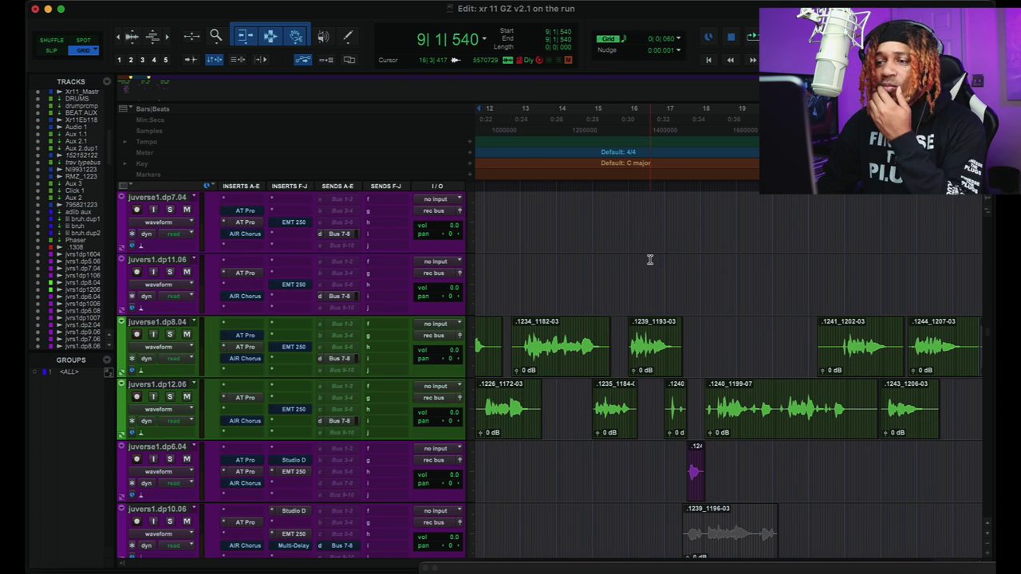
Examine the green lead clips and purple layer clips around bar 16, with a closer view of .1239_1193-03.
scroll(651, 260, "down", 2)
scroll(654, 260, "up", 3)
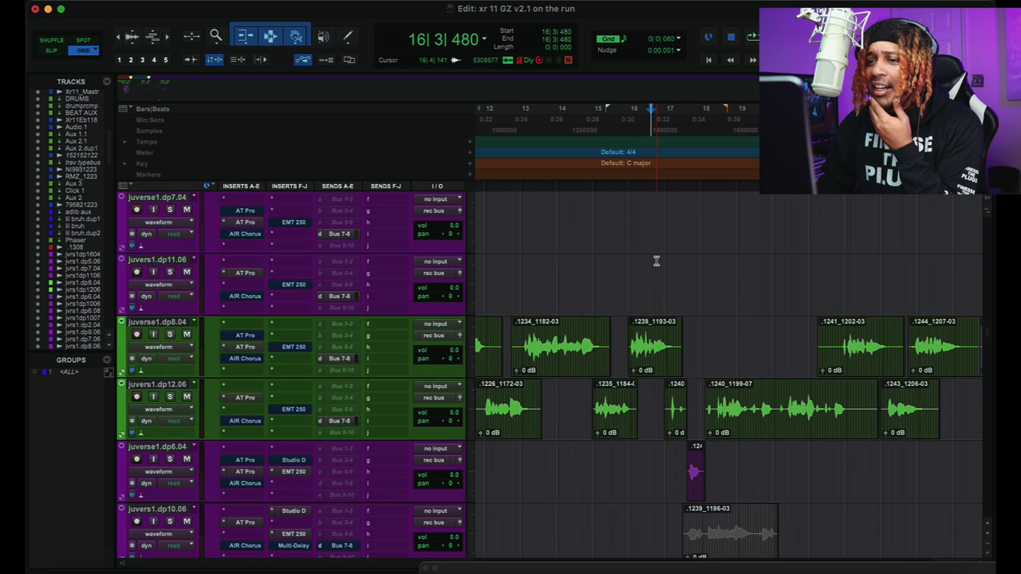
scroll(655, 260, "down", 4)
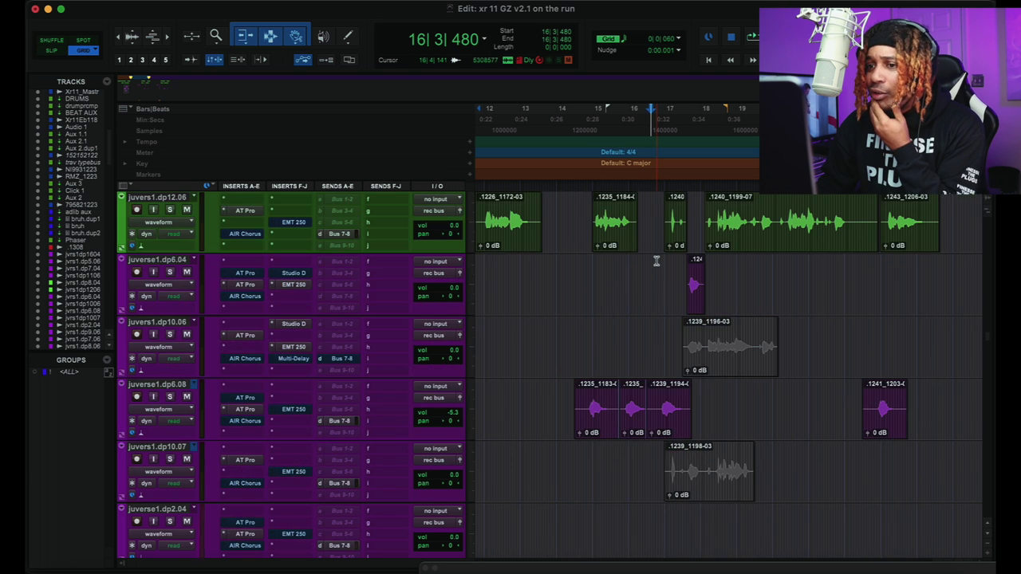
scroll(656, 261, "up", 3)
scroll(655, 260, "down", 2)
scroll(655, 261, "up", 2)
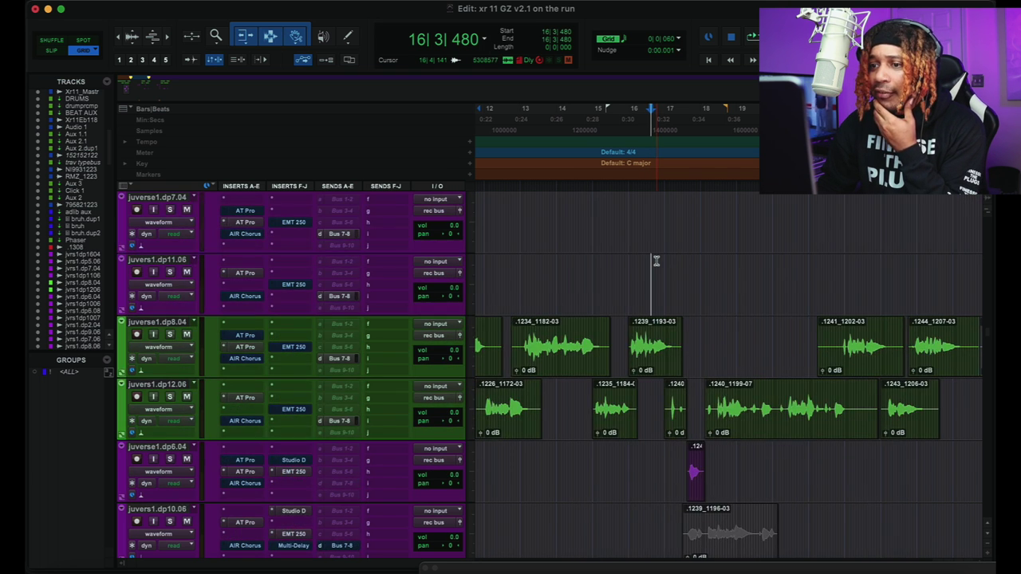
scroll(656, 260, "up", 3)
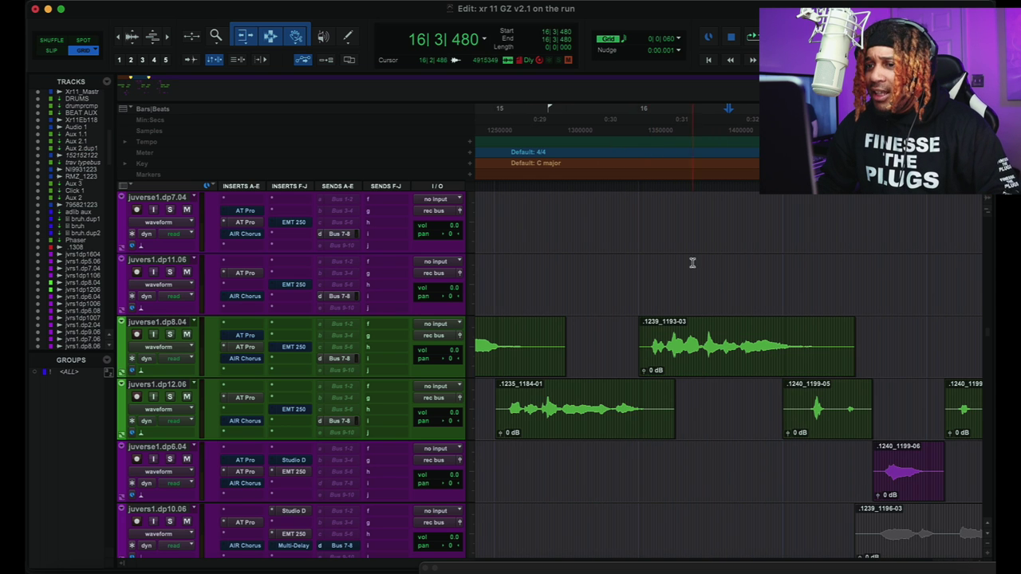
scroll(654, 299, "up", 2)
scroll(914, 339, "down", 1)
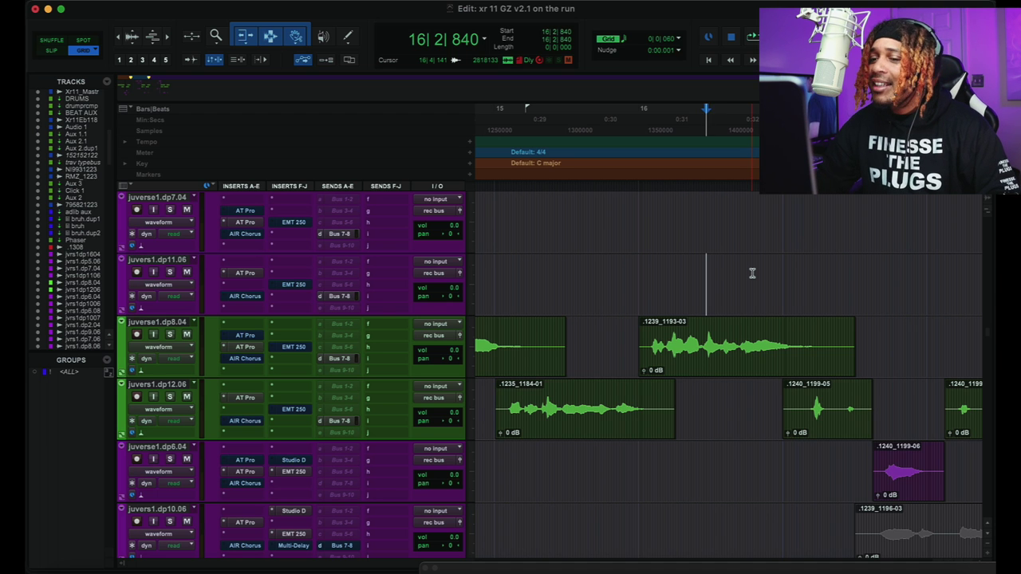
Play from 16|2|840 and follow the green and purple verse clips up to about bar 18.
key("space")
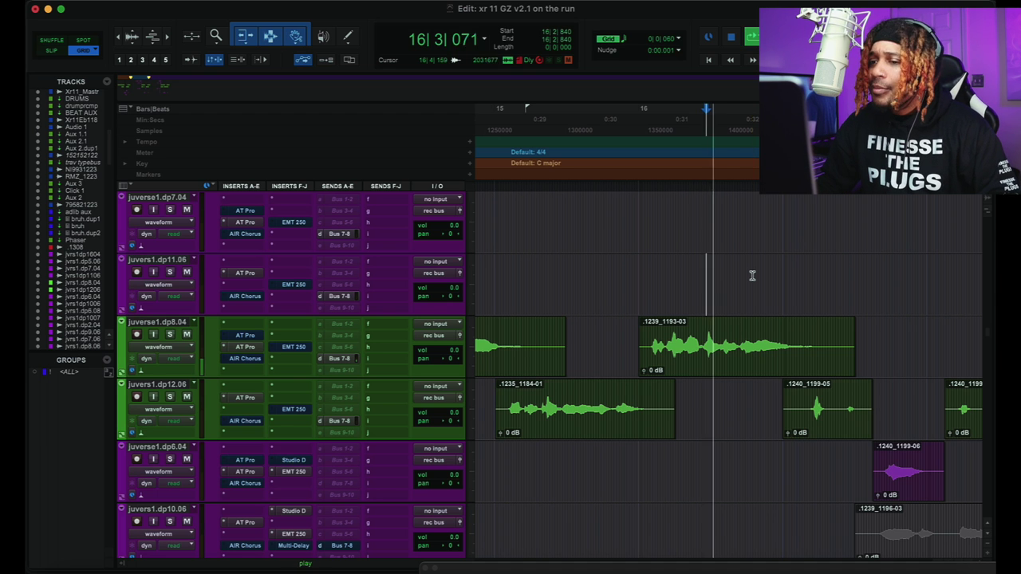
scroll(798, 301, "down", 3)
scroll(800, 303, "up", 2)
scroll(802, 302, "right", 3)
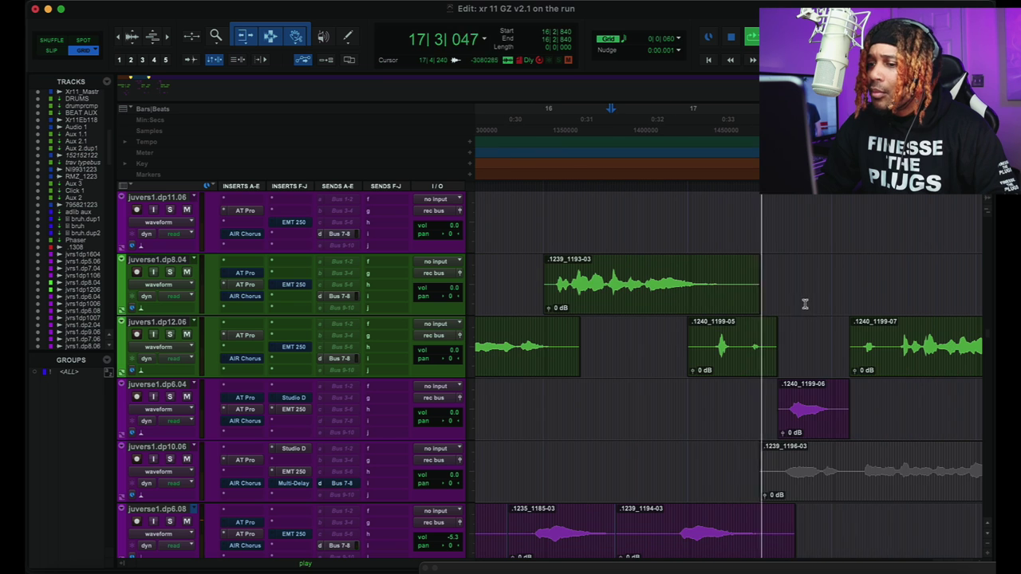
scroll(718, 247, "right", 2)
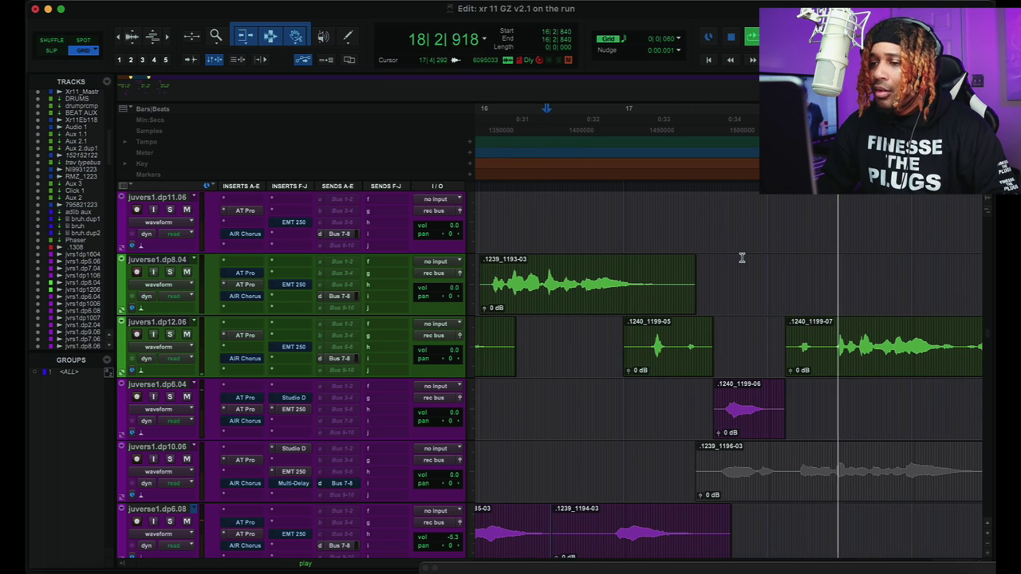
Replay from 16|3|300, following the alternating clips on the two green verse tracks up to about bar 25, and stop.
left_click(563, 223)
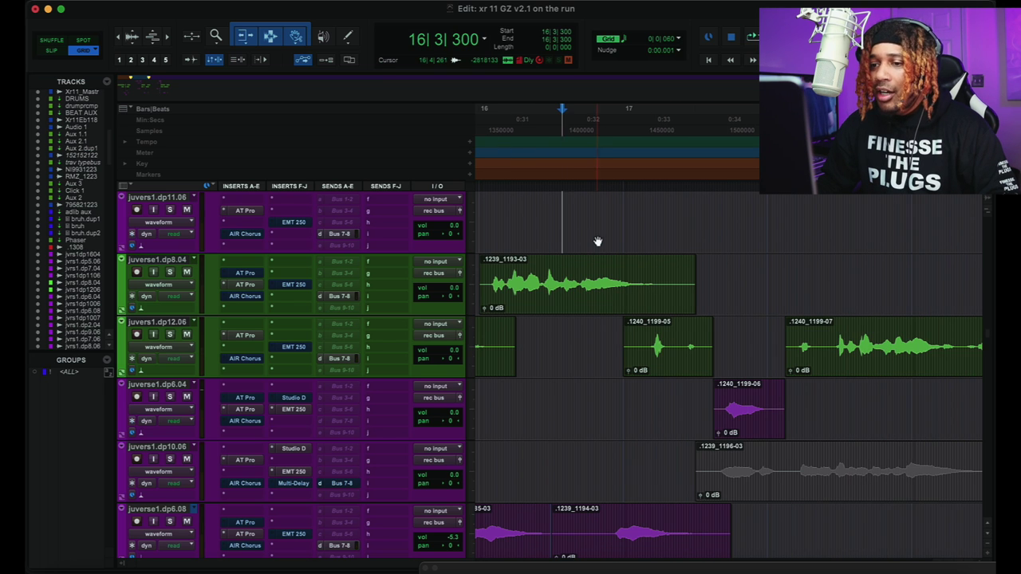
key("space")
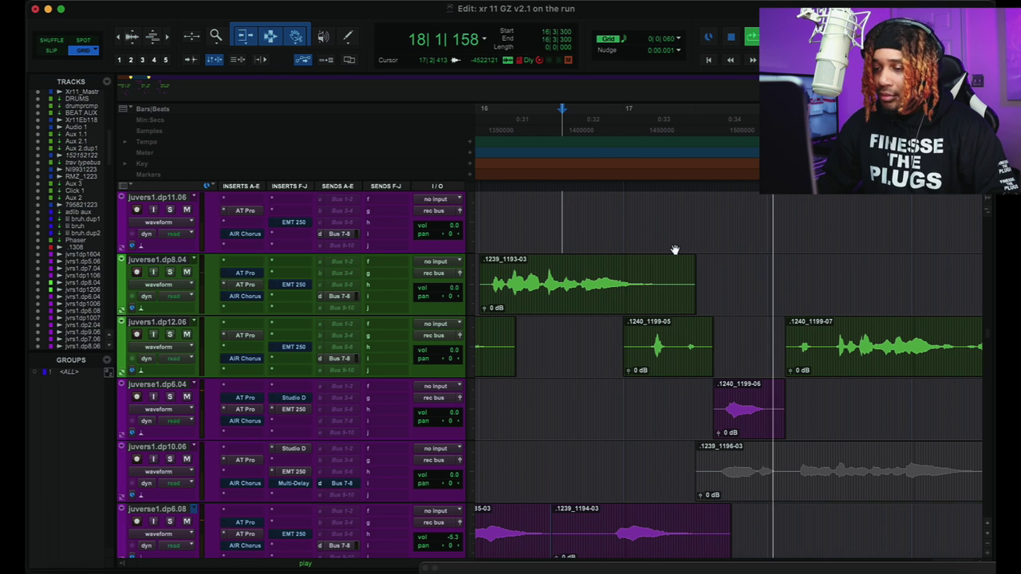
scroll(675, 250, "right", 1)
scroll(675, 250, "right", 2)
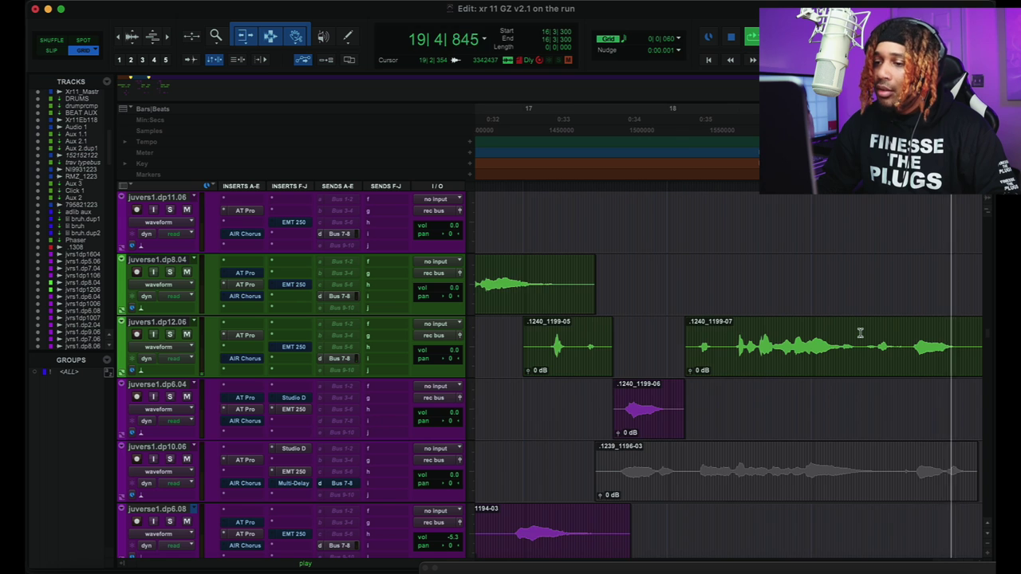
scroll(860, 332, "right", 3)
key("r")
scroll(871, 335, "right", 3)
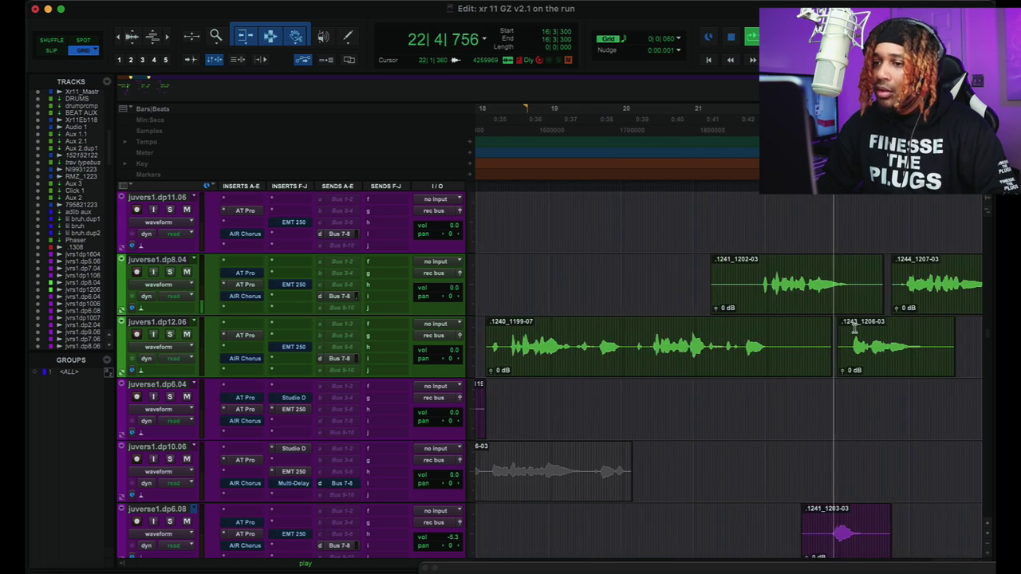
scroll(845, 330, "right", 3)
scroll(853, 328, "right", 5)
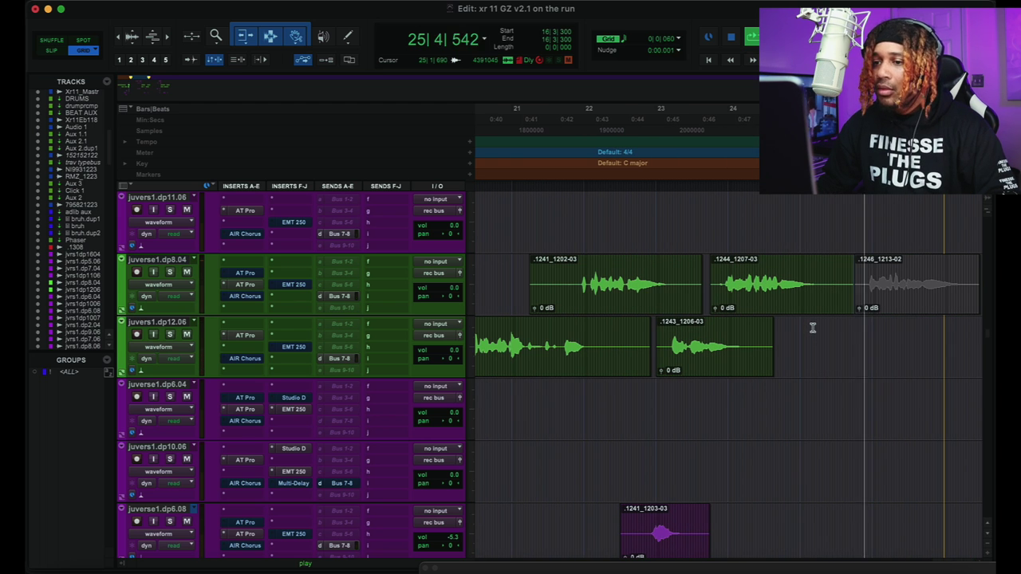
scroll(812, 328, "up", 2)
key("space")
Play the purple tracks juvers1.dp16.04 and juverse1.dp5.06 from 23|4|840 up to about bar 28, comparing wide and close views.
scroll(812, 328, "up", 5)
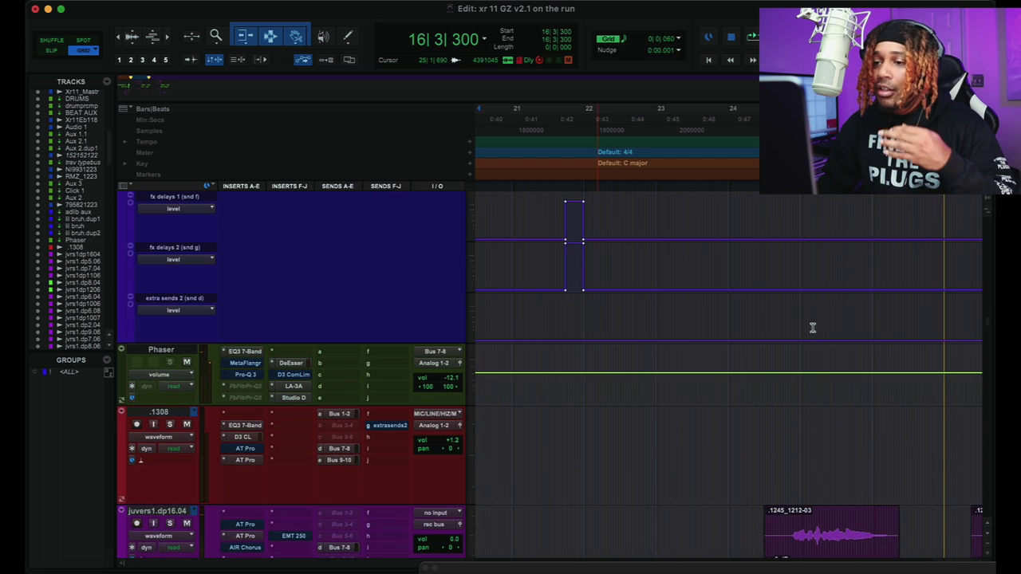
scroll(812, 327, "down", 2)
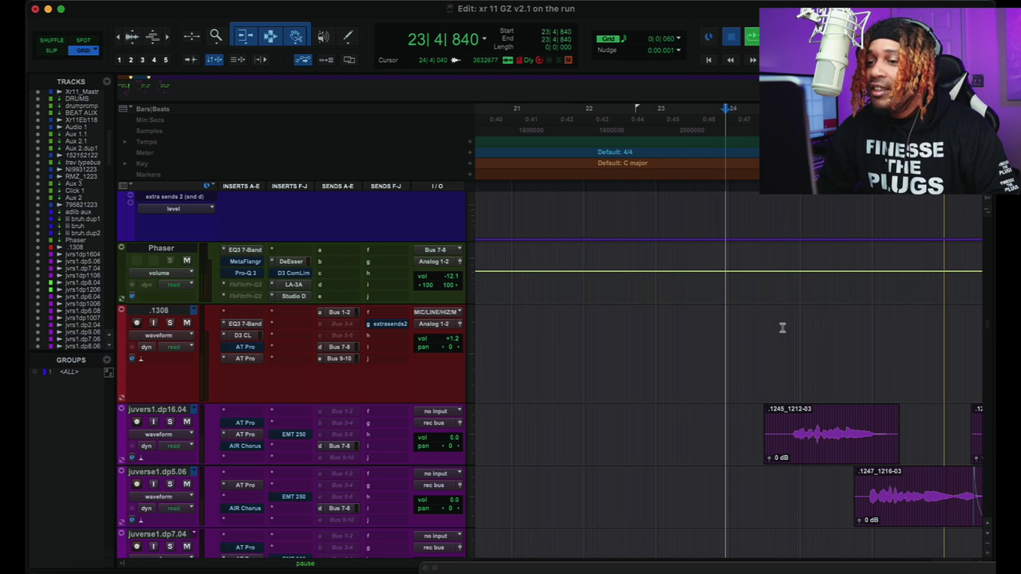
key("space")
scroll(787, 327, "down", 3)
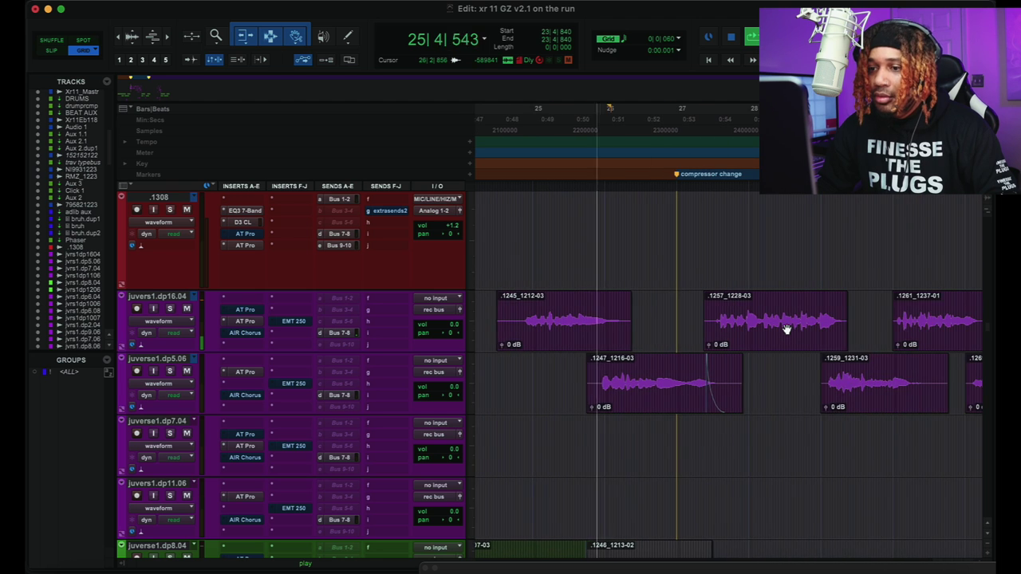
key("r")
scroll(782, 326, "right", 2)
key("r")
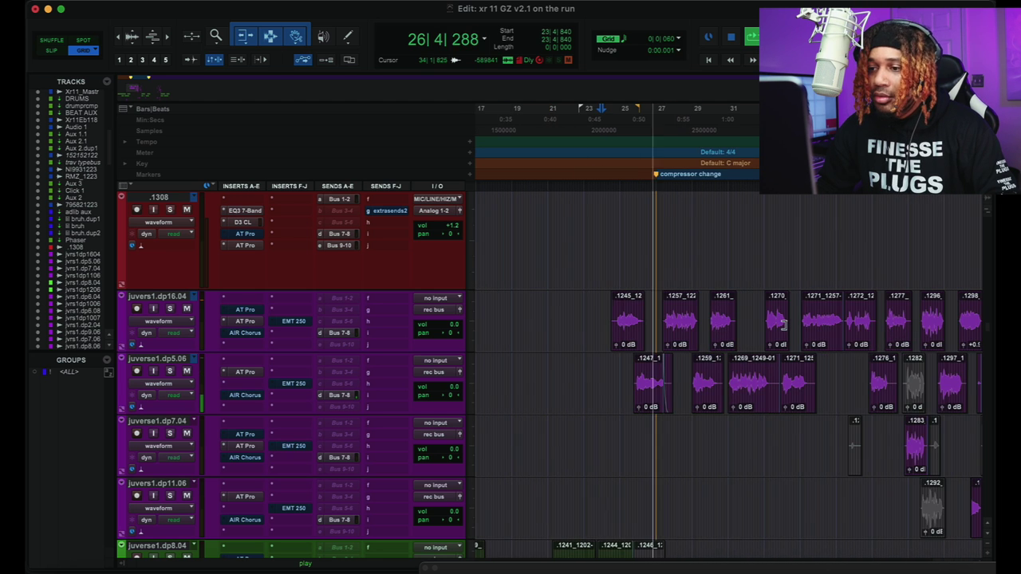
key("t")
key("t")
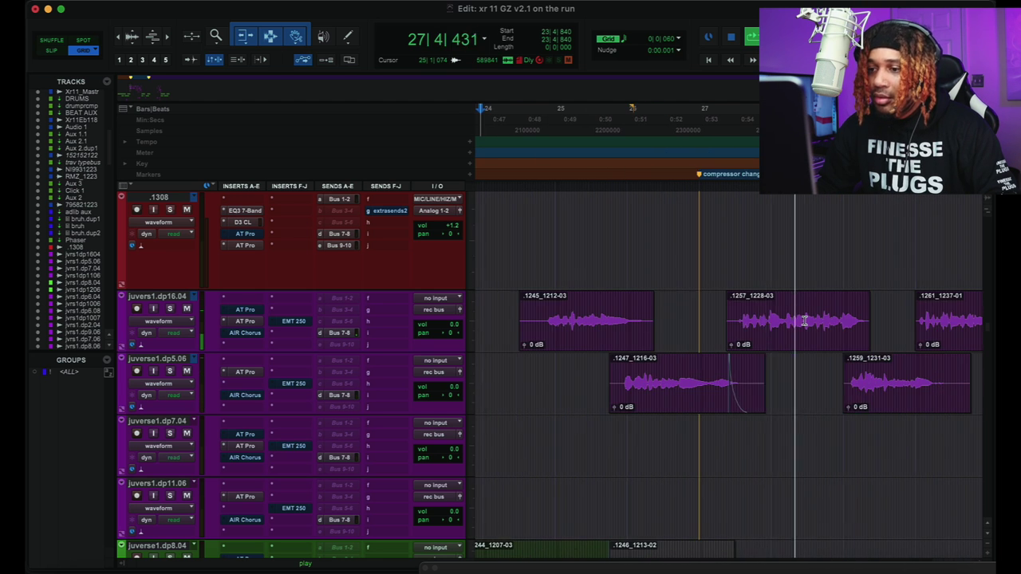
scroll(804, 321, "left", 1)
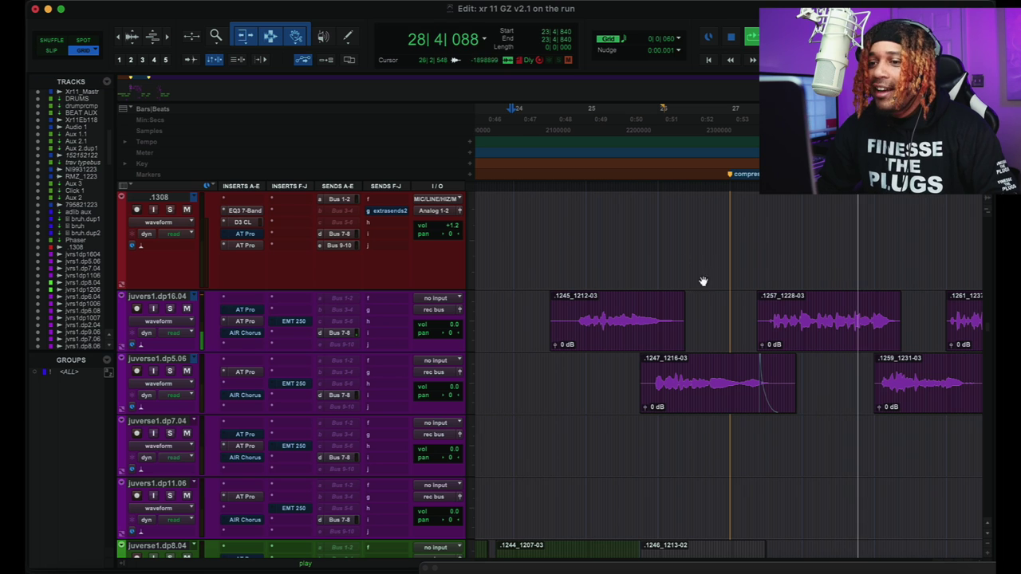
key("space")
Point out clip .1247_1216-03 and play from 24|4|300, following the alternating purple verse clips up to about bar 38.
left_click(720, 406)
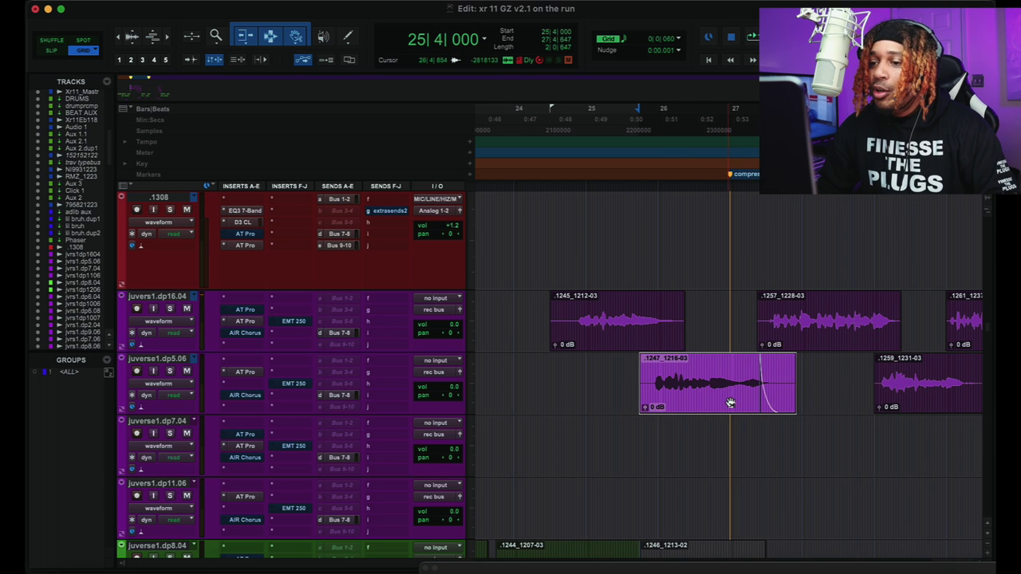
left_click(572, 229)
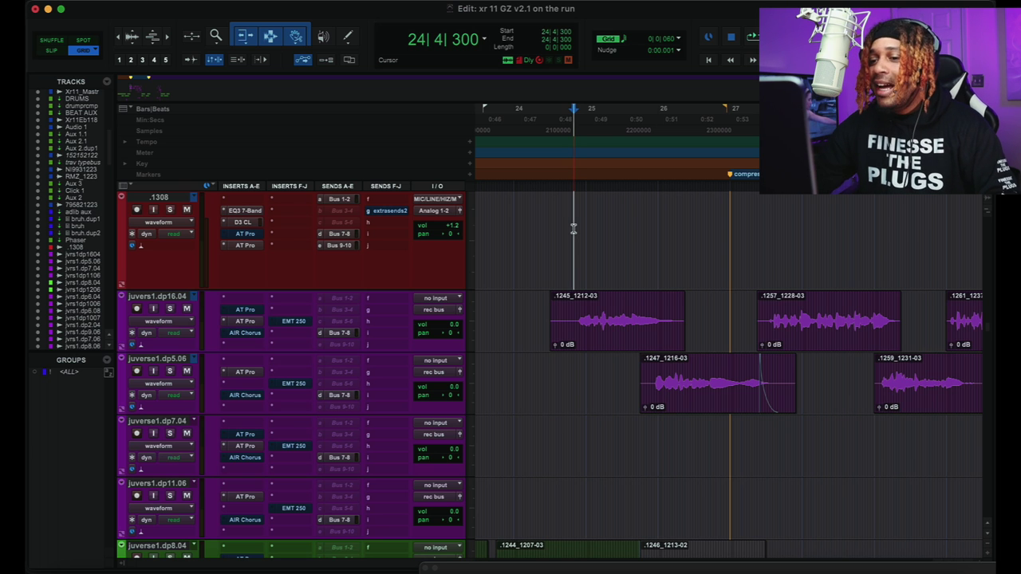
key("space")
key("t")
scroll(609, 226, "right", 3)
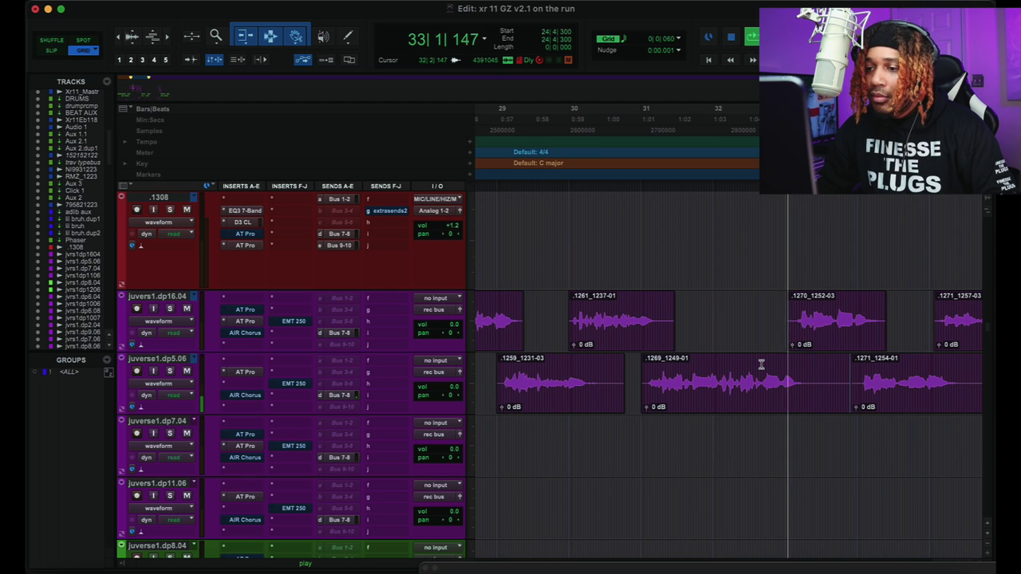
scroll(761, 364, "right", 2)
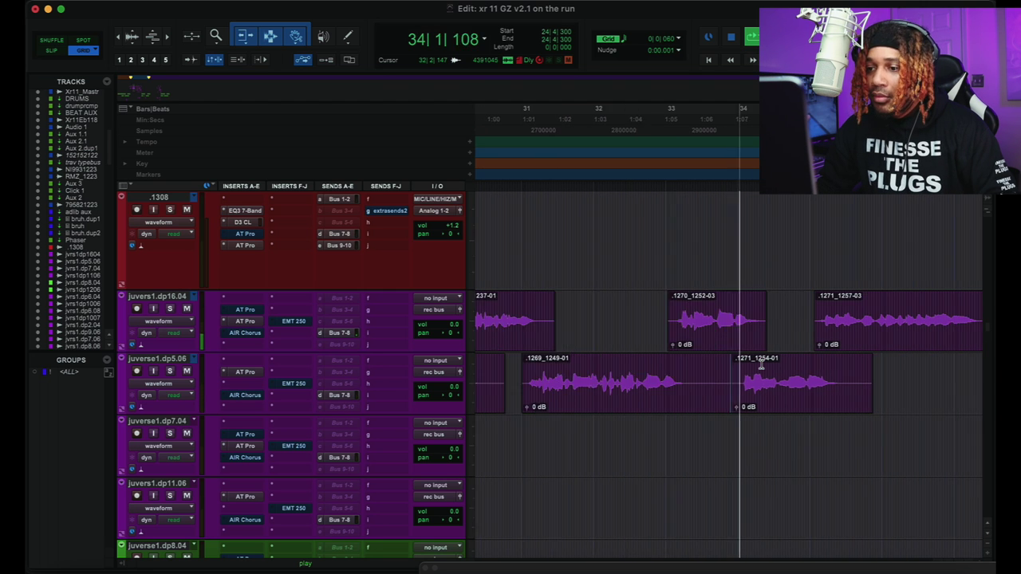
key("r")
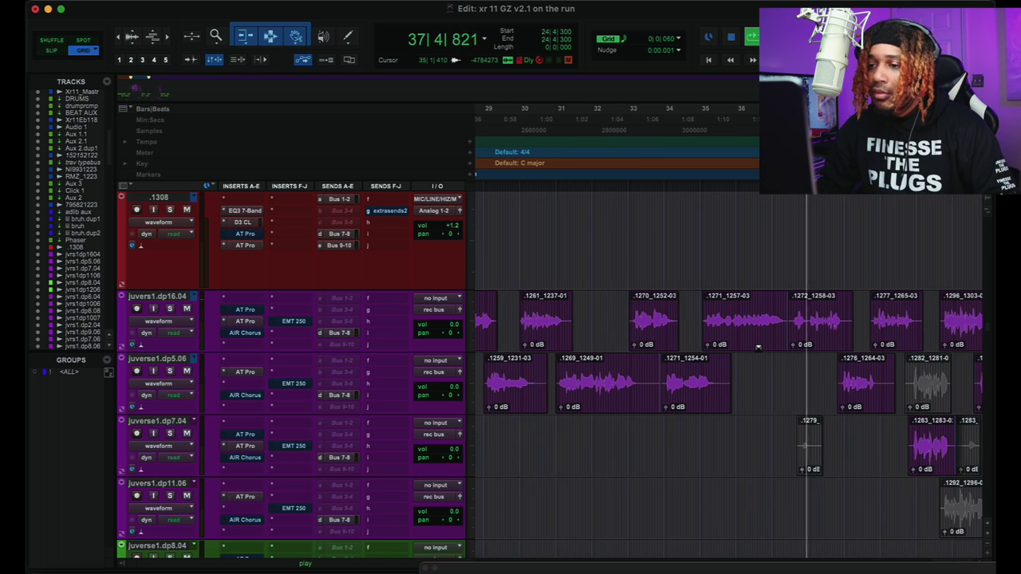
scroll(758, 347, "down", 3)
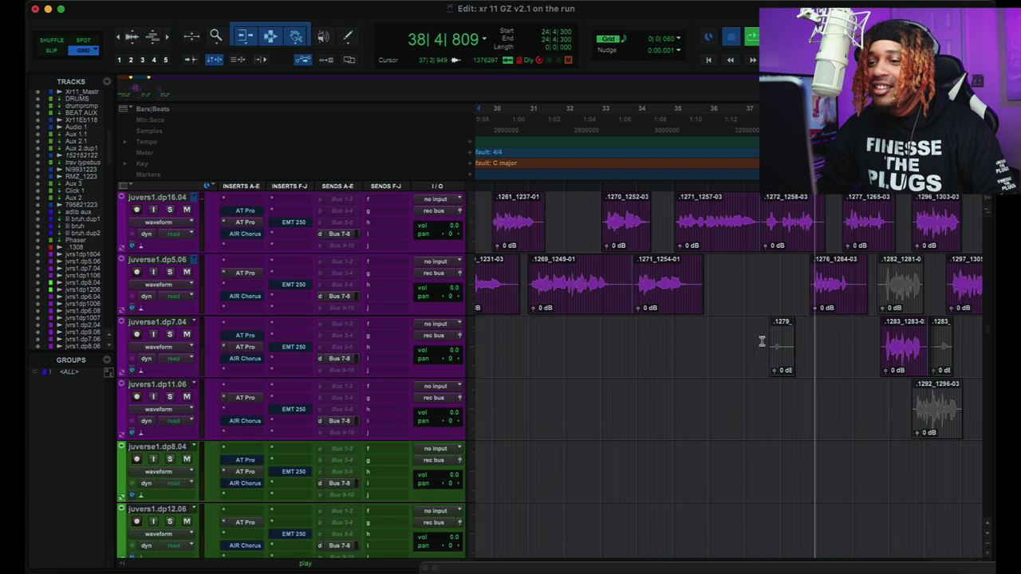
key("space")
Look through the lower verse tracks around 36|4|600 and return to the top purple verse tracks.
scroll(763, 330, "down", 3)
scroll(764, 328, "down", 1)
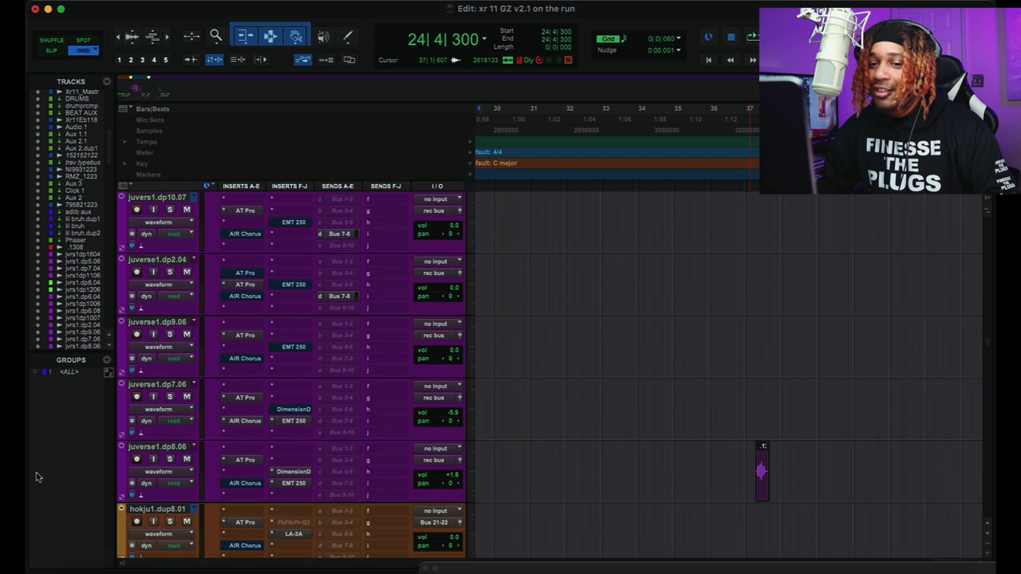
scroll(740, 465, "up", 10)
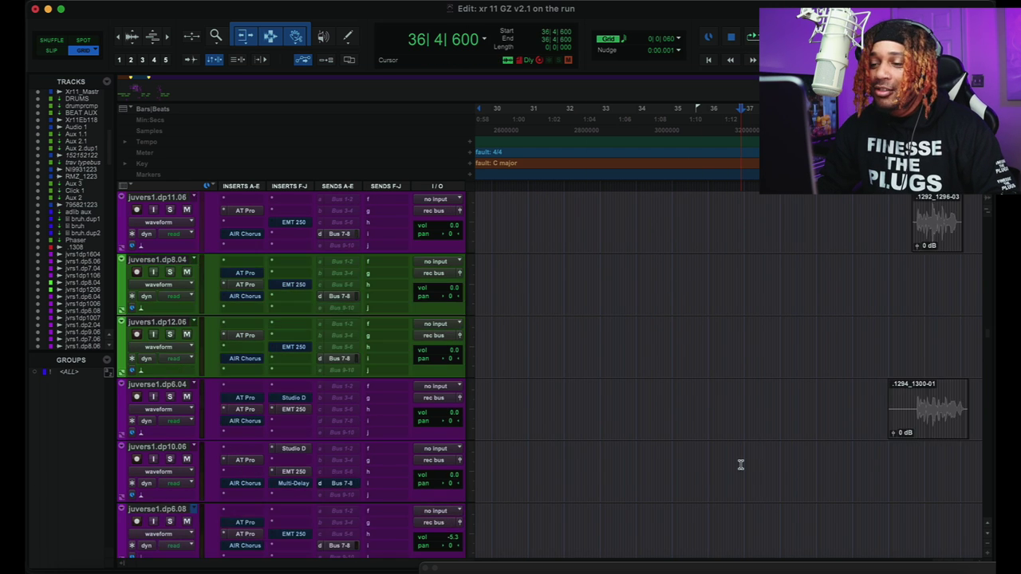
scroll(740, 465, "down", 8)
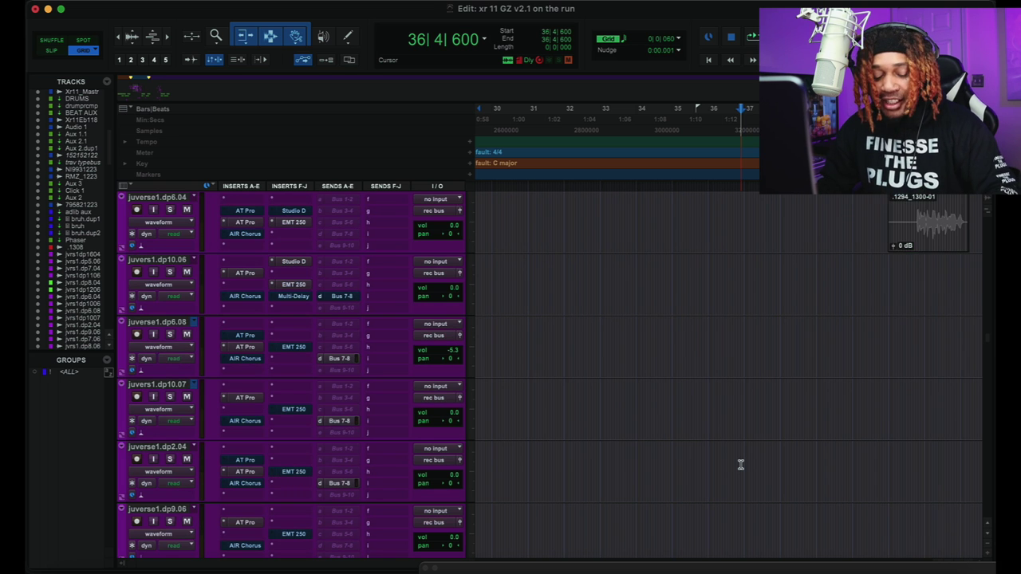
scroll(735, 422, "up", 5)
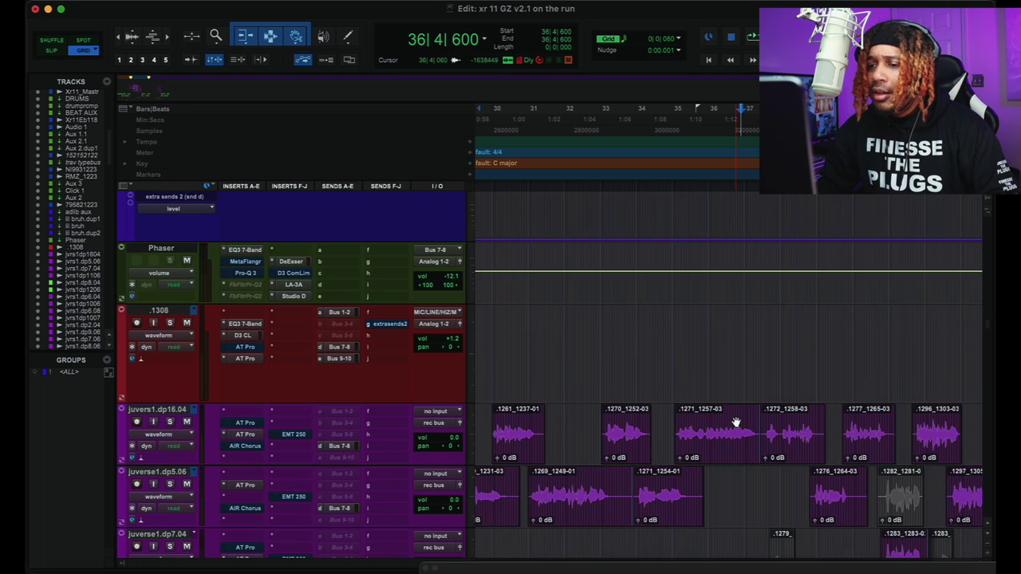
Play from 24|3|480 and follow the purple clips first in a closer view and again in a wider one, to about bar 27.
scroll(736, 421, "left", 5)
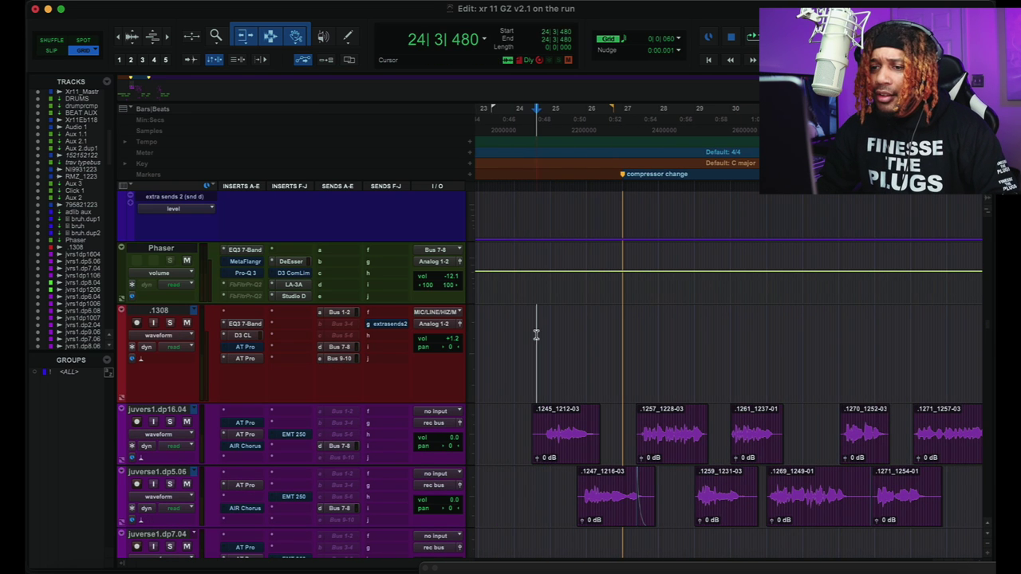
key("space")
key("t")
key("t")
scroll(764, 412, "right", 1)
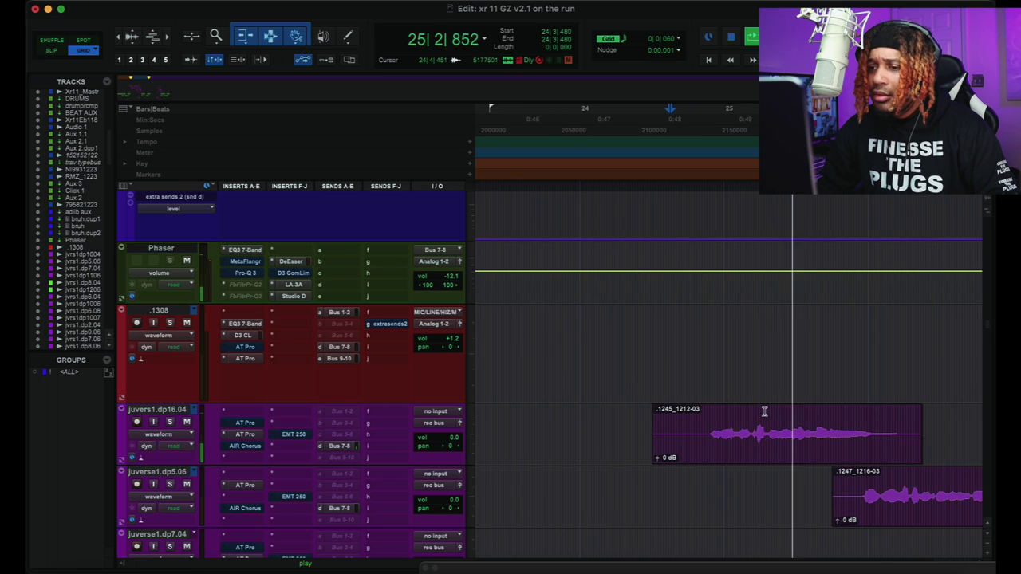
key("super+bracketleft")
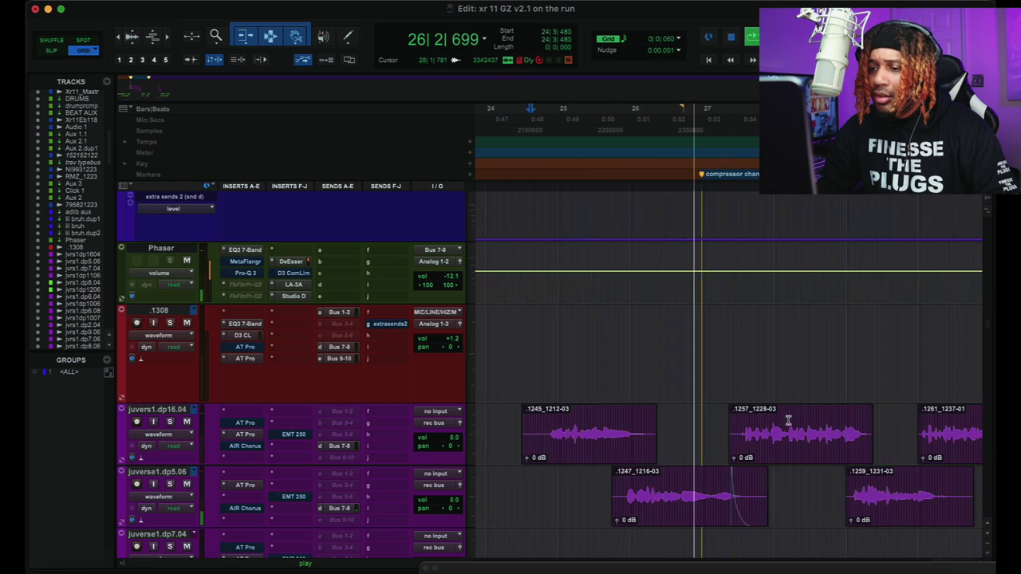
key("super+bracketleft")
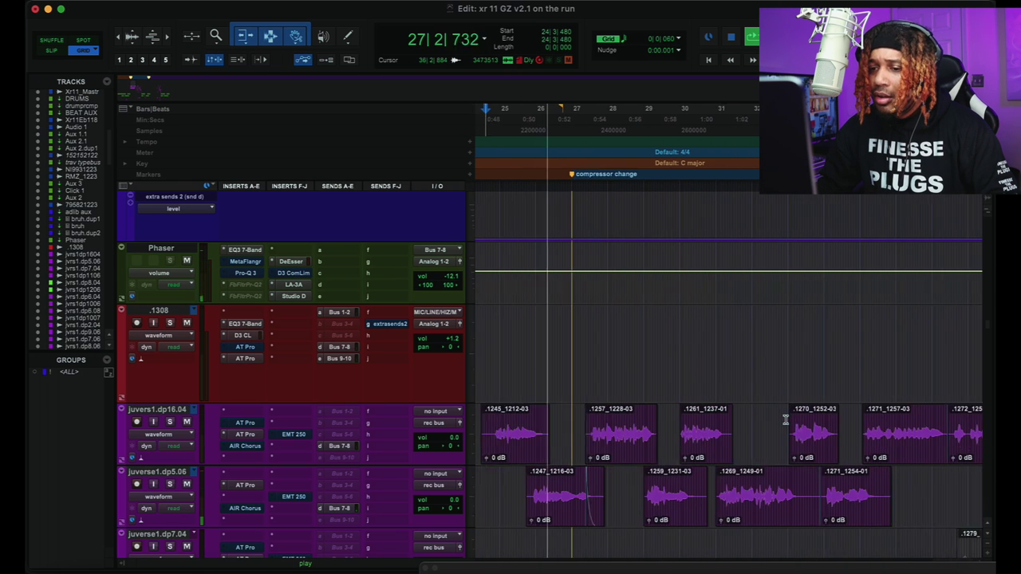
Check the lower purple verse tracks and the teal juhok1 tracks during playback, and stop around bar 30.
scroll(635, 418, "down", 5)
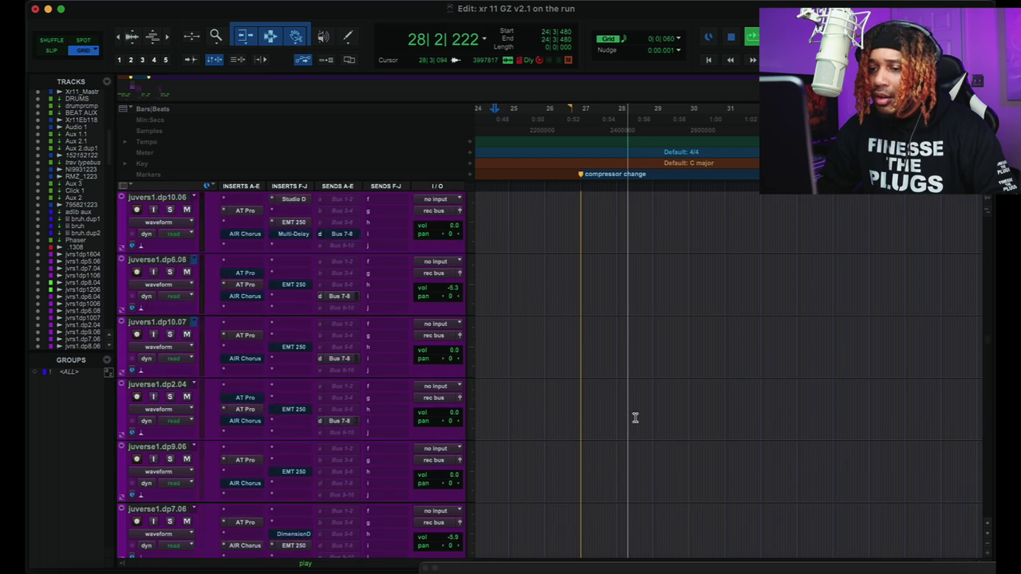
scroll(635, 418, "down", 10)
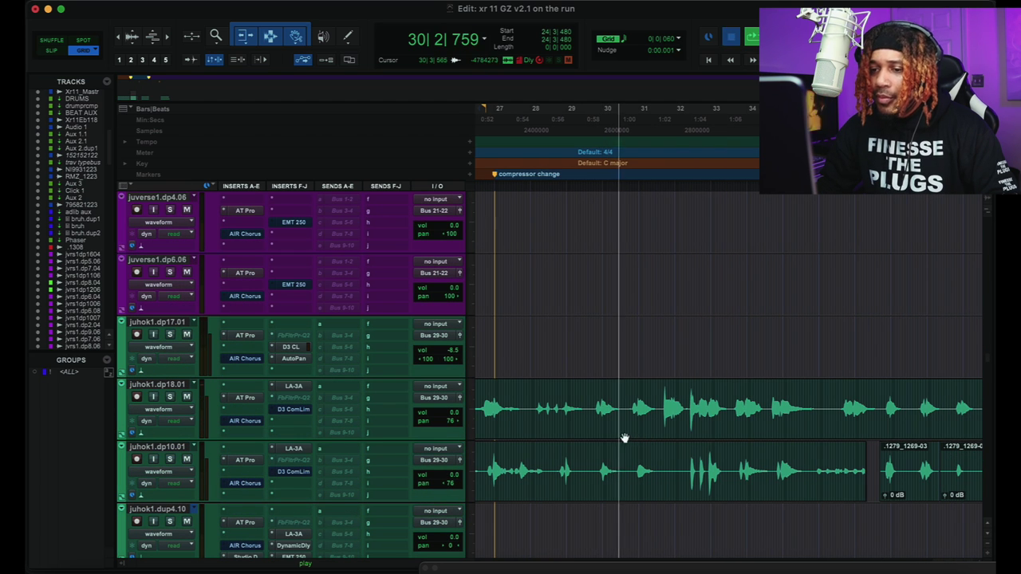
key("space")
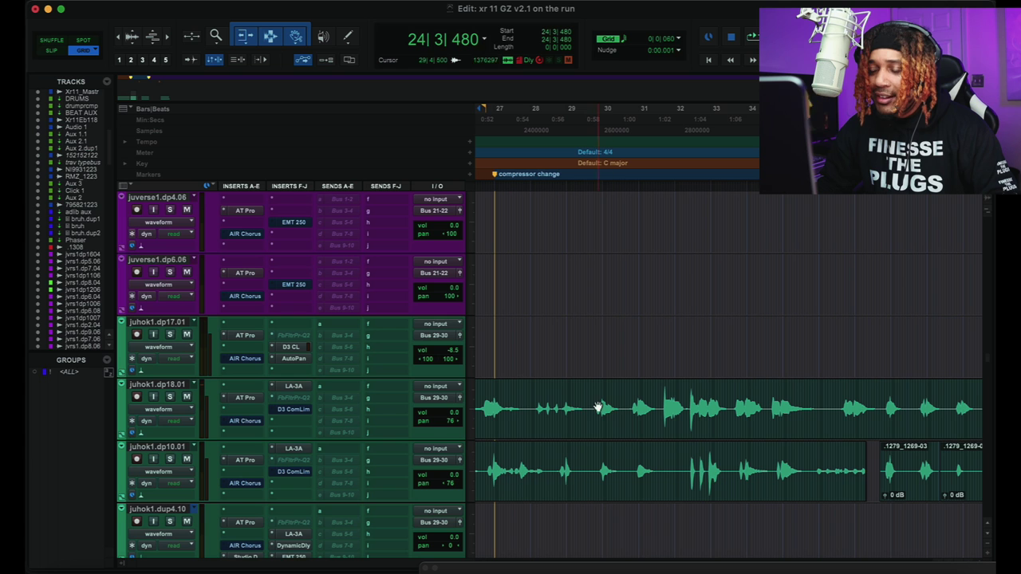
Return to the top purple verse tracks and play from 29|3|420 to about bar 31.
scroll(644, 354, "up", 10)
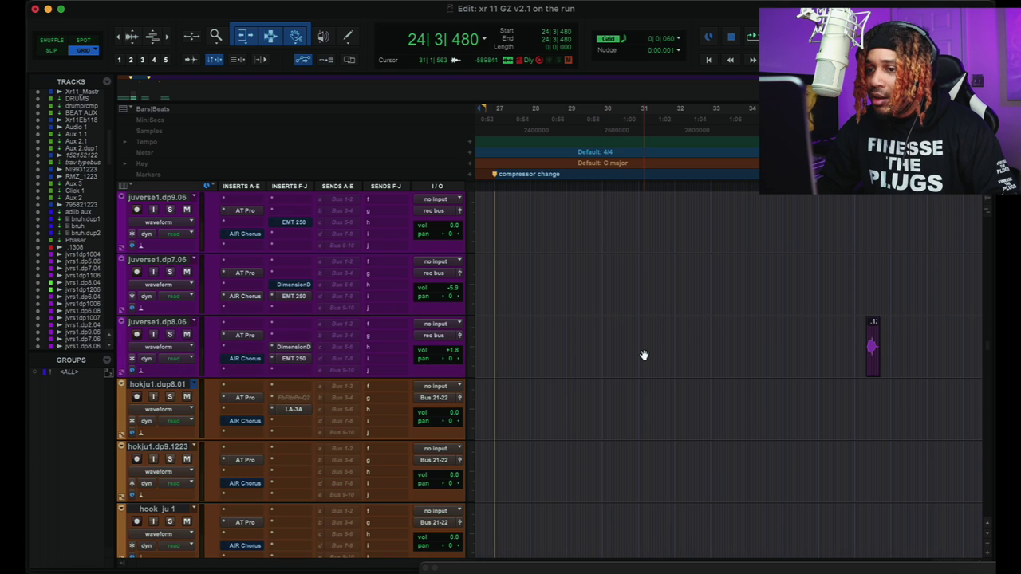
scroll(644, 355, "down", 1)
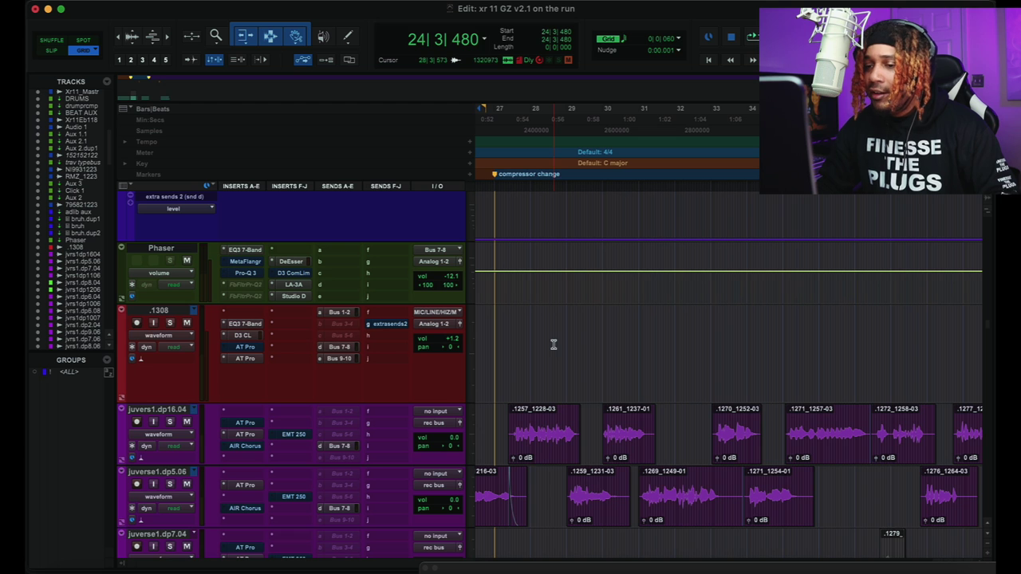
left_click(588, 341)
key("space")
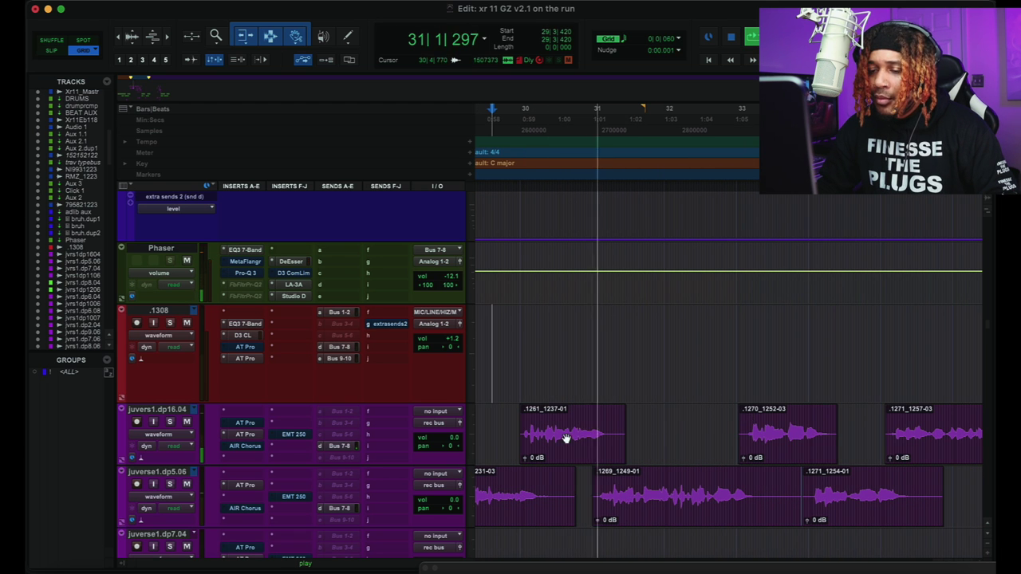
key("space")
Analyze the level of the .1257_1228-03 clip on juvers1.dp16.04 with AudioSuite Gain in RMS mode, and close the plug-in.
key("t")
scroll(564, 420, "left", 4)
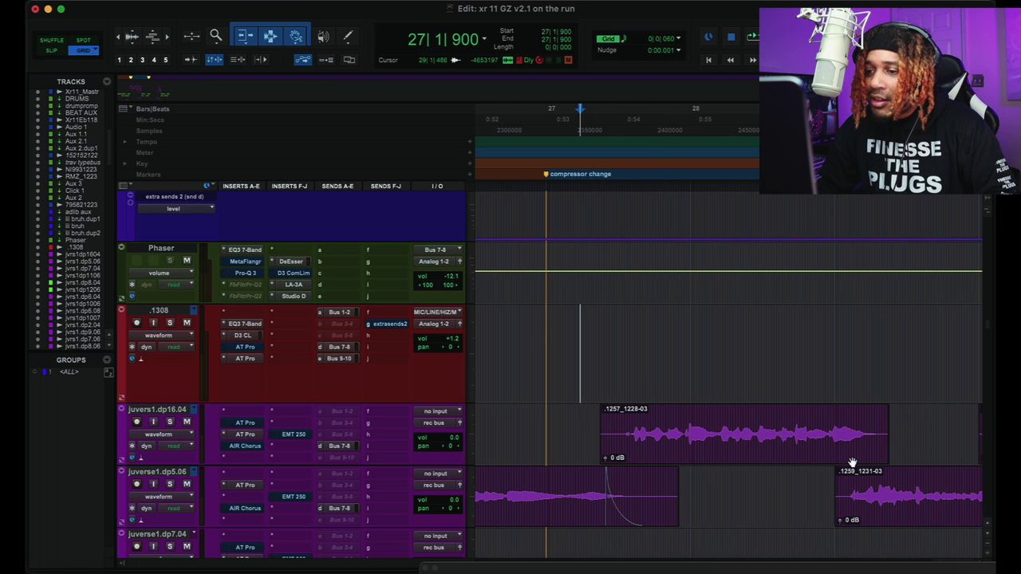
scroll(852, 462, "right", 3)
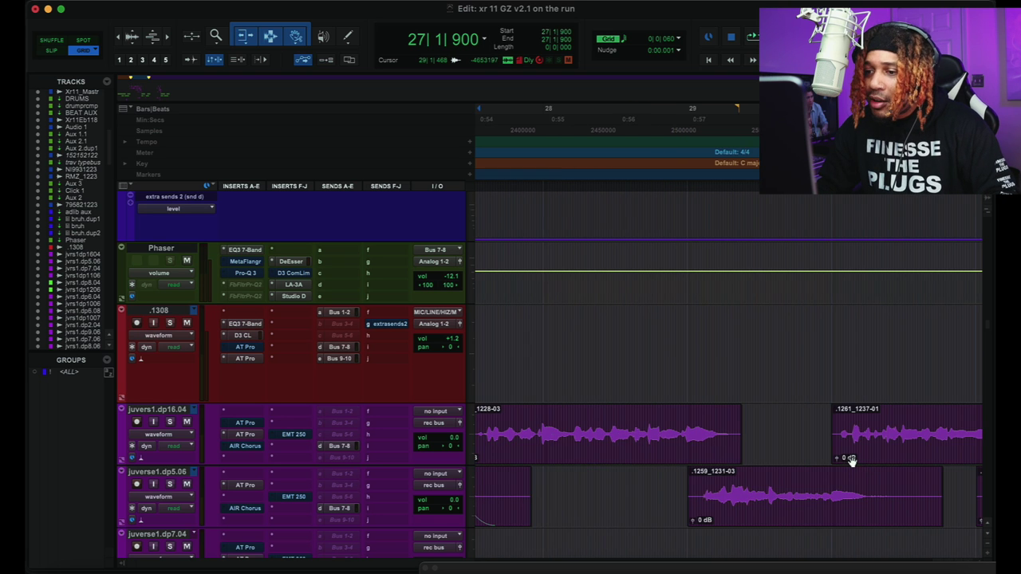
scroll(677, 448, "down", 2)
left_click(719, 447)
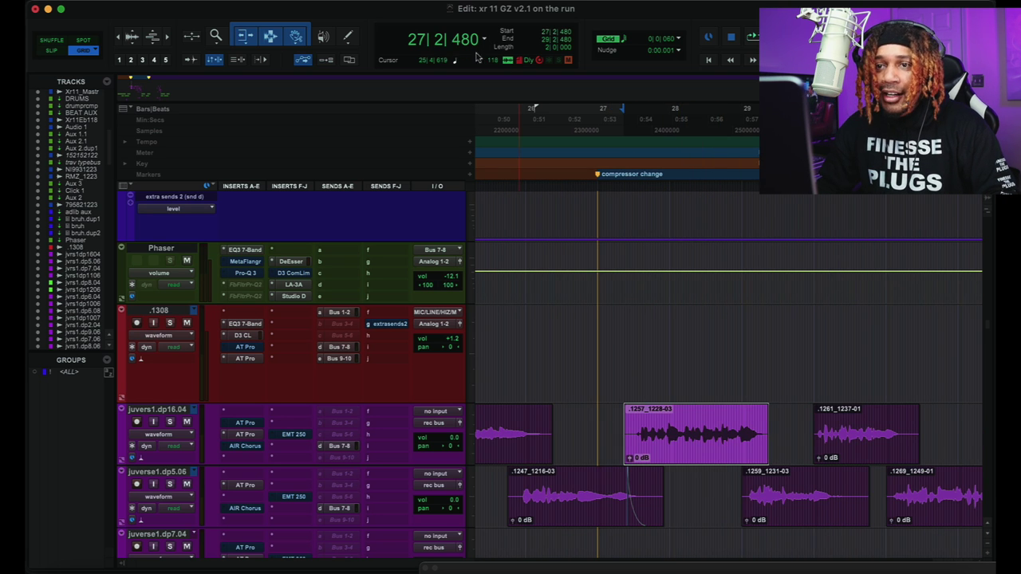
left_click(335, 2)
mouse_move(423, 184)
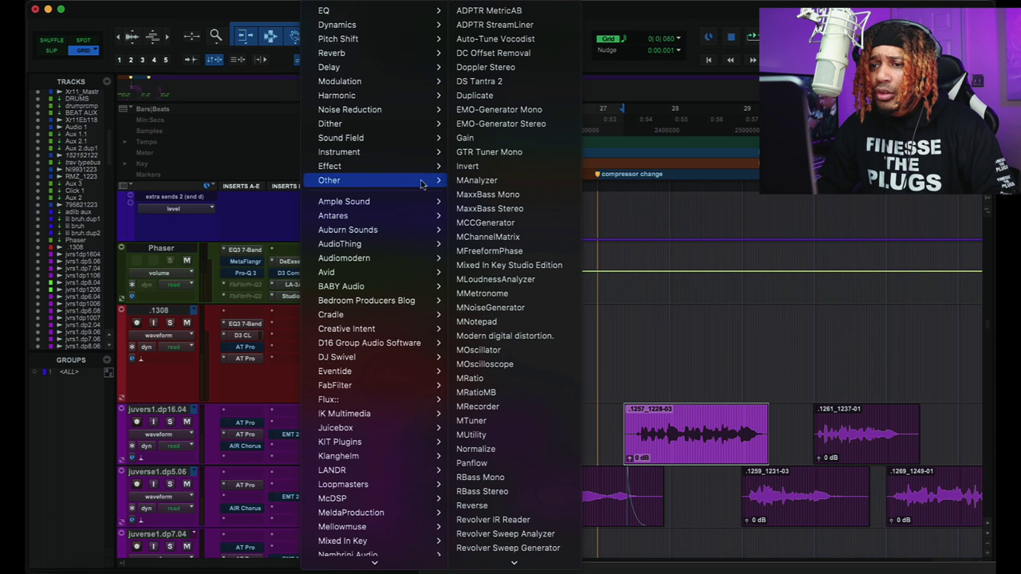
left_click(479, 138)
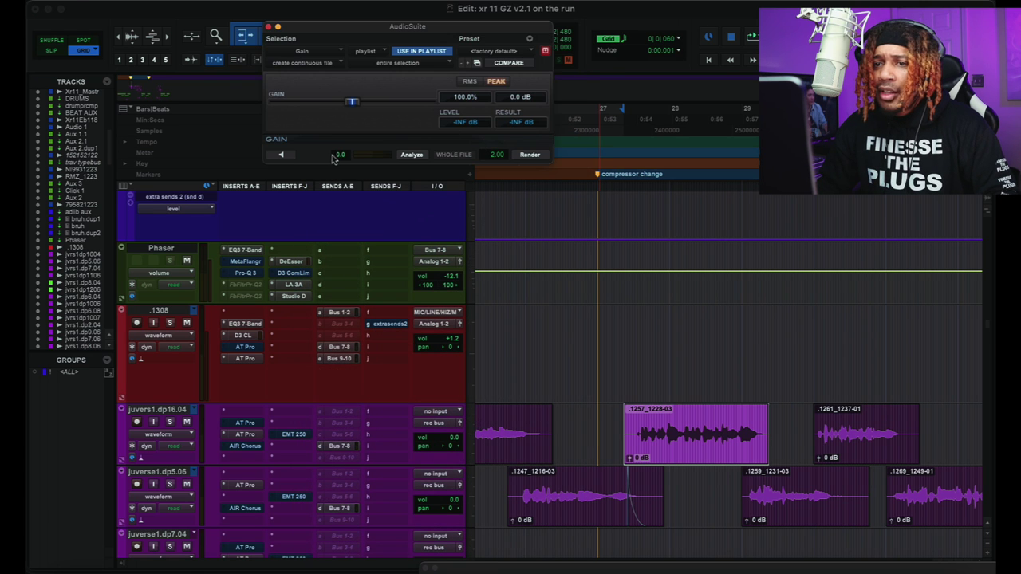
left_click(412, 156)
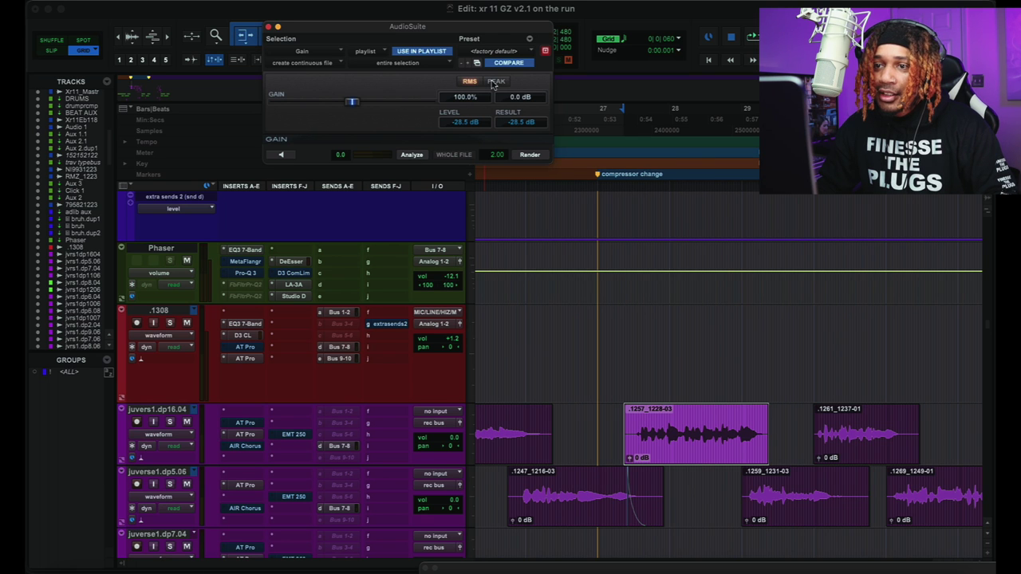
left_click(268, 28)
Play from 29|2|600 and follow the purple verse clips to about bar 38, including the lower purple and green tracks.
left_click(775, 376)
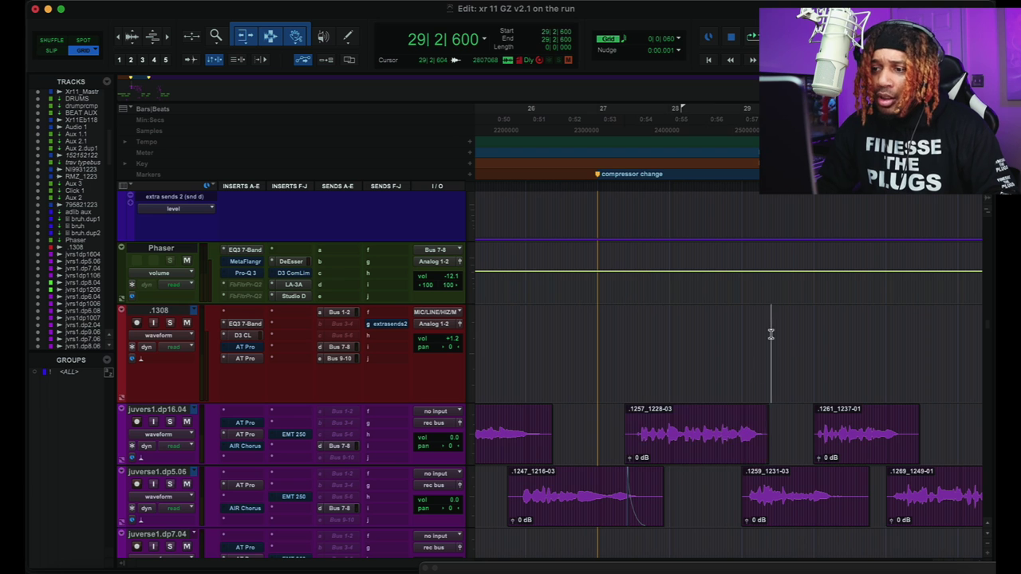
key("space")
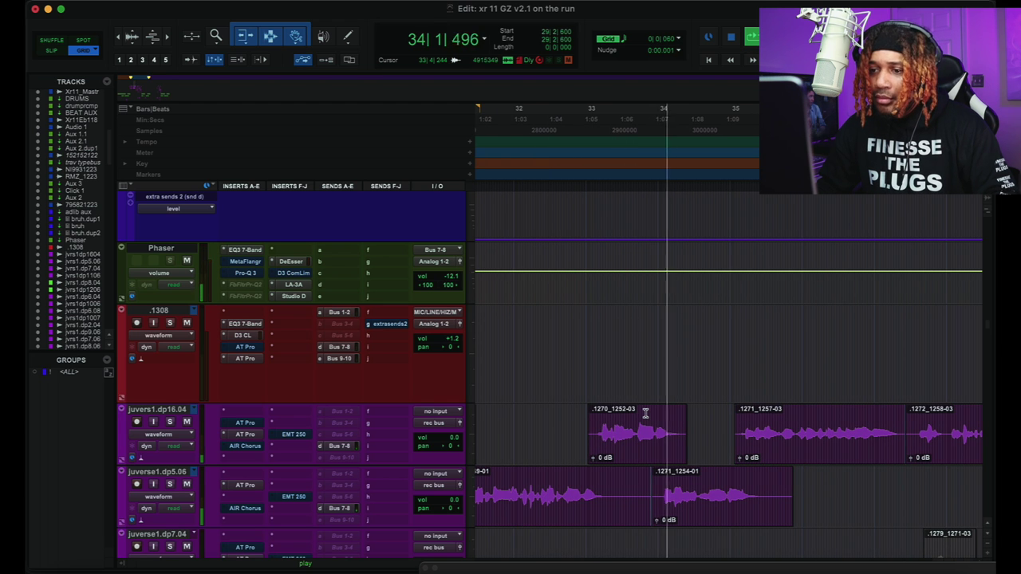
scroll(644, 411, "down", 2)
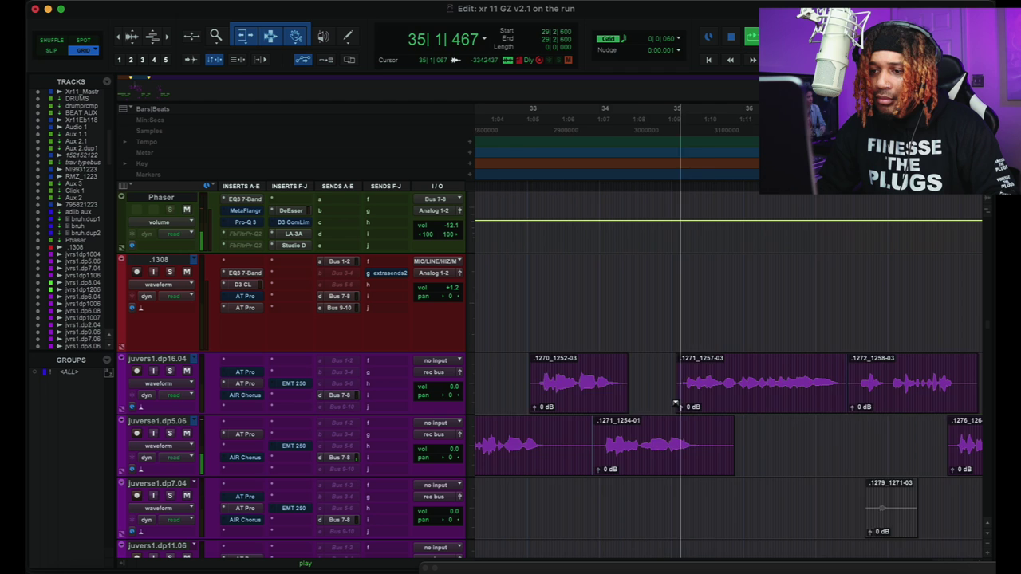
key("r")
scroll(793, 392, "left", 2)
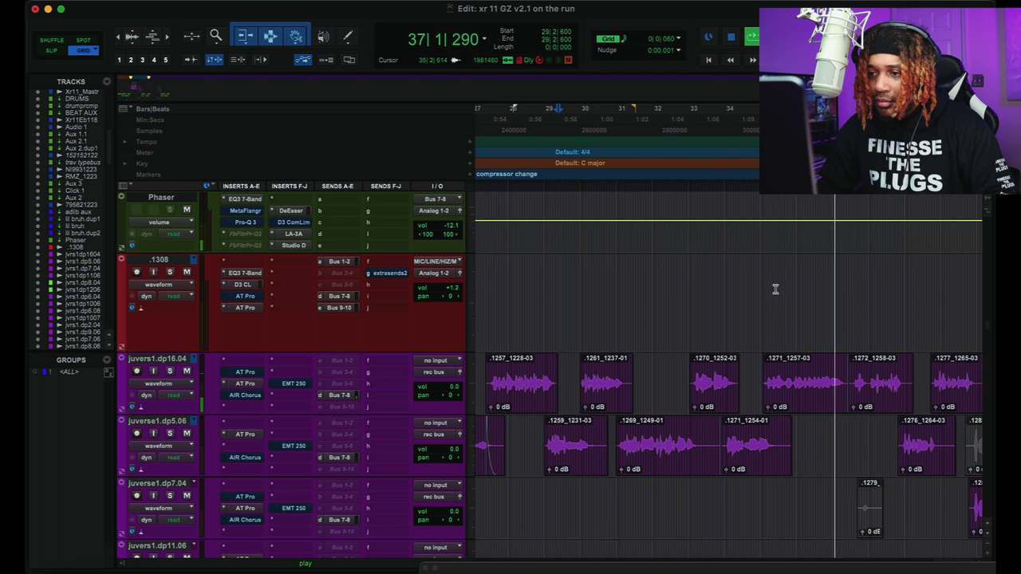
scroll(881, 332, "right", 10)
scroll(814, 338, "down", 5)
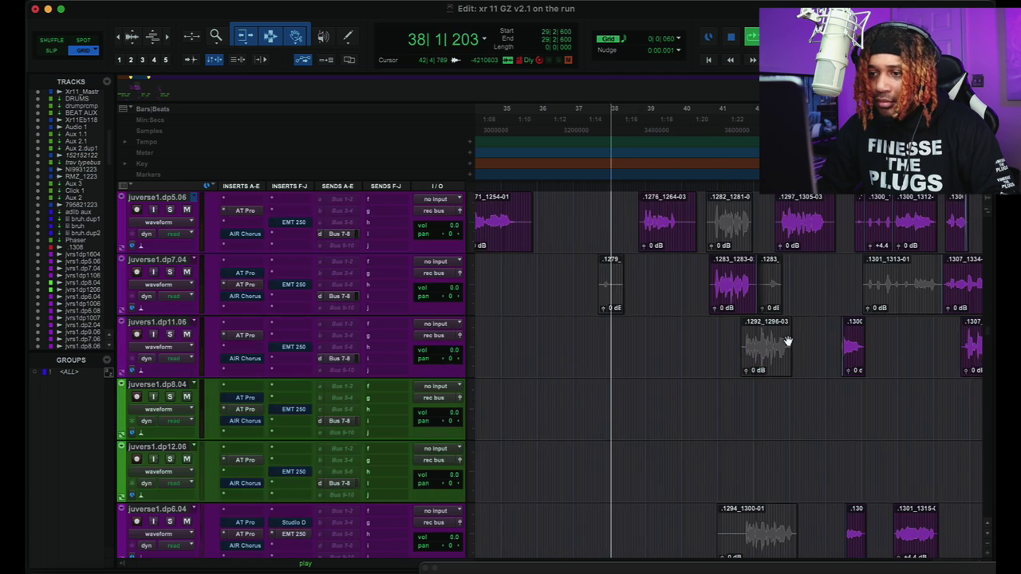
scroll(765, 338, "up", 2)
Restart playback from 29|2|600 and look ahead at the purple clips between about bars 37 and 47.
key("space")
key("space")
key("t")
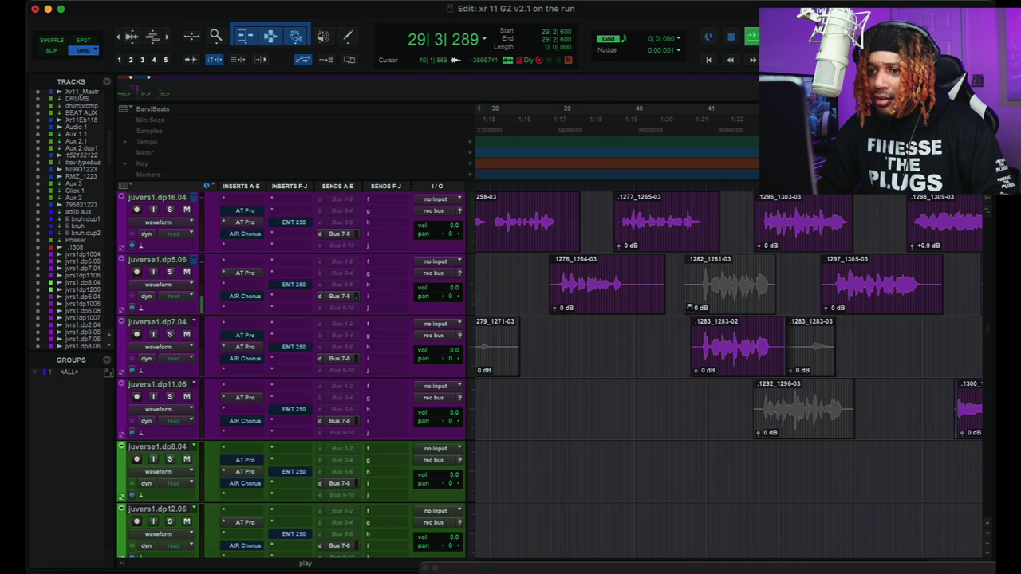
scroll(690, 287, "right", 5)
key("r")
scroll(733, 289, "right", 5)
scroll(895, 298, "left", 5)
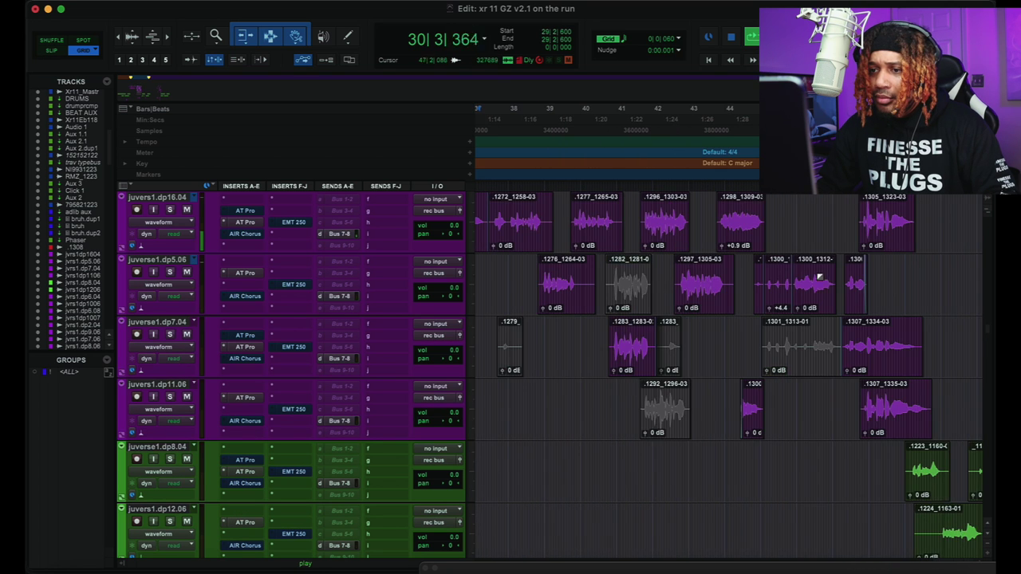
Return to the top purple verse tracks and play from 43|1|600 to about bar 44.
scroll(700, 303, "up", 3)
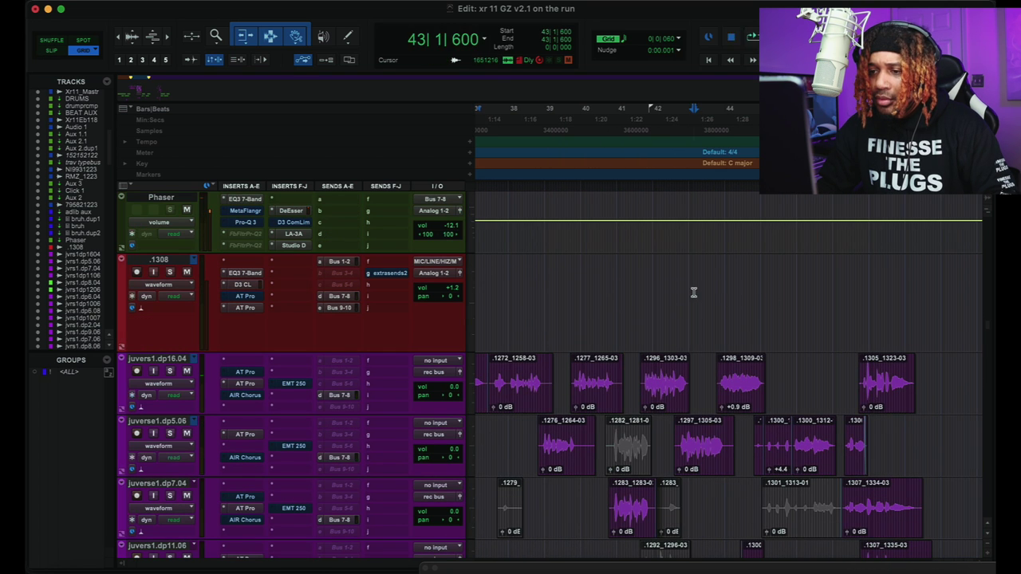
key("space")
scroll(694, 292, "up", 3)
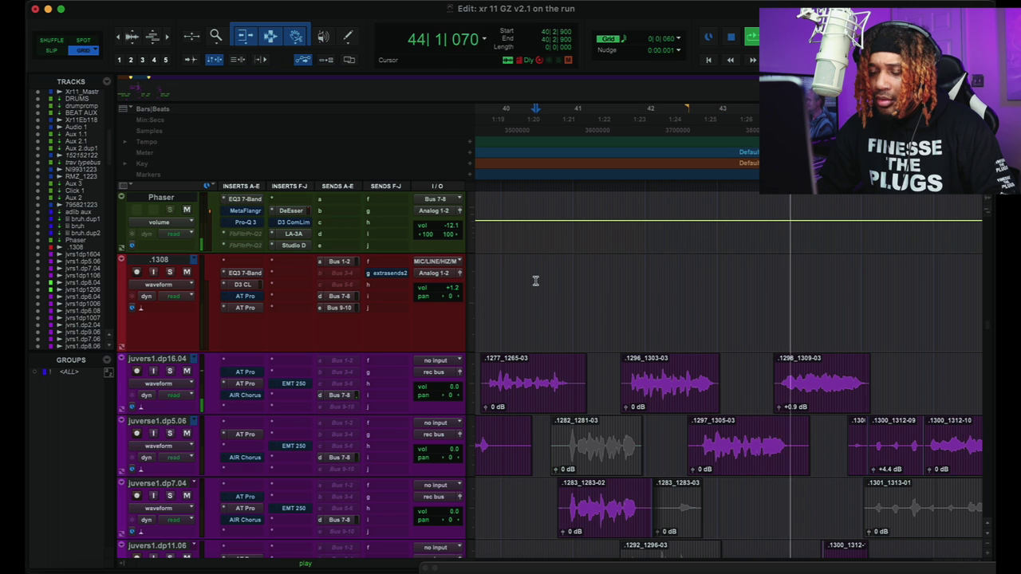
Restart playback from 40|2|900 and follow the clips on the four top purple verse tracks to about bar 44.
scroll(536, 280, "down", 2)
key("space")
key("space")
scroll(563, 288, "down", 2)
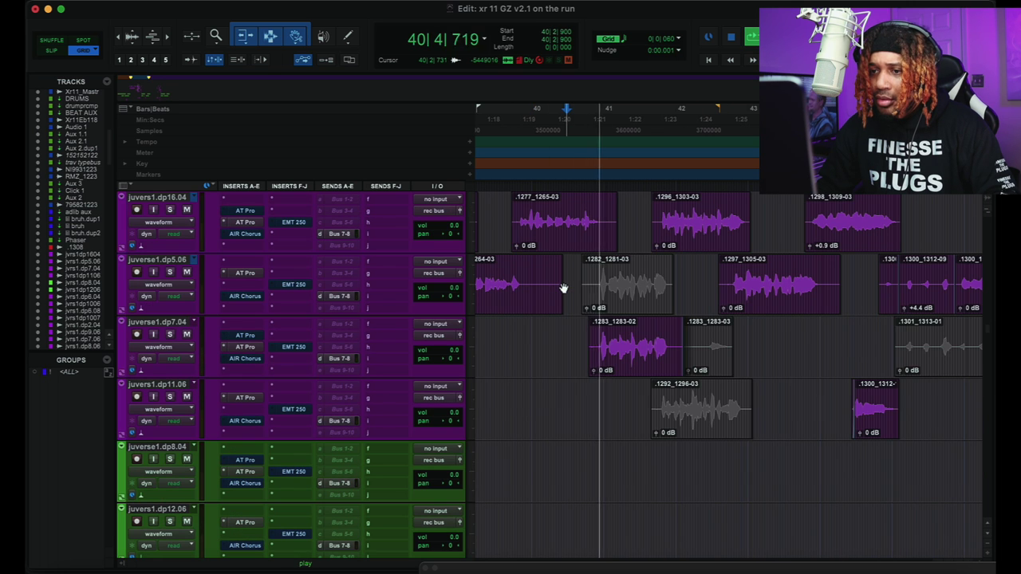
scroll(563, 289, "up", 2)
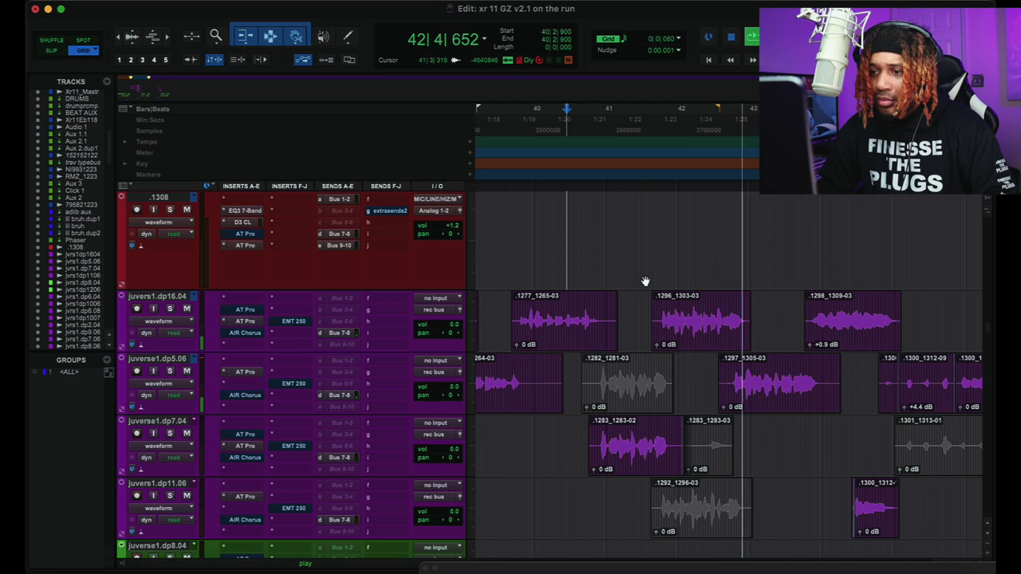
scroll(653, 281, "left", 3)
scroll(652, 281, "right", 2)
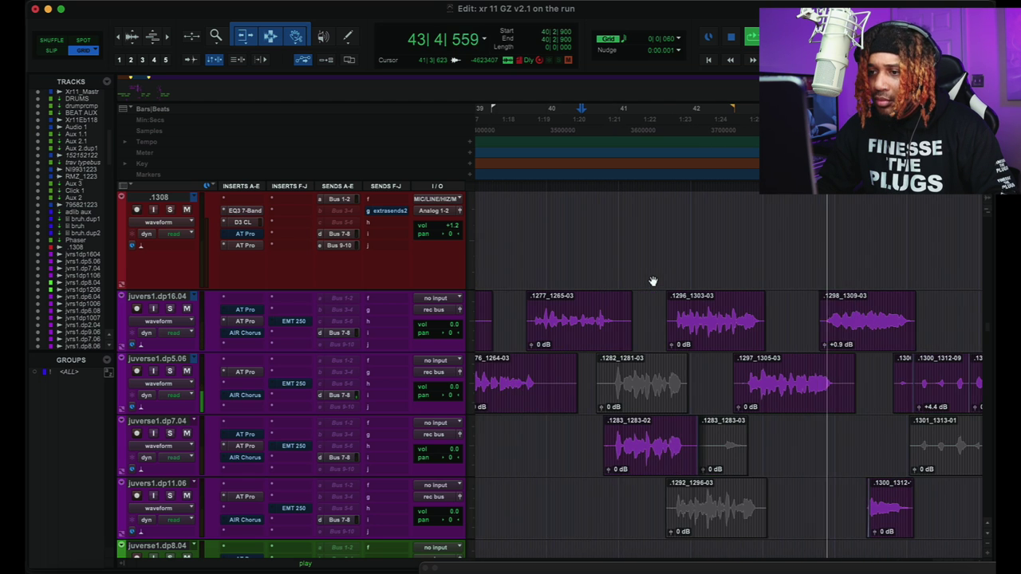
scroll(652, 282, "right", 2)
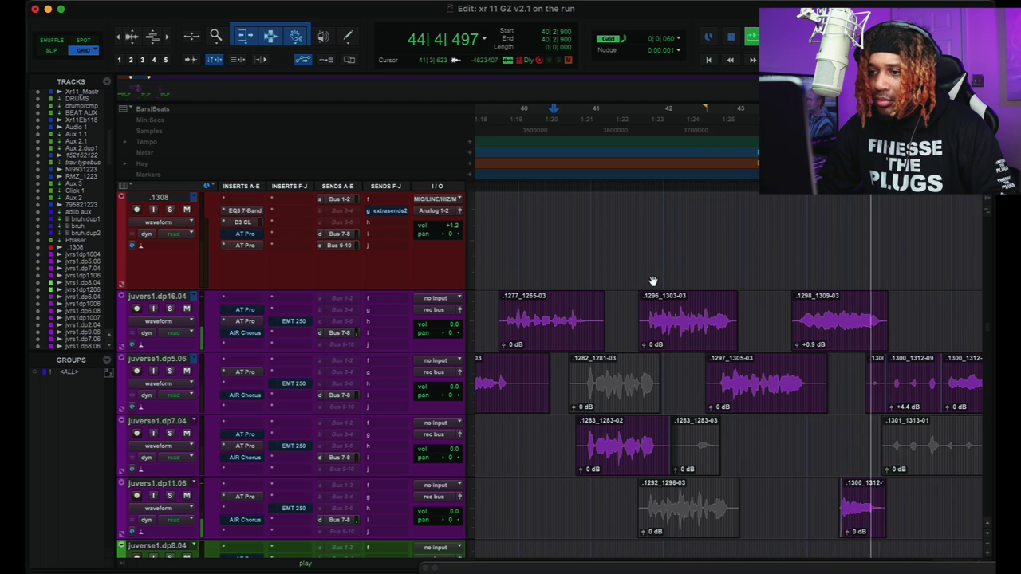
Play from 40|1|180 and follow the .1277_1265-03 clip and its neighbouring purple clips in a closer view.
left_click(524, 227)
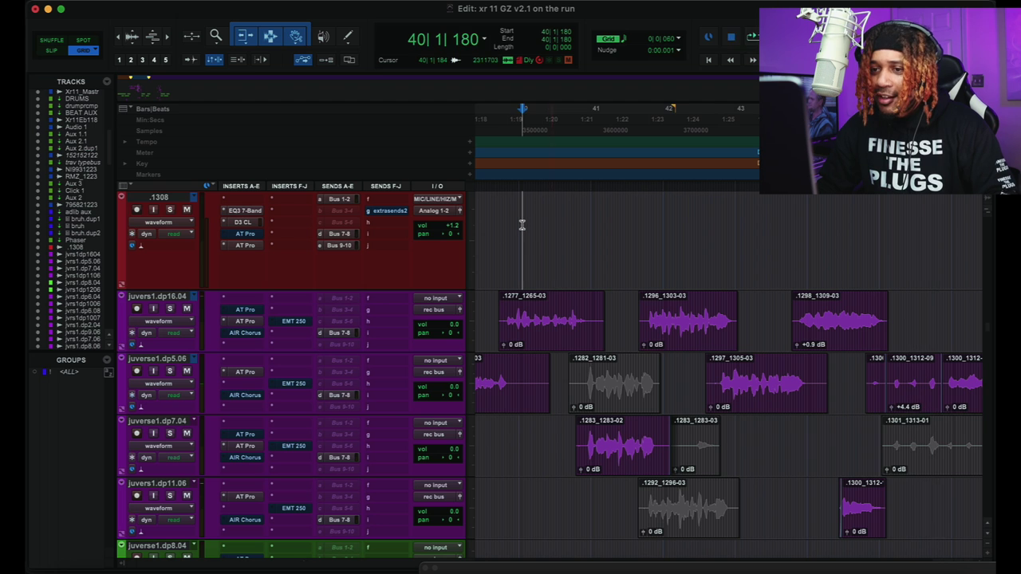
scroll(654, 256, "up", 2)
scroll(678, 275, "right", 3)
scroll(684, 281, "right", 2)
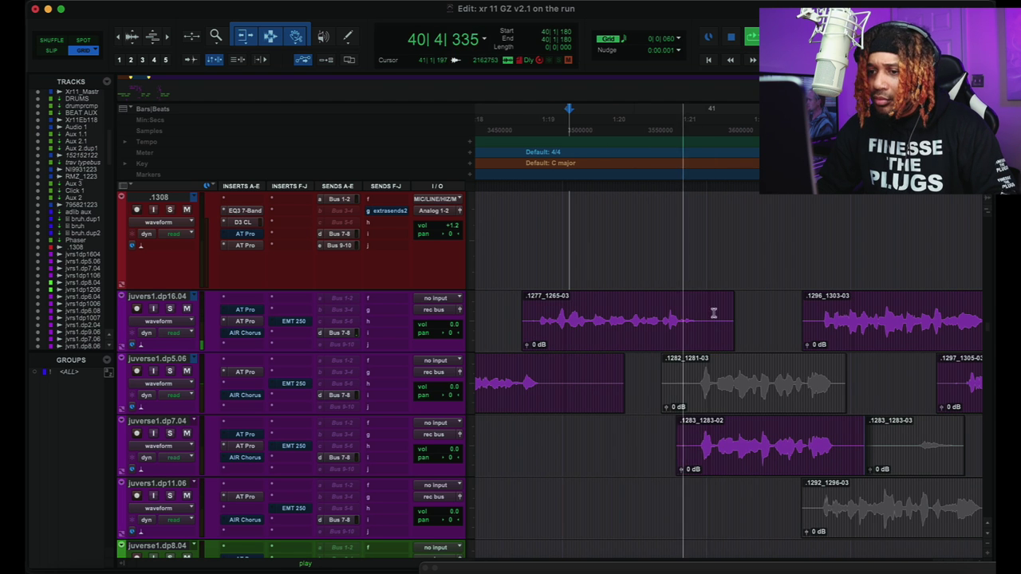
Play the purple verse tracks from 40|2|540 to about bar 44 and stop.
left_click(618, 231)
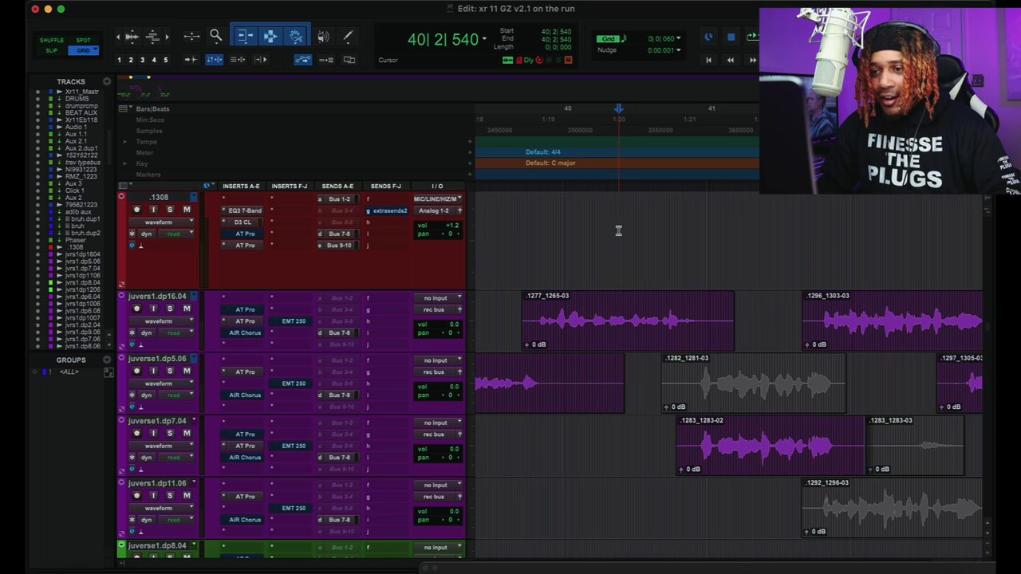
key("space")
key("space")
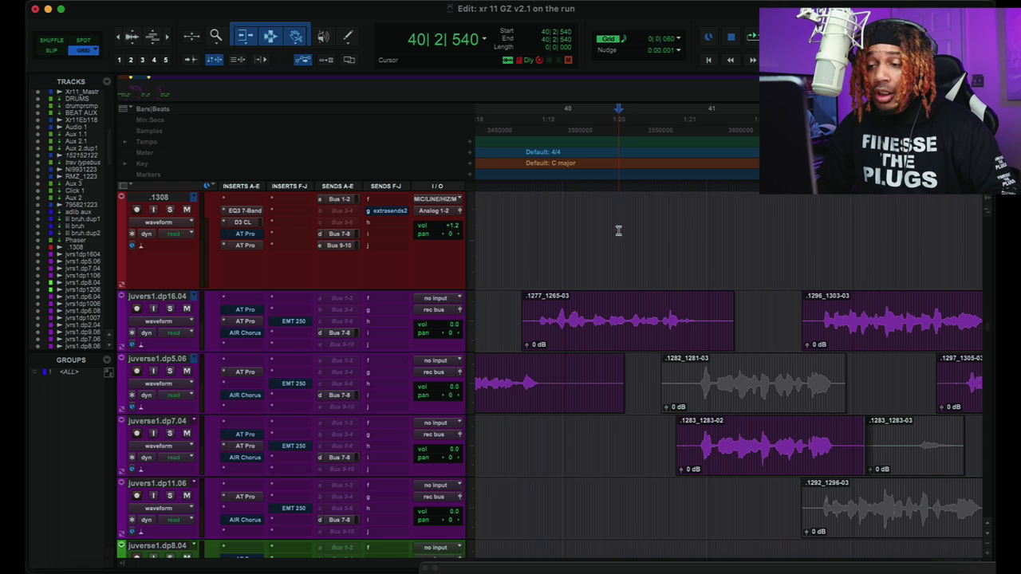
key("space")
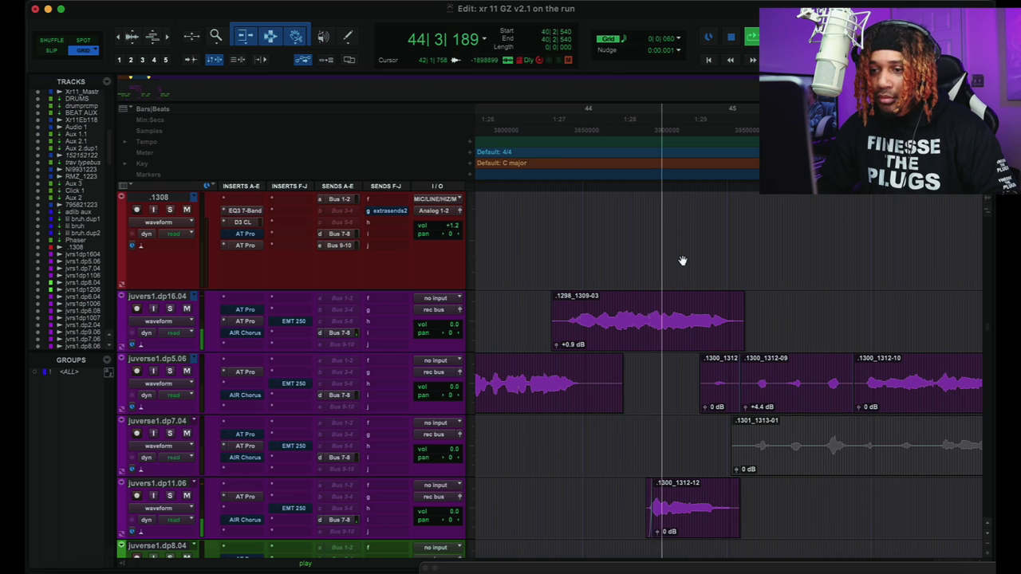
key("space")
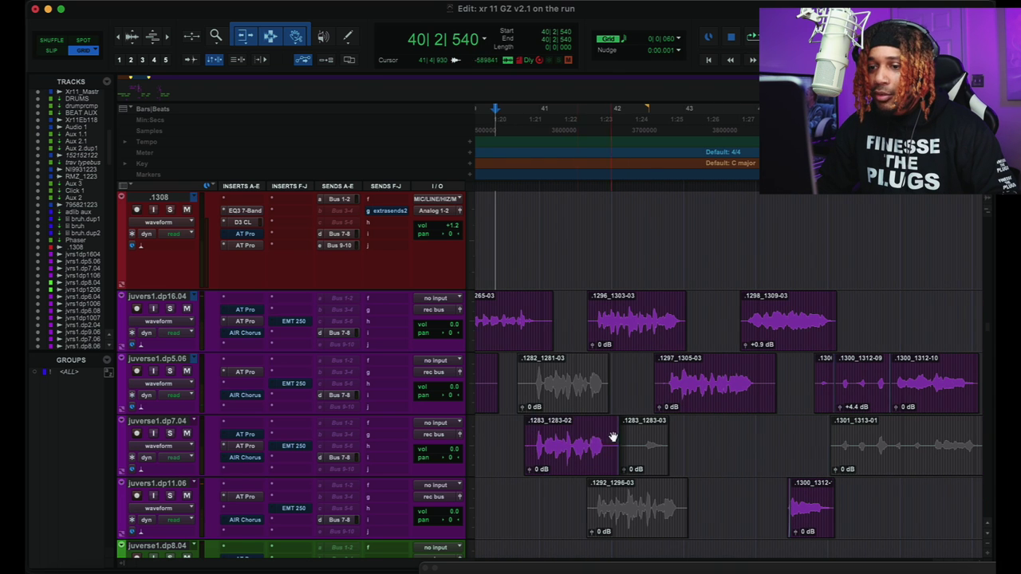
Select the alternating clips .1283_1283-02, .1296_1303-03 and .1297_1305-03 one at a time to point them out, ending on .1298_1309-03.
left_click(570, 464)
left_click(612, 351)
left_click(699, 391)
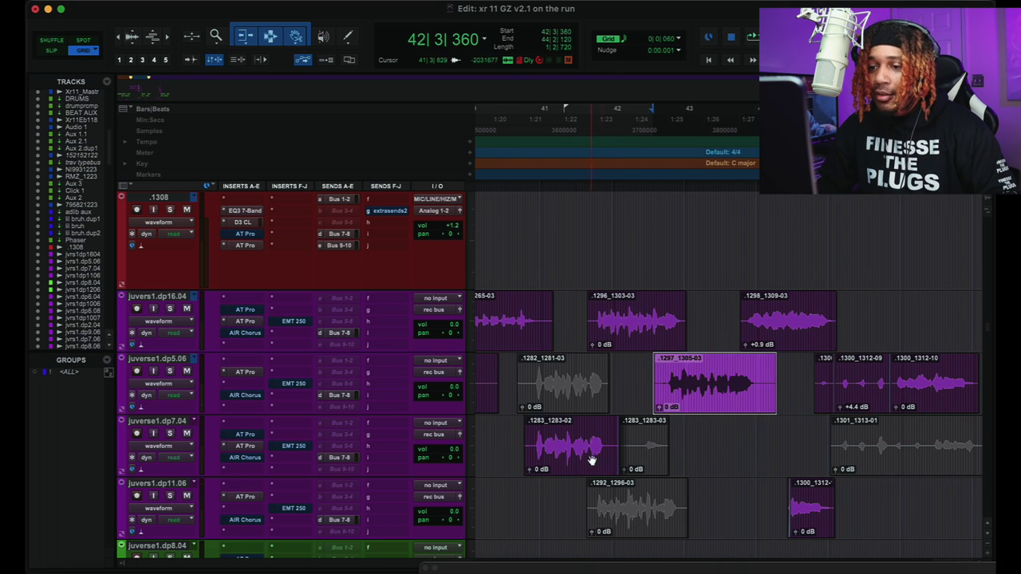
left_click(590, 460)
left_click(618, 348)
left_click(596, 456)
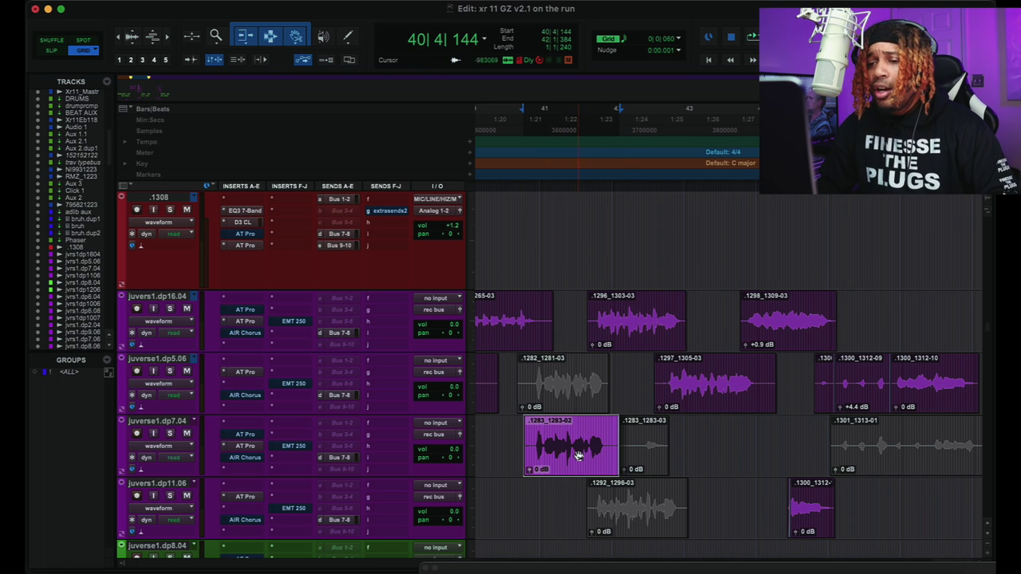
left_click(618, 343)
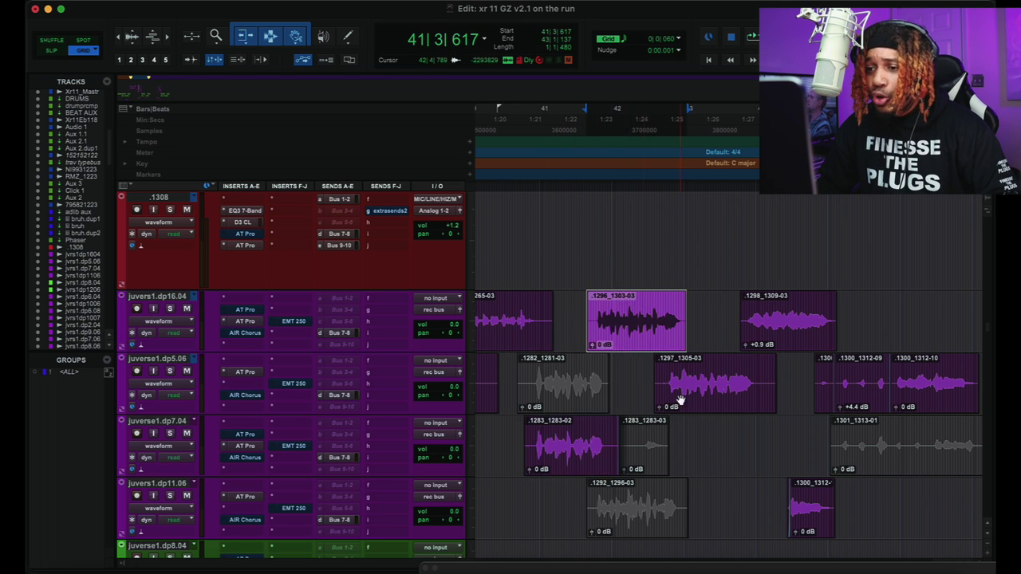
left_click(694, 403)
left_click(774, 338)
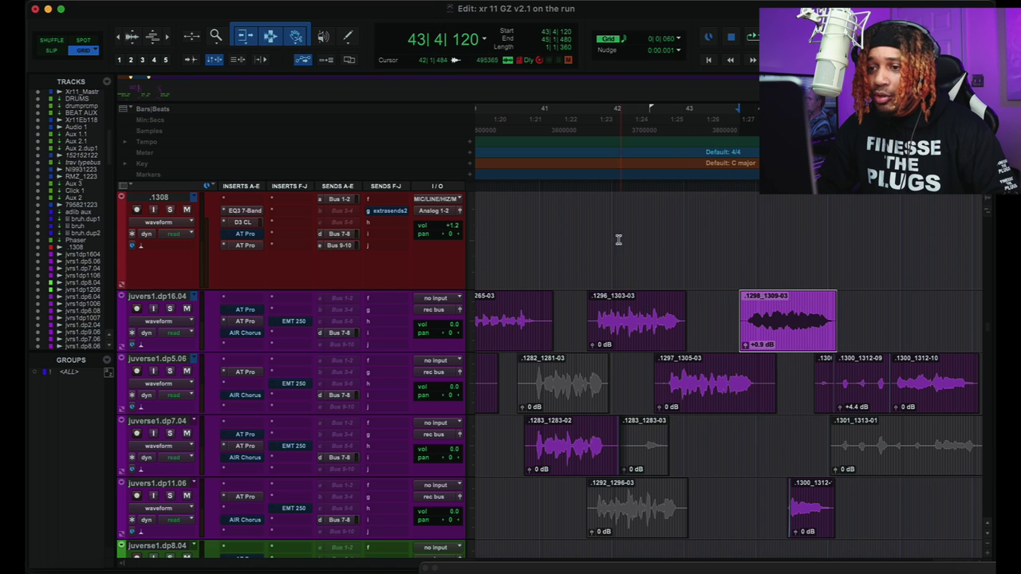
Play from 43|3|300 to about bar 45 and select the .1300_1312-12 clip on juvers1.dp11.06.
left_click(730, 227)
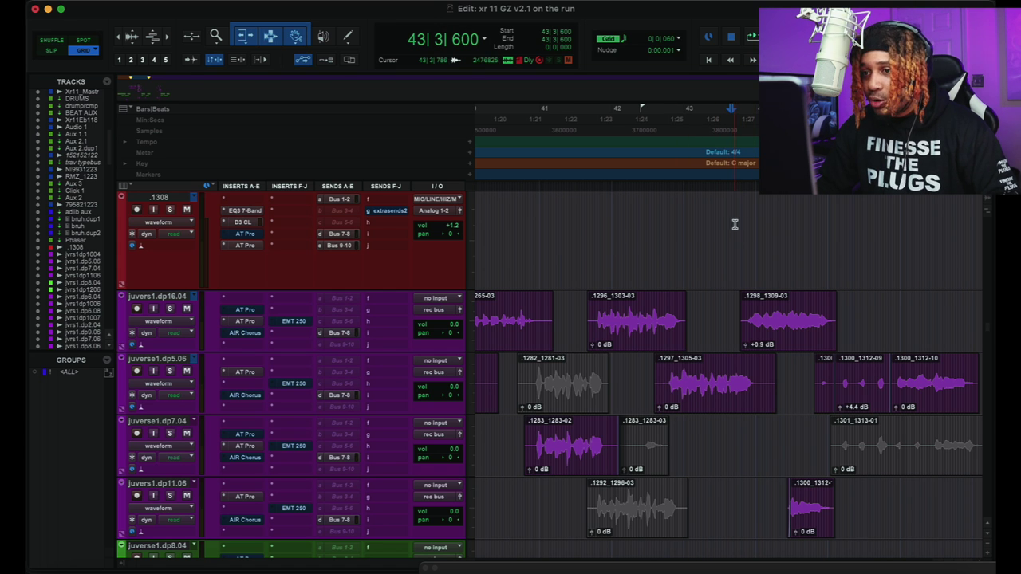
key("space")
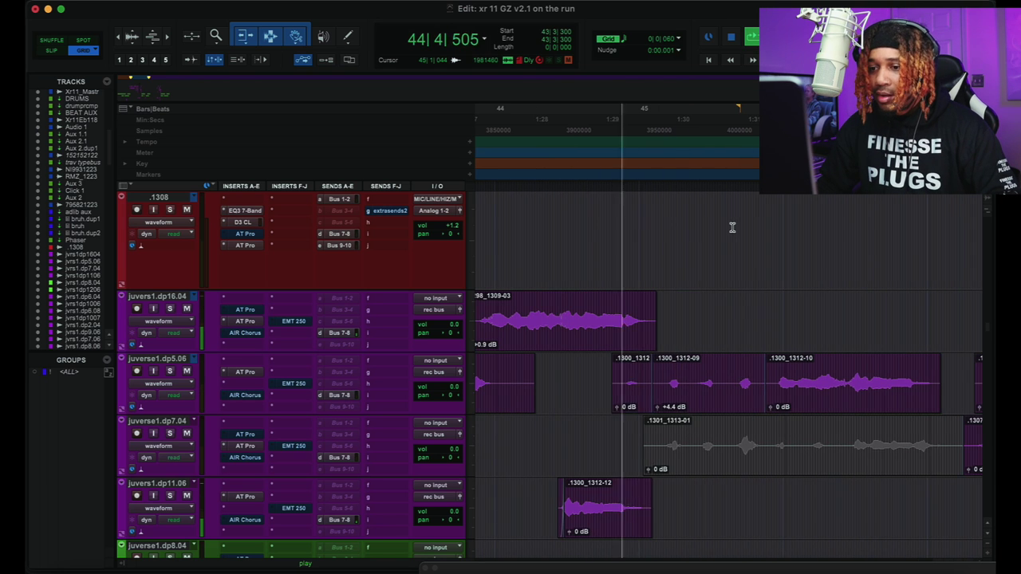
key("space")
scroll(638, 418, "down", 2)
left_click(615, 407)
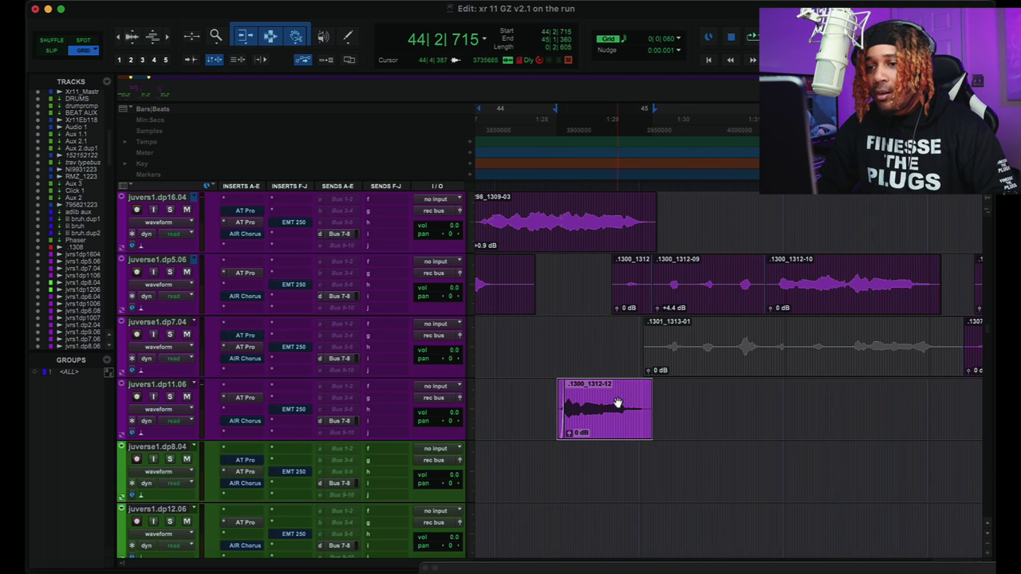
Place the edit cursor at 43|4|720 and look at the lower green and purple verse tracks around bars 44 to 46.
scroll(549, 357, "up", 3)
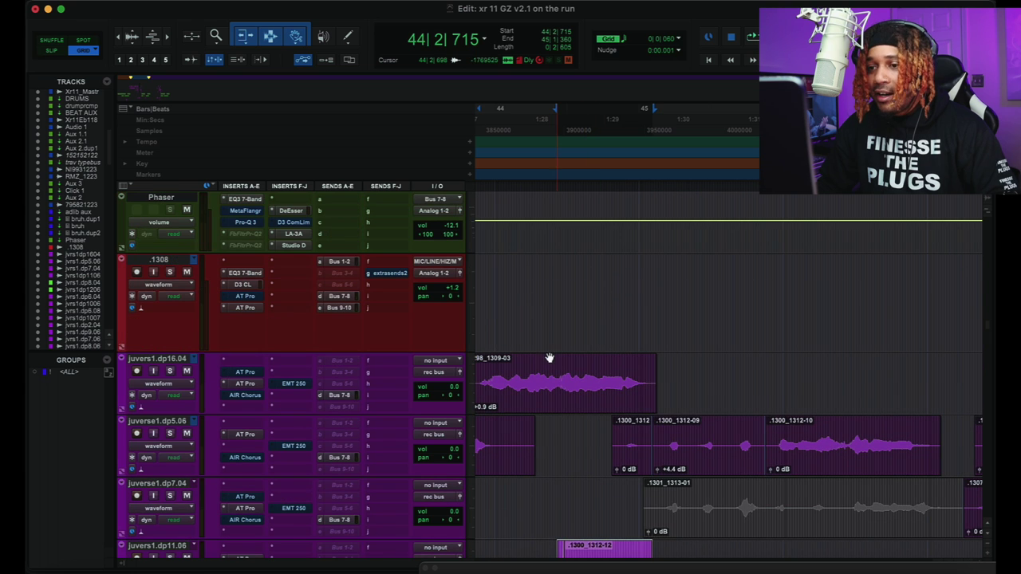
left_click(485, 288)
scroll(592, 372, "down", 3)
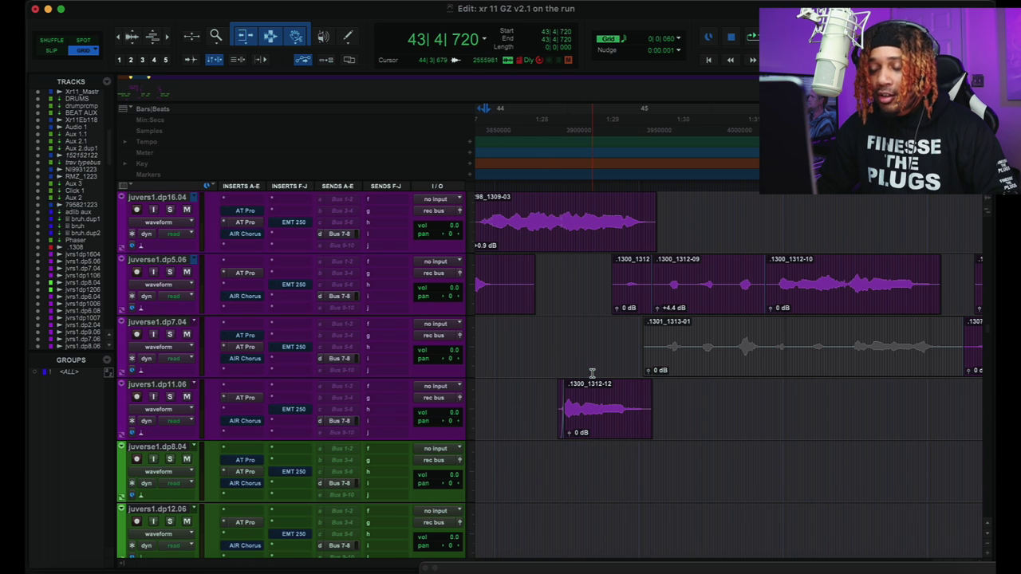
scroll(592, 372, "down", 2)
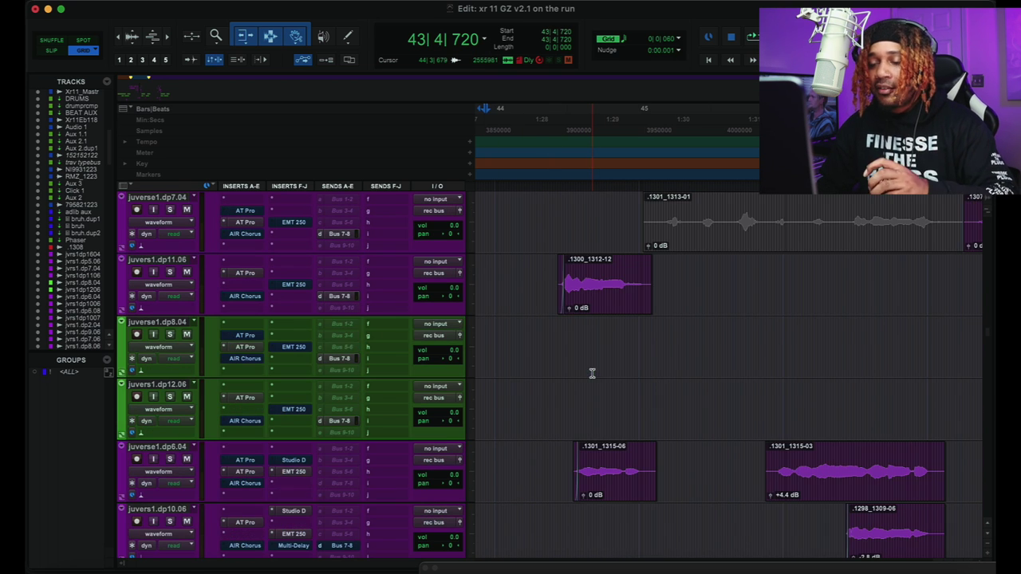
Play the verse from 43|4|420 to about bar 54, following the alternating purple and green clips, and stop.
scroll(610, 369, "up", 3)
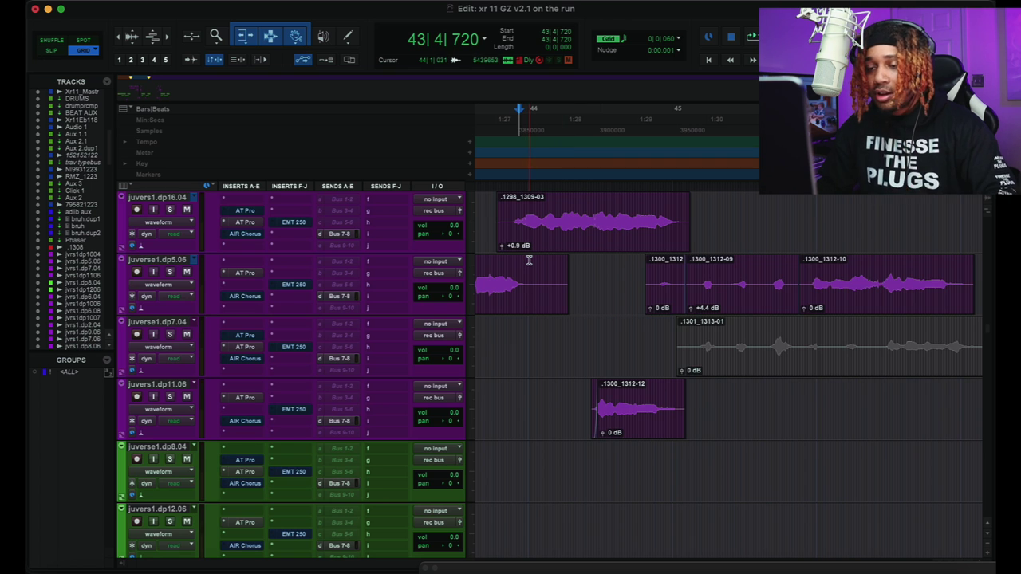
scroll(526, 260, "up", 1)
key("space")
key("t")
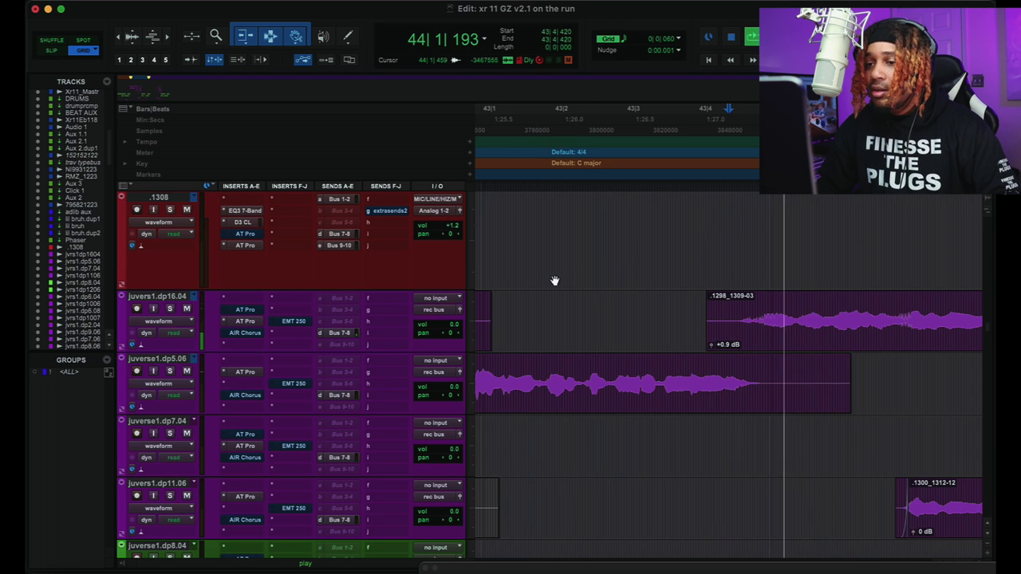
scroll(624, 283, "right", 2)
scroll(624, 283, "down", 4)
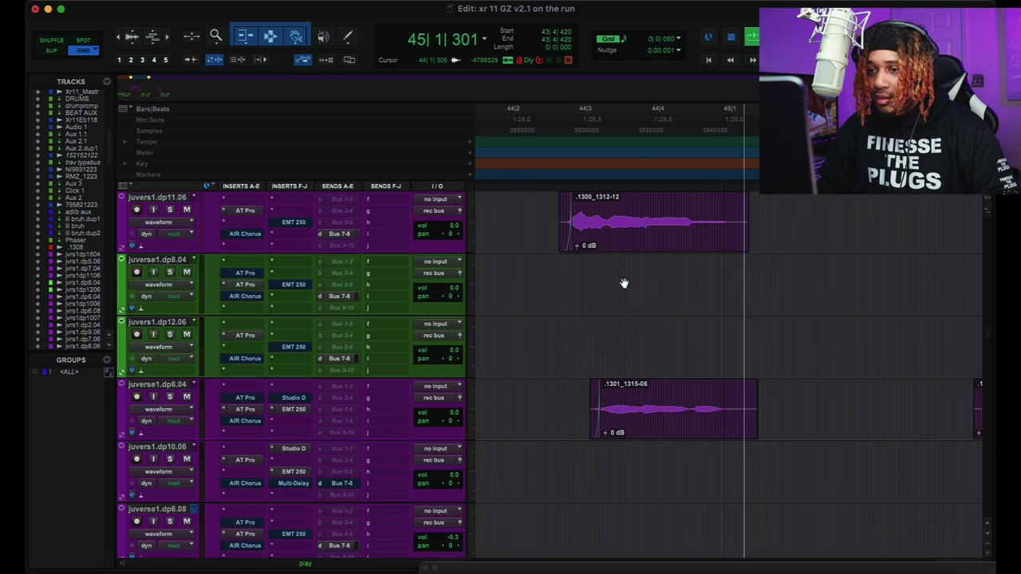
scroll(624, 280, "up", 1)
scroll(623, 280, "up", 1)
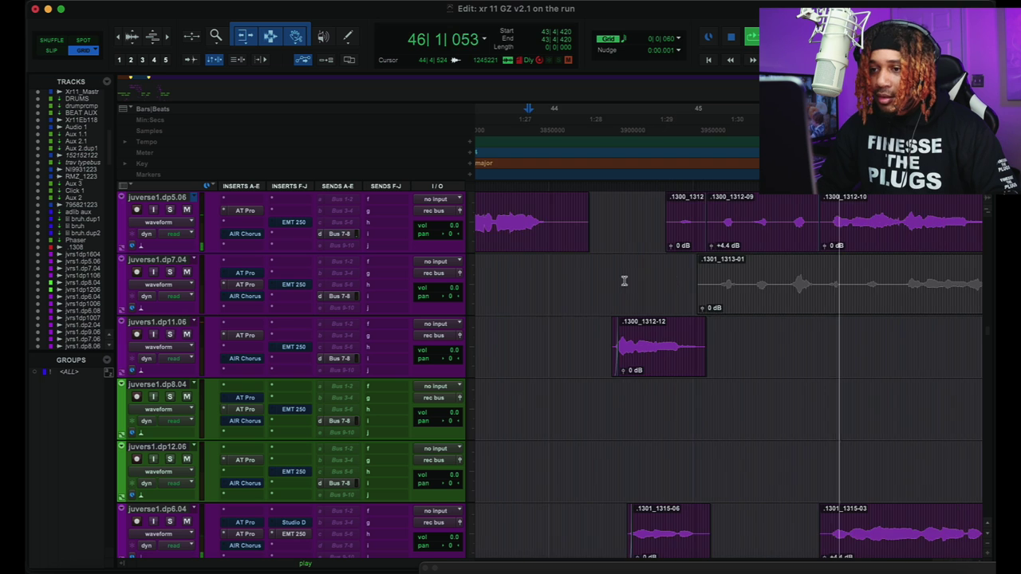
scroll(635, 282, "right", 3)
key("r")
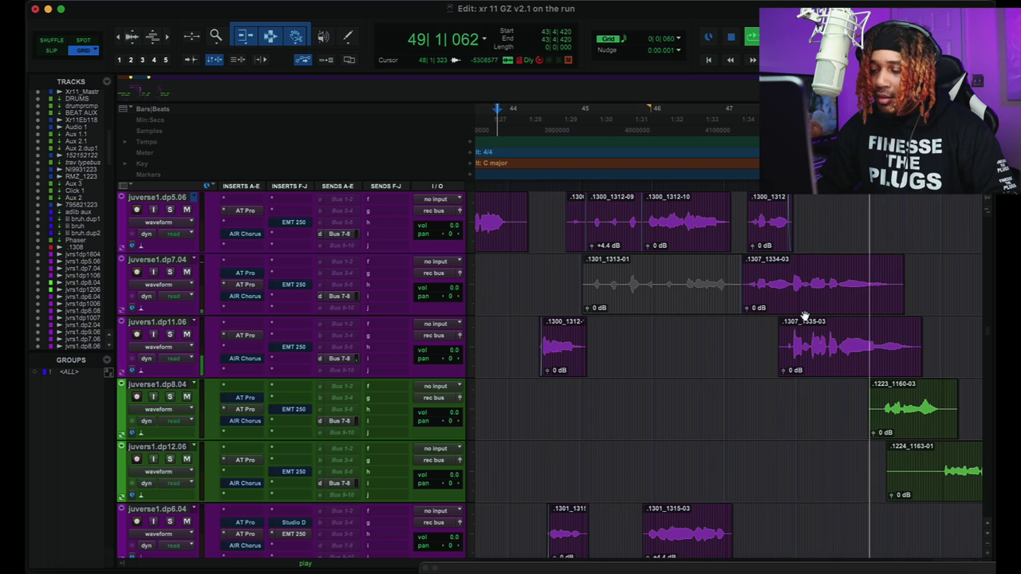
key("r")
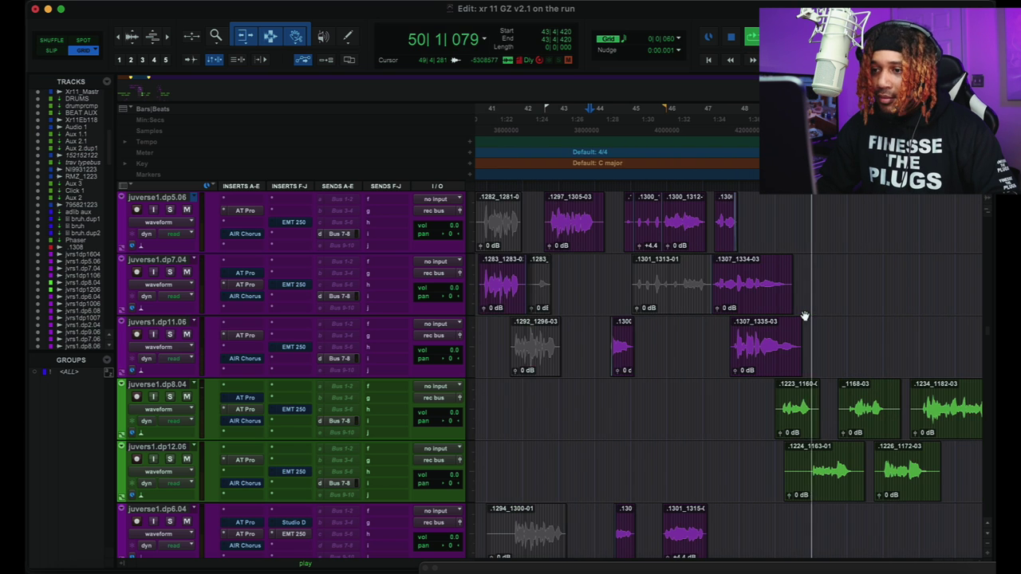
key("r")
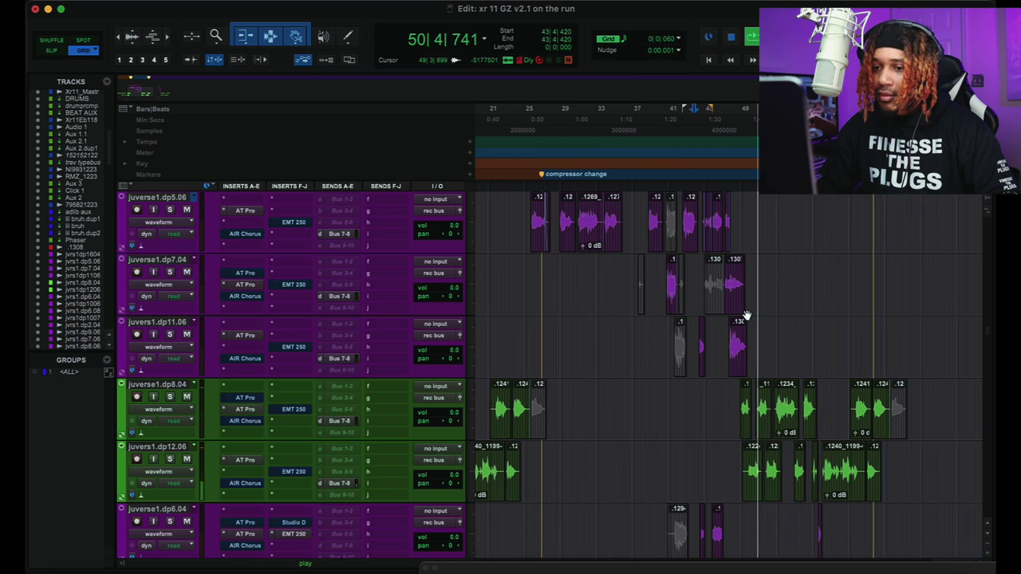
scroll(747, 315, "left", 2)
scroll(746, 315, "up", 2)
scroll(747, 315, "down", 3)
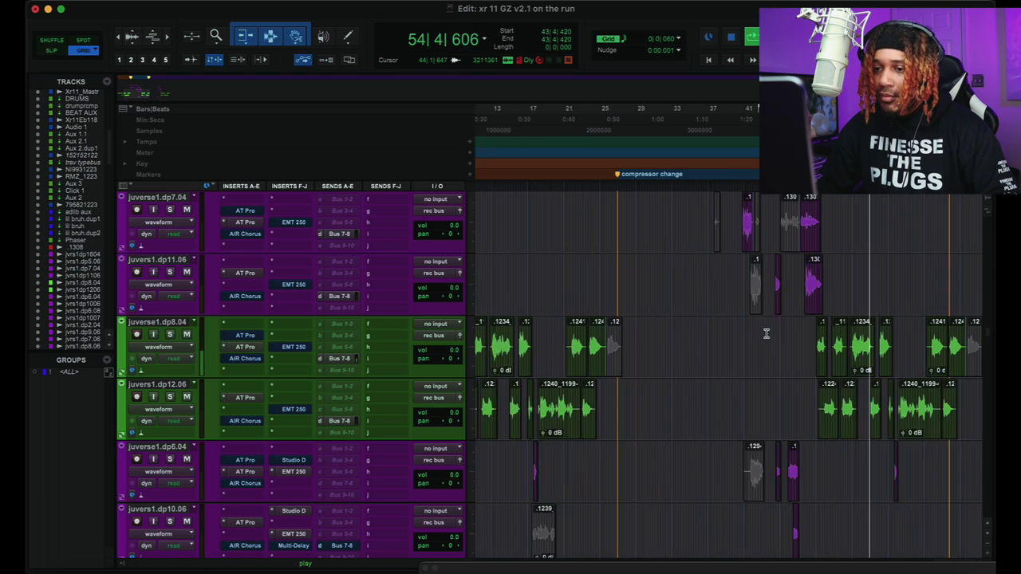
key("space")
Examine the purple and green verse tracks across the early bars and place the edit cursor at 9|2|900.
scroll(767, 334, "up", 4)
scroll(767, 333, "down", 8)
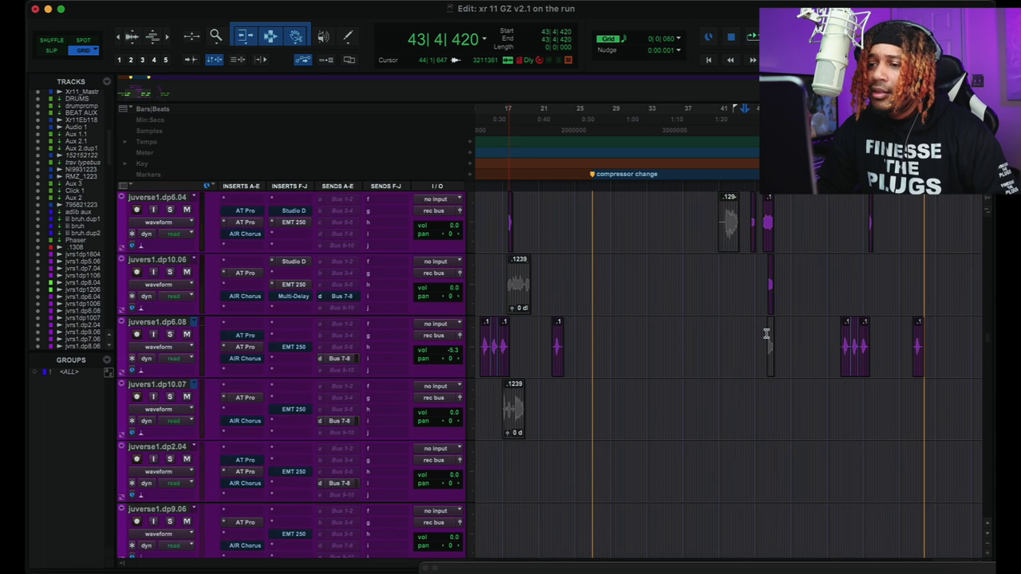
scroll(766, 333, "up", 6)
scroll(765, 333, "down", 1)
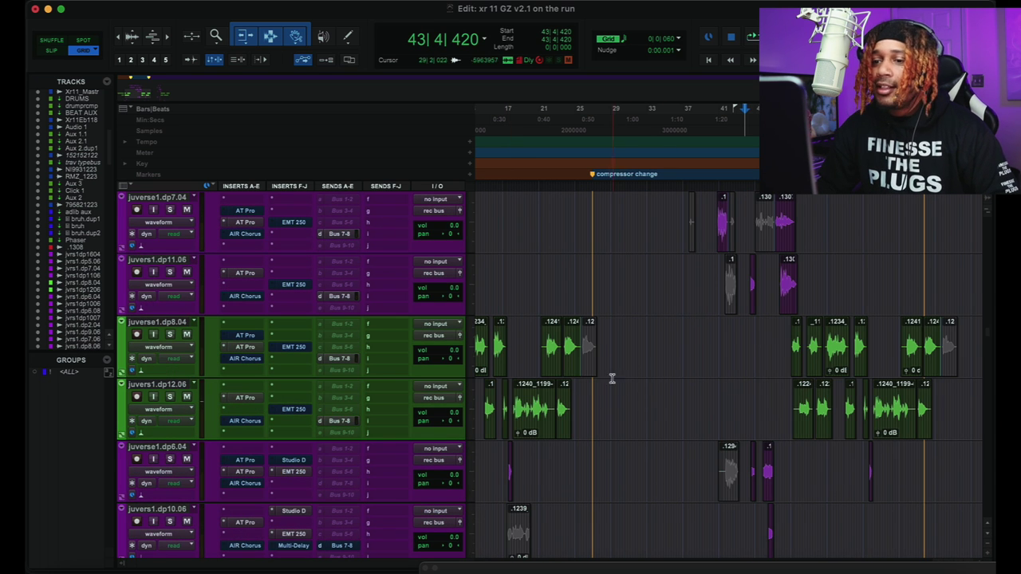
scroll(629, 384, "left", 5)
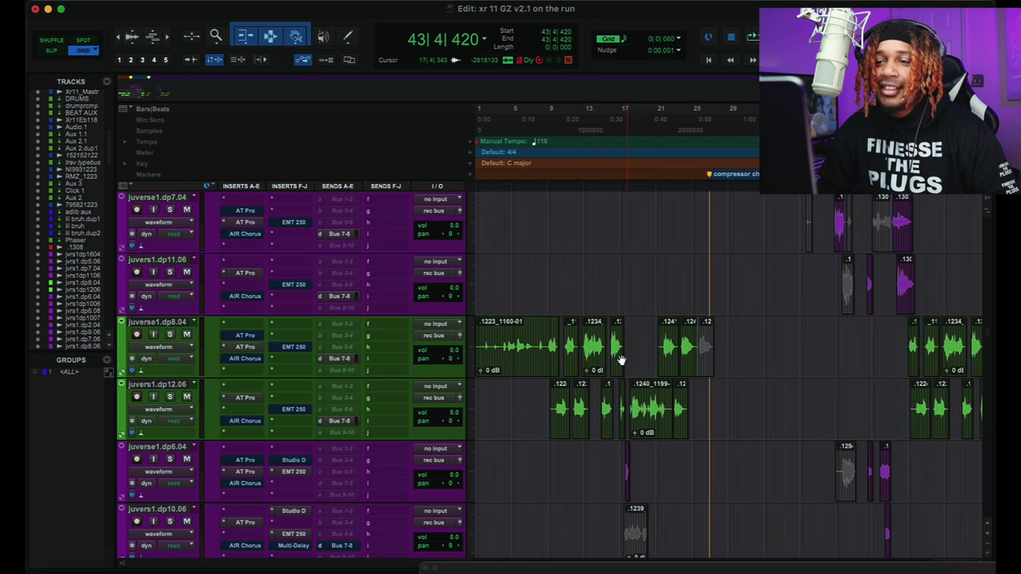
left_click(550, 271)
scroll(690, 273, "up", 5)
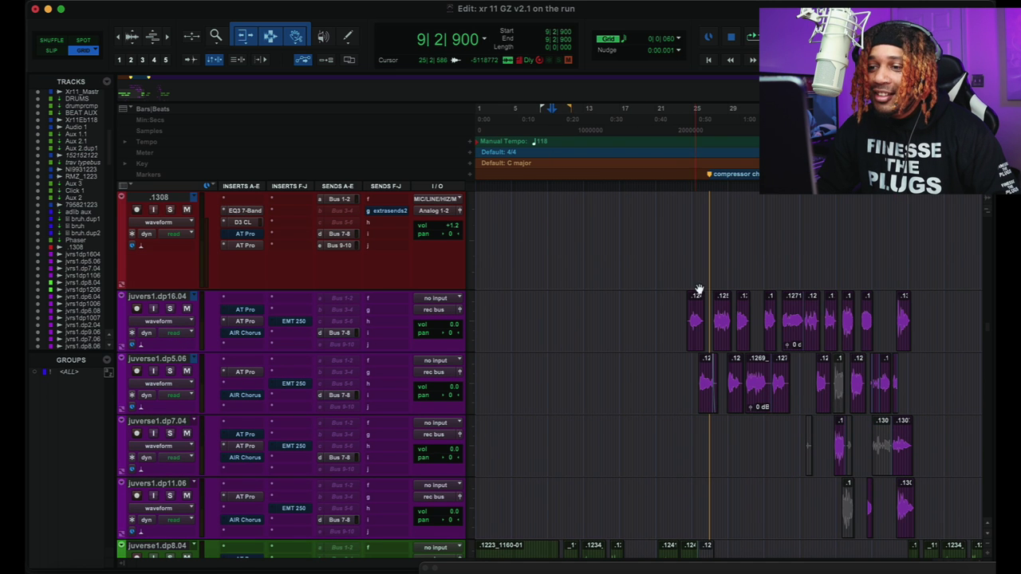
Look over the repeated purple and green verse clips further along the arrangement, out to about bar 93.
scroll(774, 292, "right", 10)
scroll(778, 298, "down", 5)
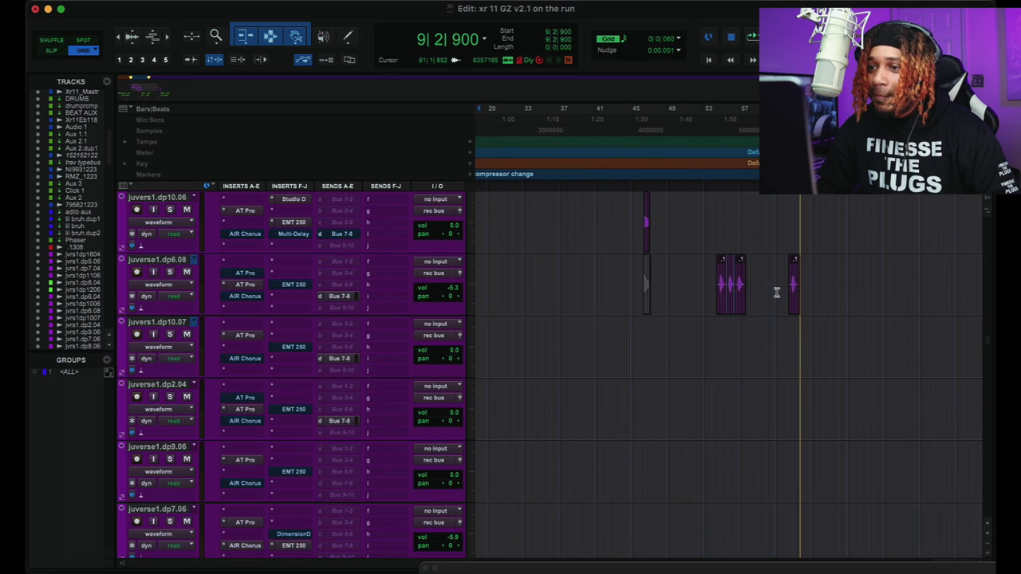
scroll(778, 298, "up", 5)
scroll(777, 297, "right", 5)
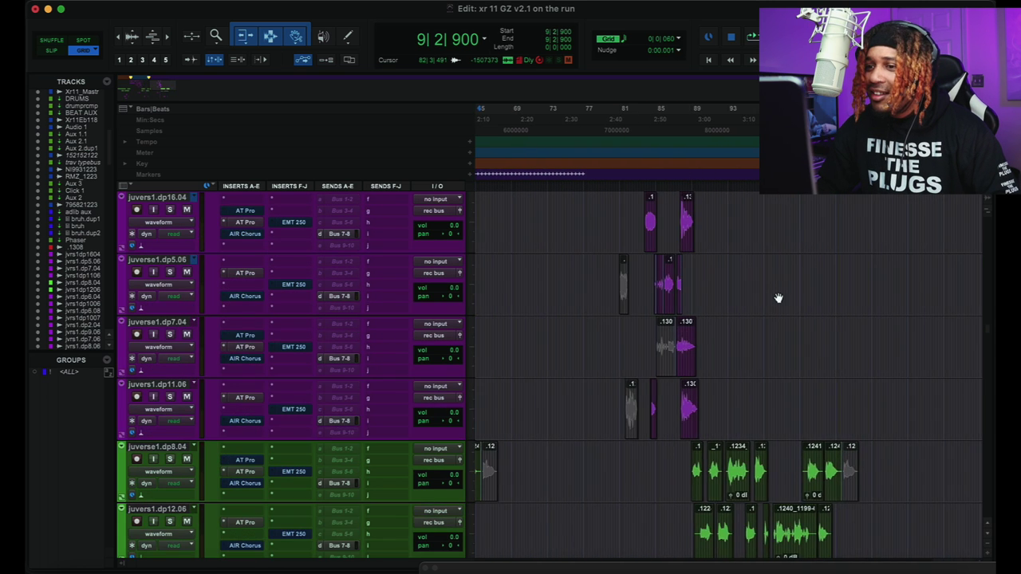
scroll(778, 298, "down", 8)
scroll(773, 295, "left", 5)
scroll(772, 294, "up", 4)
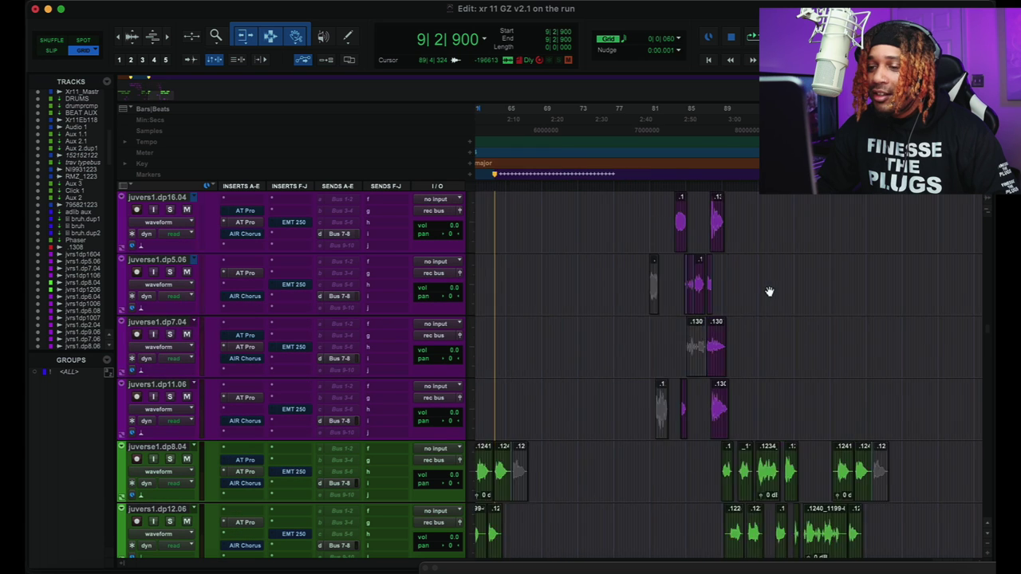
scroll(769, 292, "left", 6)
scroll(769, 292, "left", 2)
Play from 24|1|720 on the verse tracks to about bar 25 and stop.
left_click(581, 337)
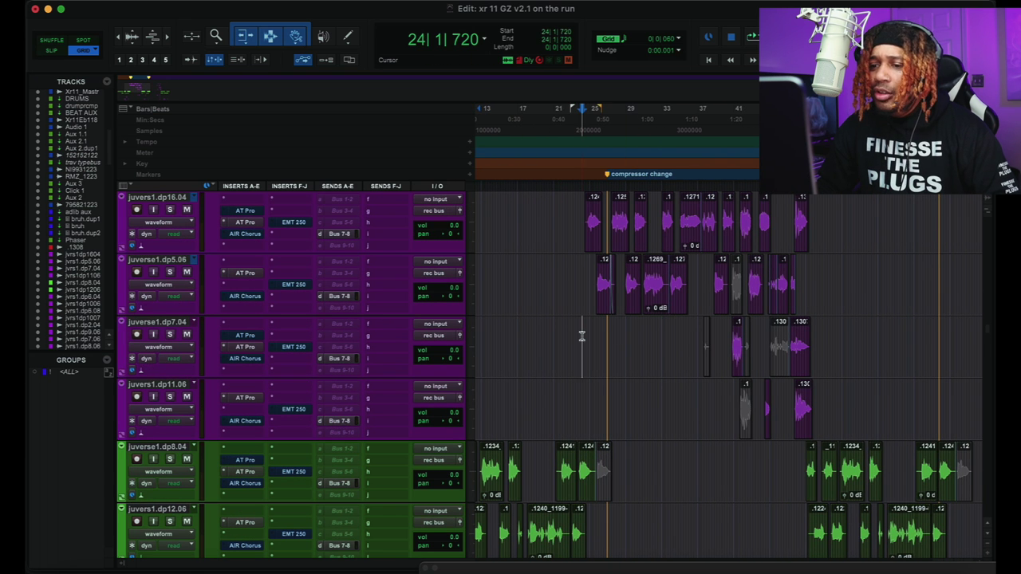
key("space")
key("t")
key("t")
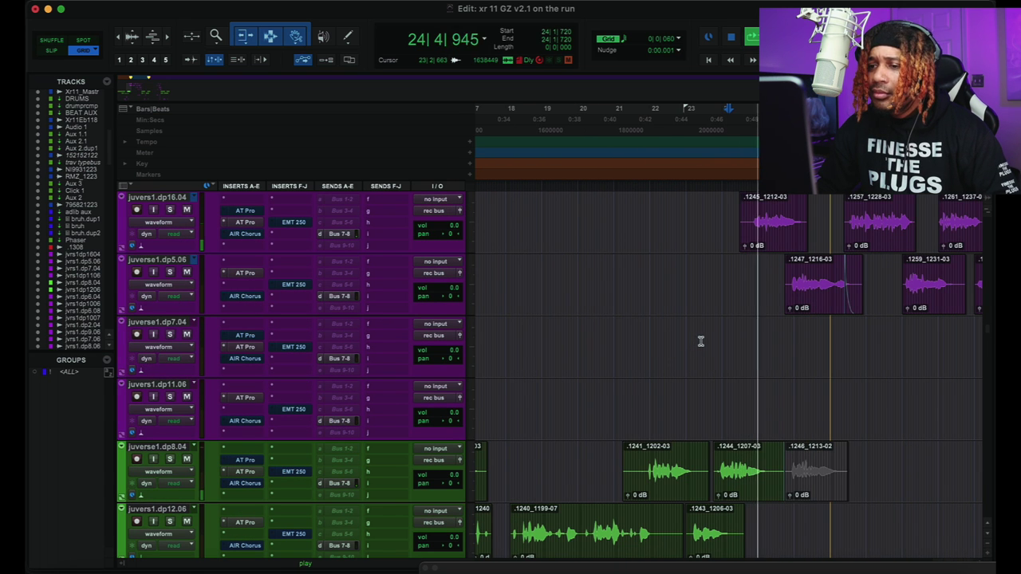
scroll(718, 341, "down", 4)
scroll(828, 365, "right", 3)
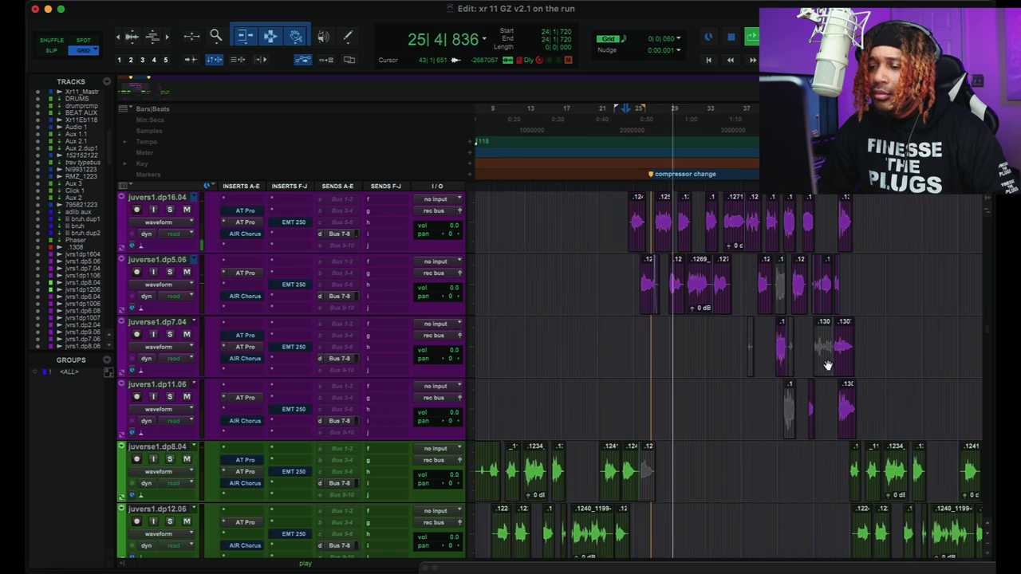
key("space")
Examine the green verse tracks and the purple tracks beneath them around bars 11 to 27.
key("t")
scroll(674, 372, "down", 2)
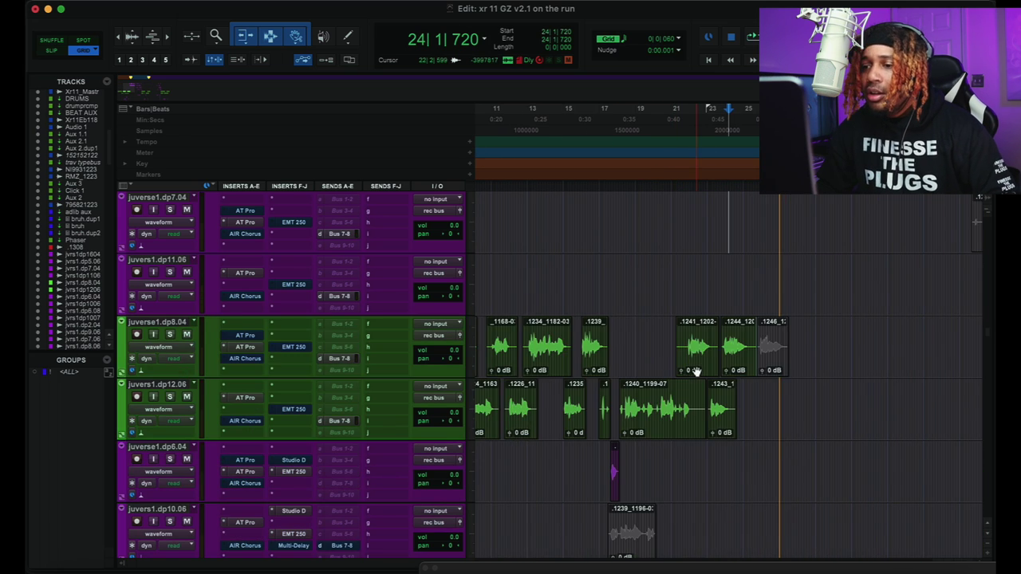
scroll(696, 371, "down", 3)
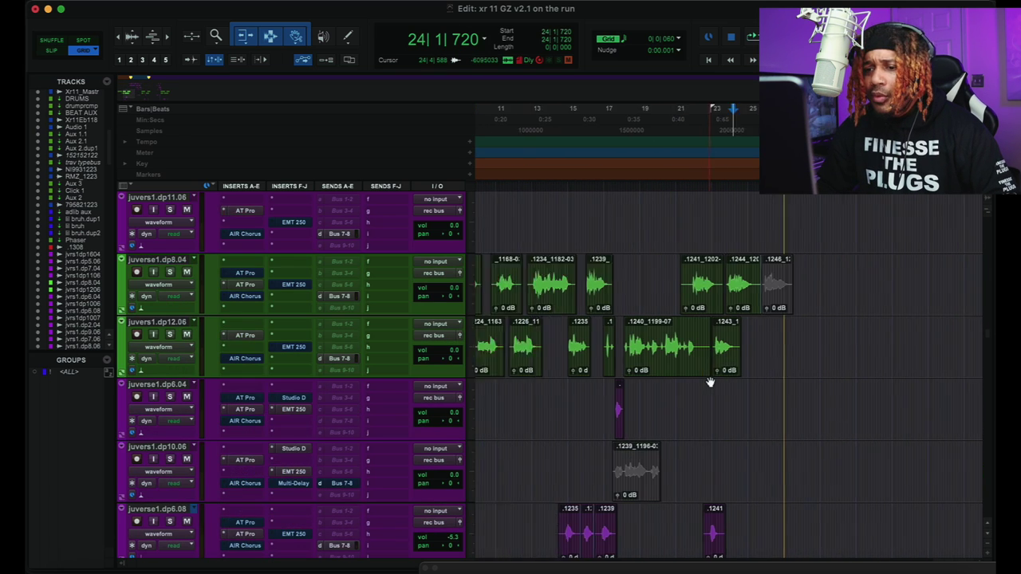
scroll(709, 383, "left", 3)
scroll(710, 383, "down", 4)
scroll(710, 382, "up", 3)
scroll(710, 383, "right", 3)
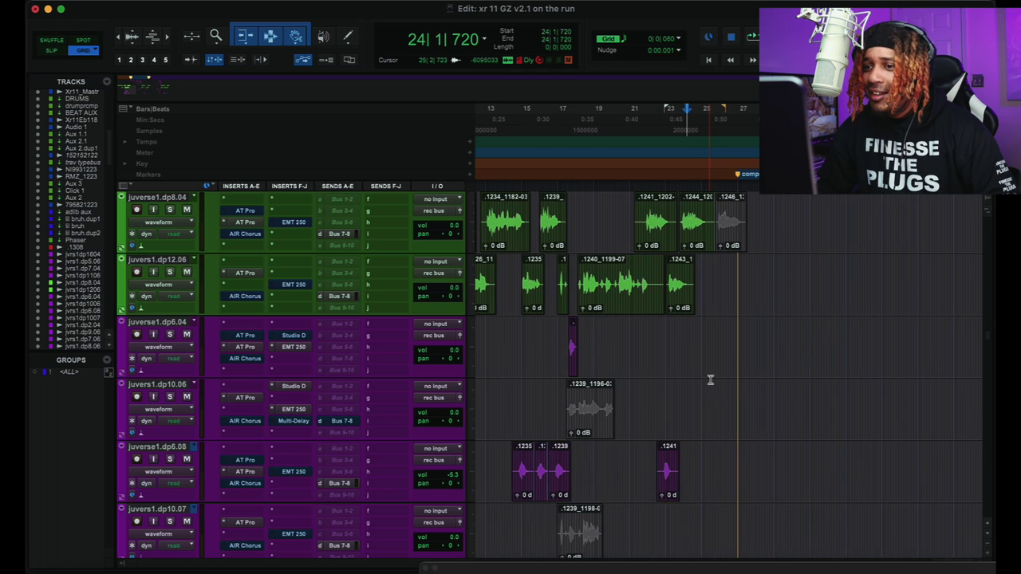
Place the edit cursor at 23|1|000 to point out where the green .1243_1206-03 clip takes over on juvers1.dp12.06.
left_click(662, 336)
scroll(698, 332, "up", 3)
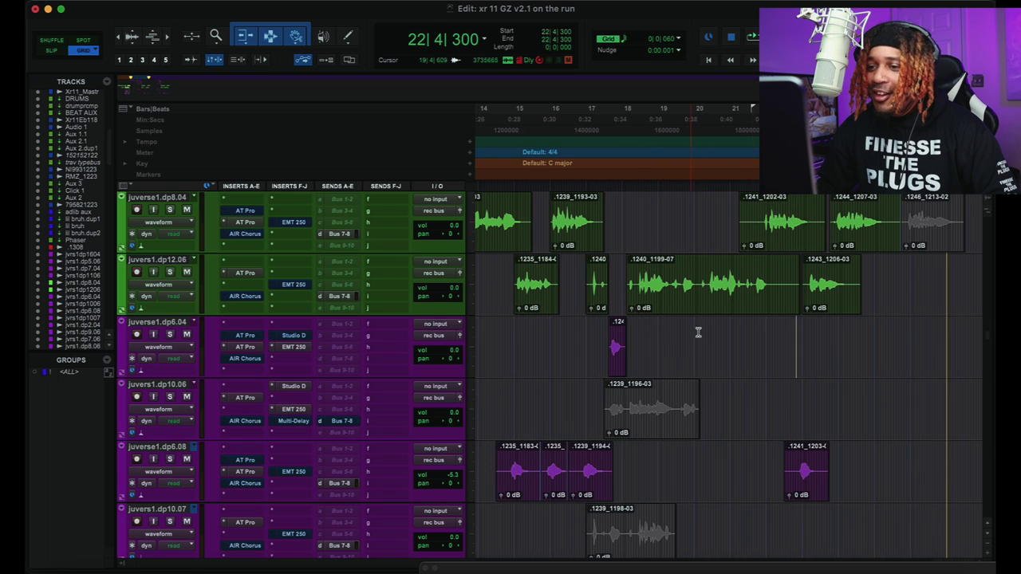
left_click(741, 332)
scroll(742, 335, "up", 3)
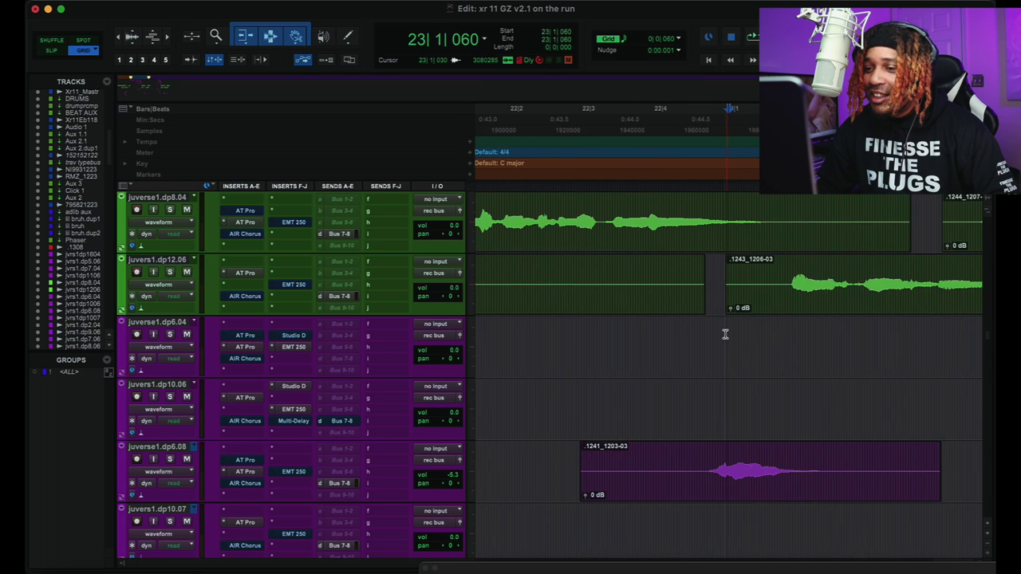
left_click(718, 334)
scroll(718, 333, "down", 4)
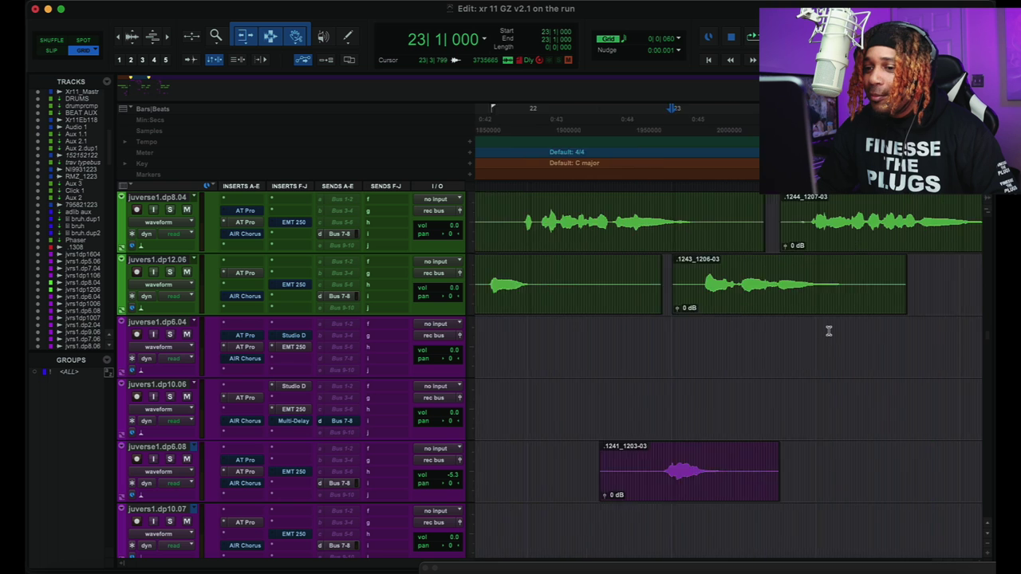
Play from 23|3|480 to about bar 28, bring the lil bruh.dup2 aux track into view, and stop.
scroll(829, 331, "down", 4)
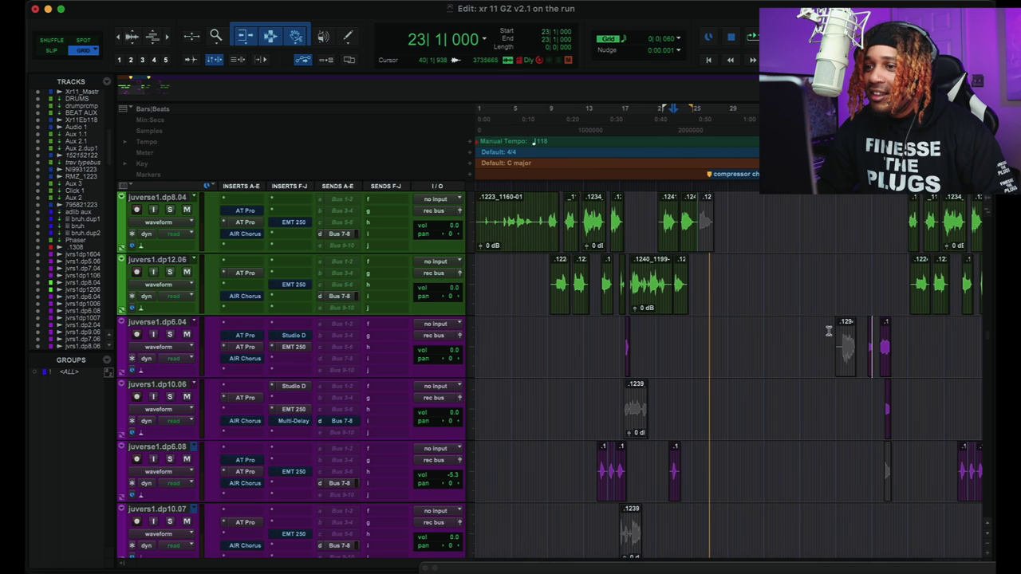
scroll(825, 327, "up", 5)
scroll(826, 327, "right", 1)
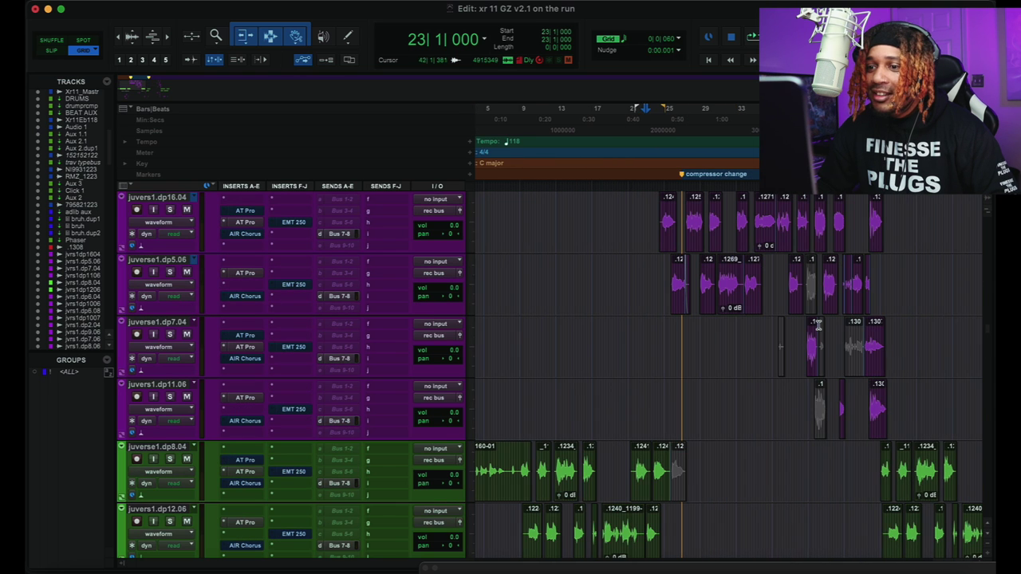
key("space")
scroll(755, 393, "up", 4)
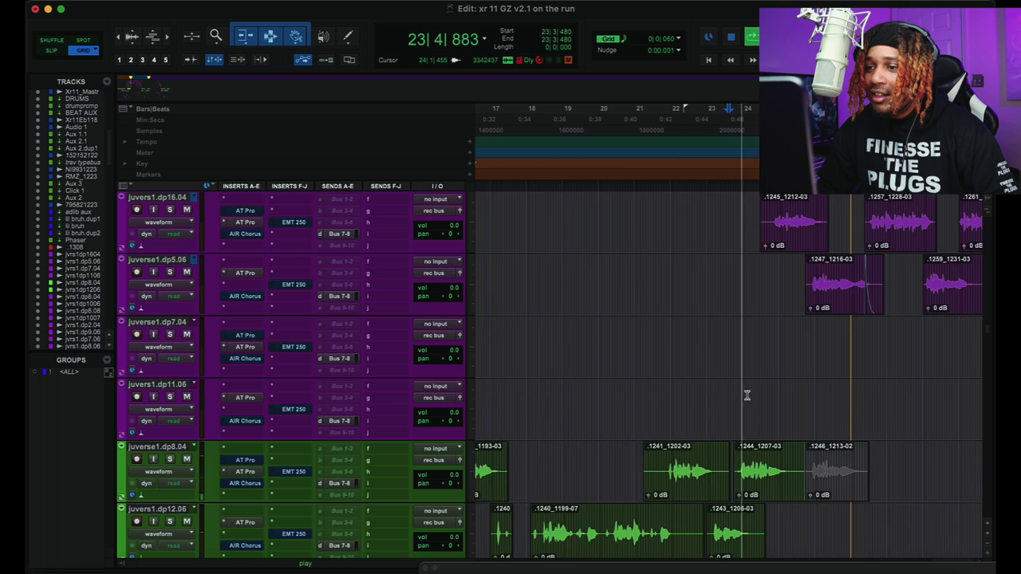
scroll(756, 393, "down", 3)
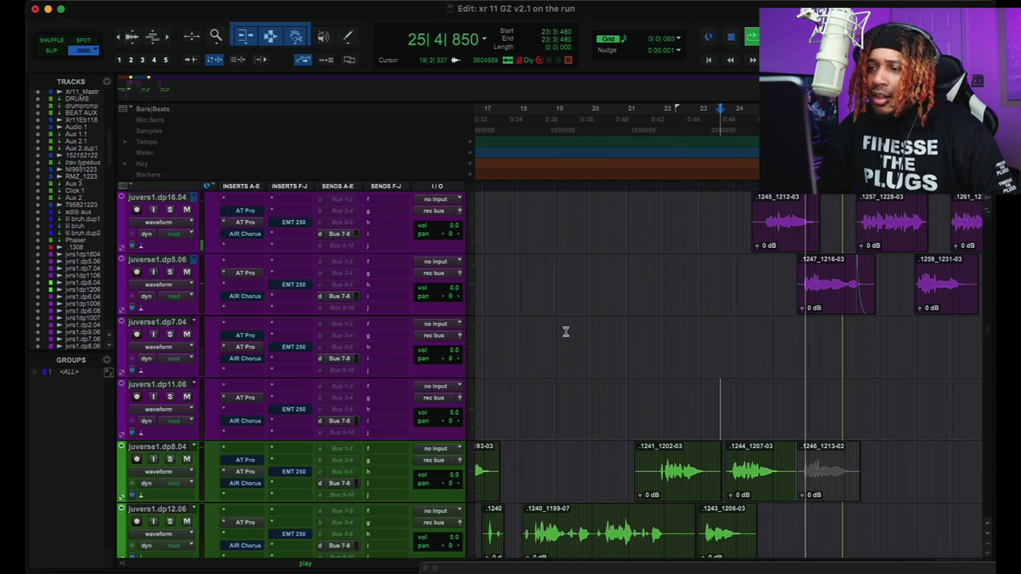
scroll(598, 325, "down", 2)
scroll(599, 325, "up", 10)
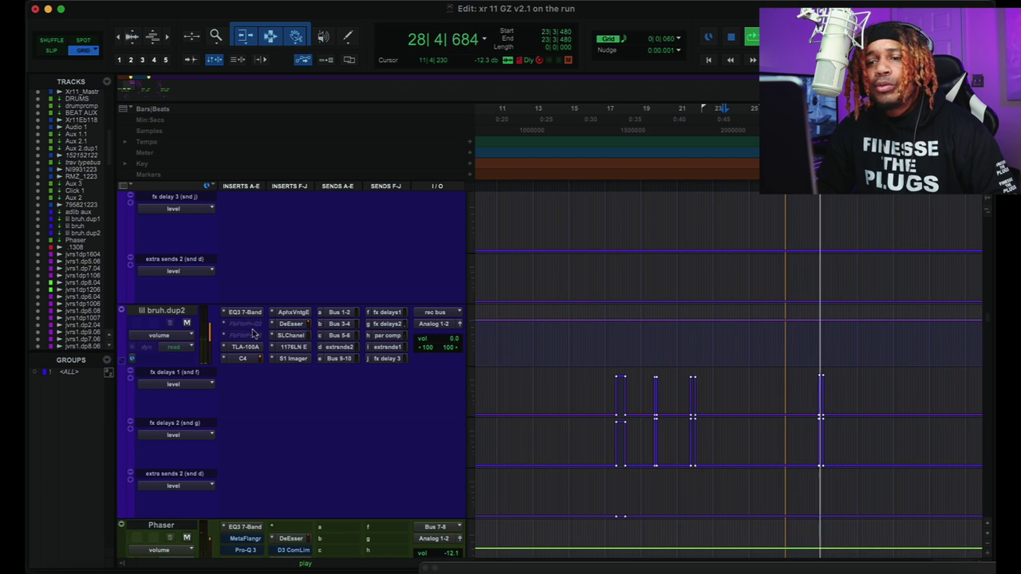
key("space")
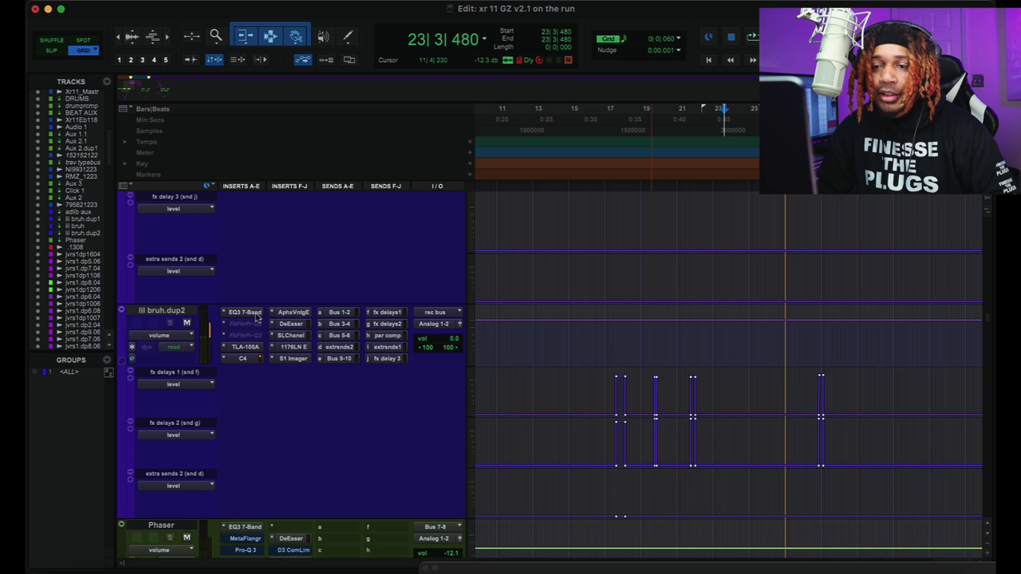
Review the EQ3 7-Band and TLA-100A inserts on lil bruh.dup2 one at a time, closing each plug-in window.
left_click(245, 311)
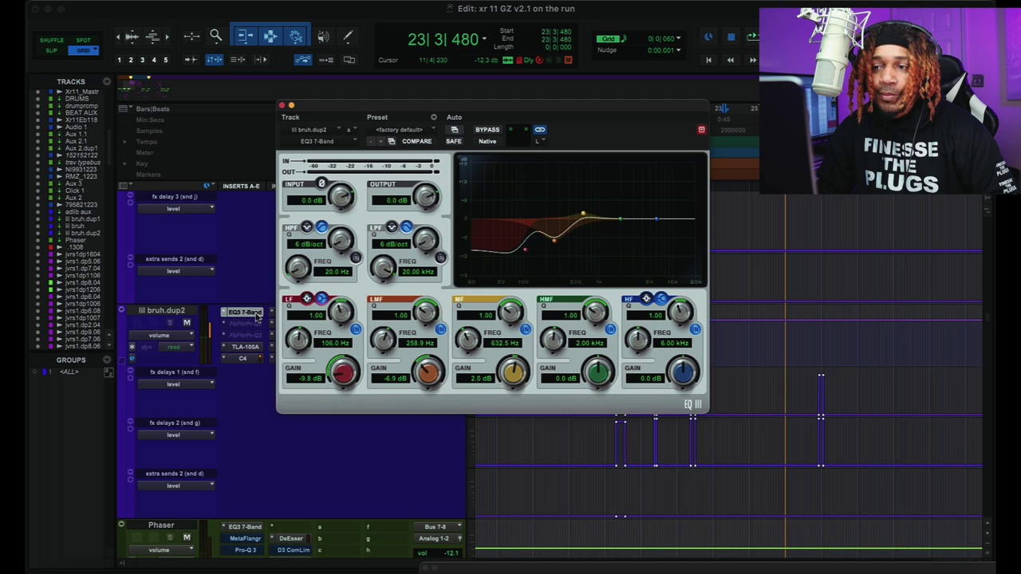
left_click(282, 106)
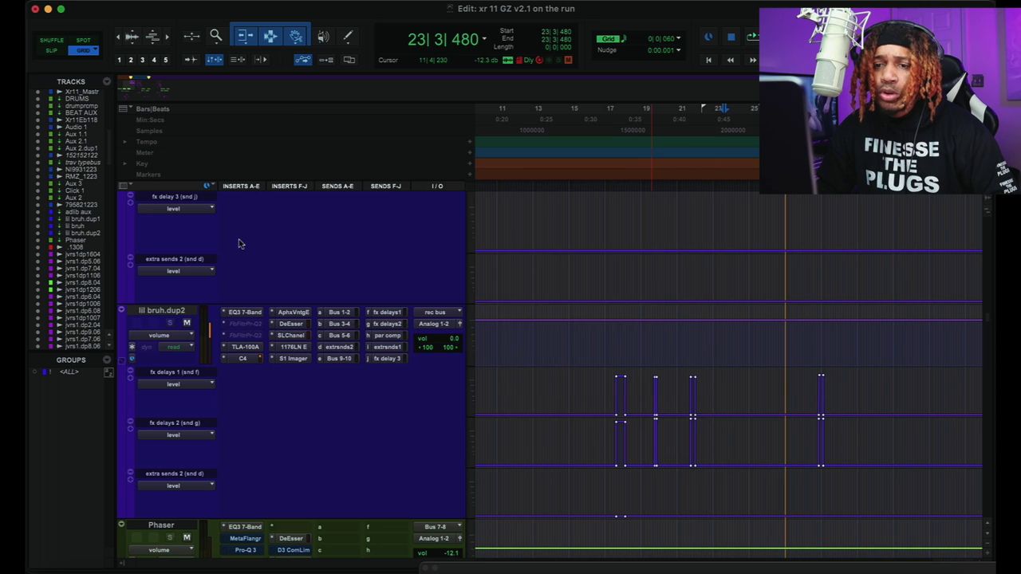
left_click(245, 347)
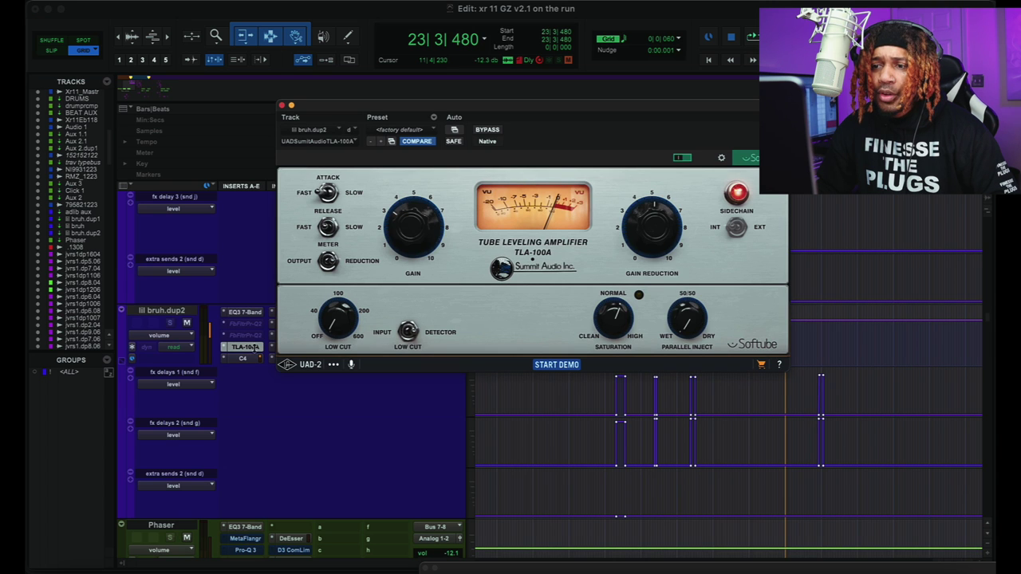
mouse_move(427, 243)
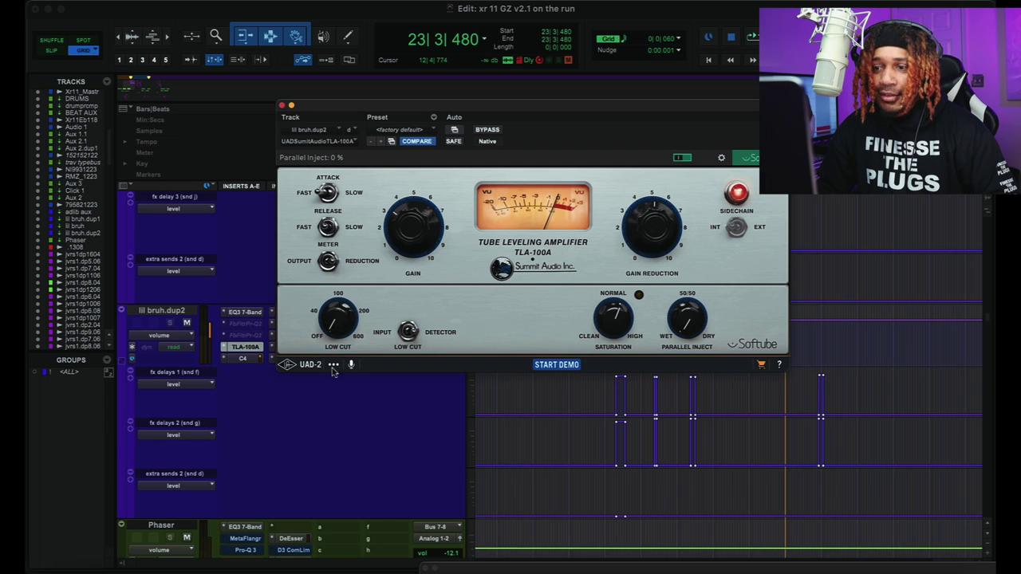
left_click(281, 105)
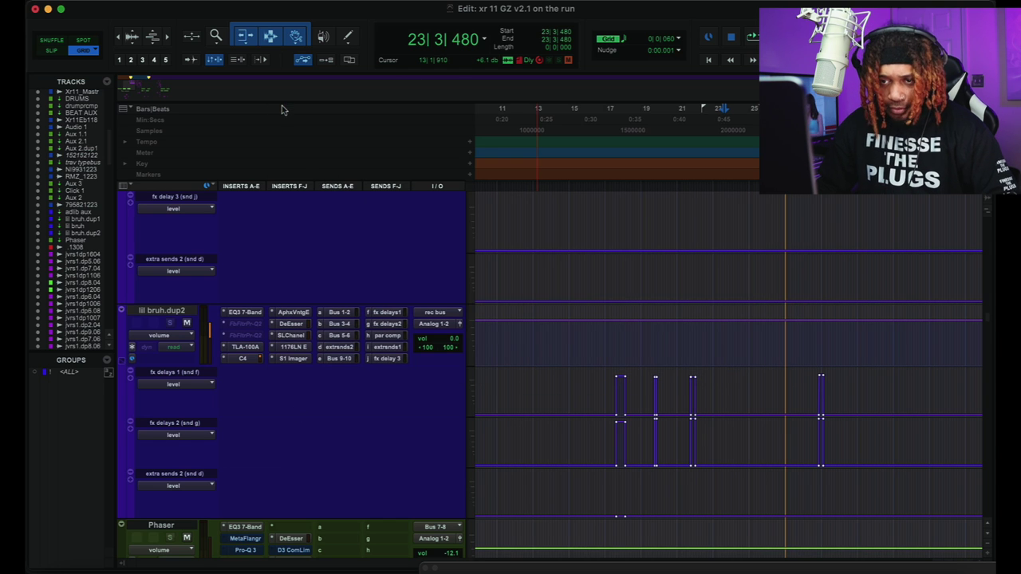
Review the C4, Aphex Vintage Exciter and DeEsser inserts on lil bruh.dup2 in signal order.
left_click(257, 358)
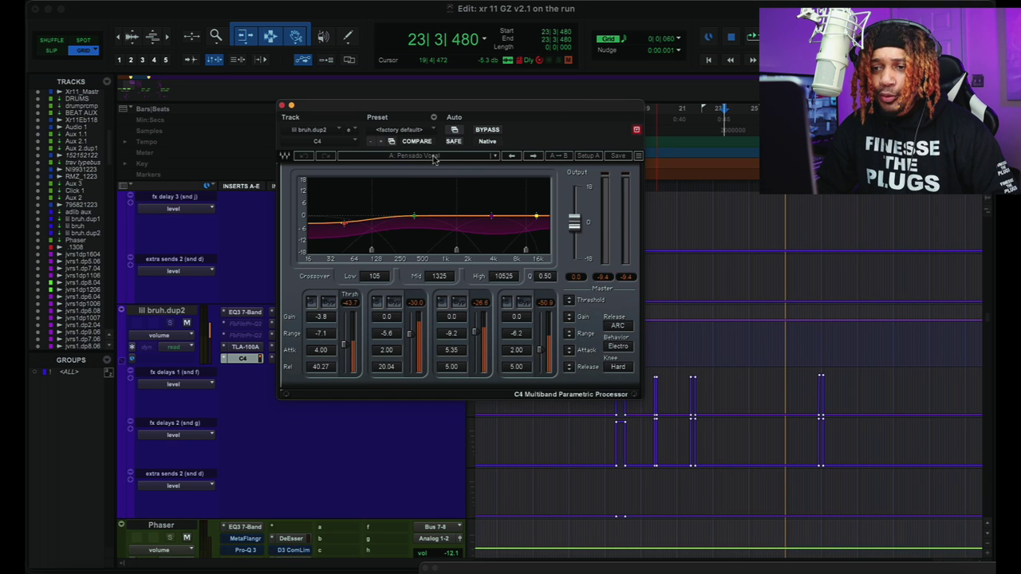
left_click(282, 105)
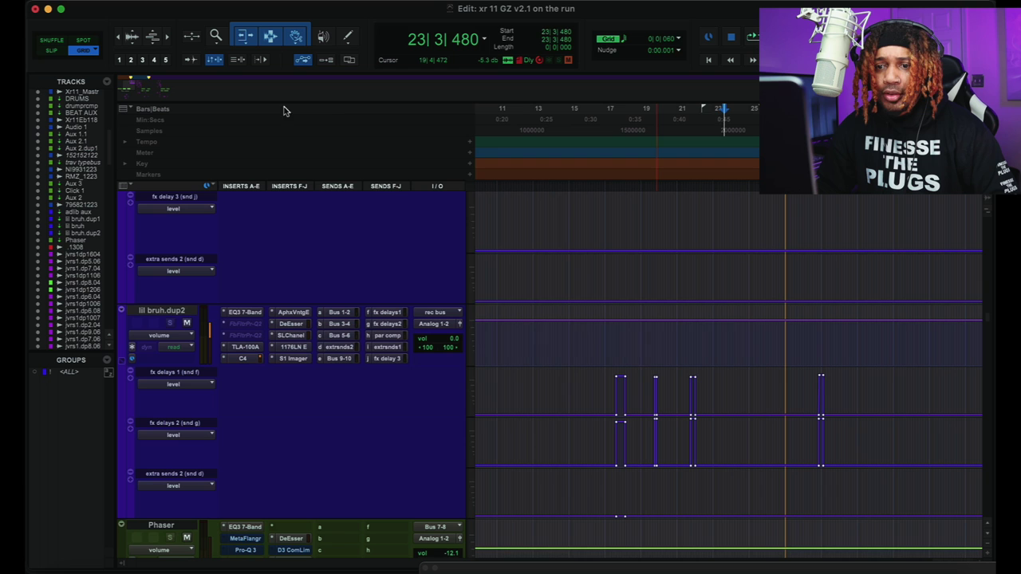
left_click(299, 313)
left_click_drag(574, 112, 707, 60)
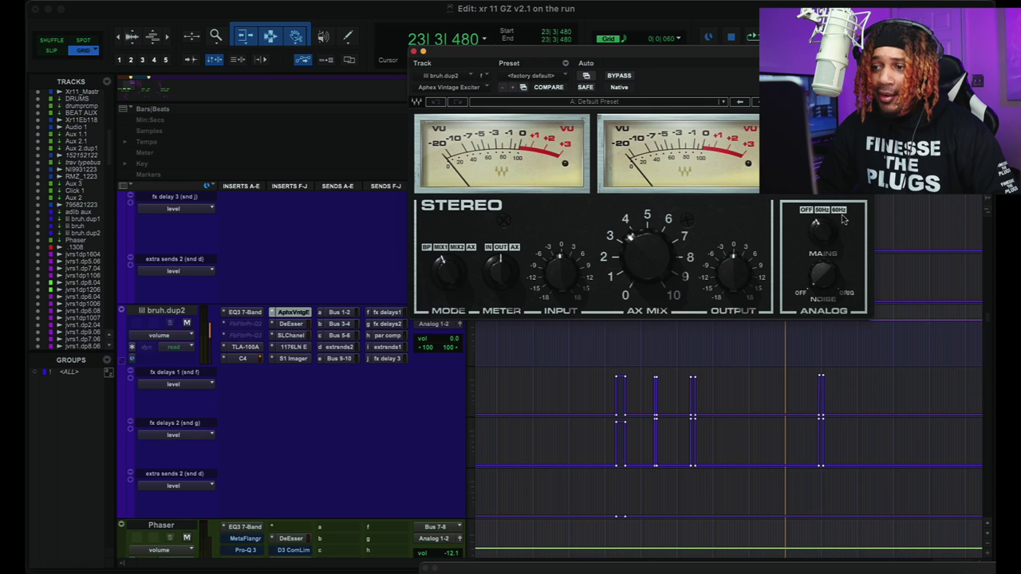
left_click(297, 325)
left_click_drag(572, 54, 590, 47)
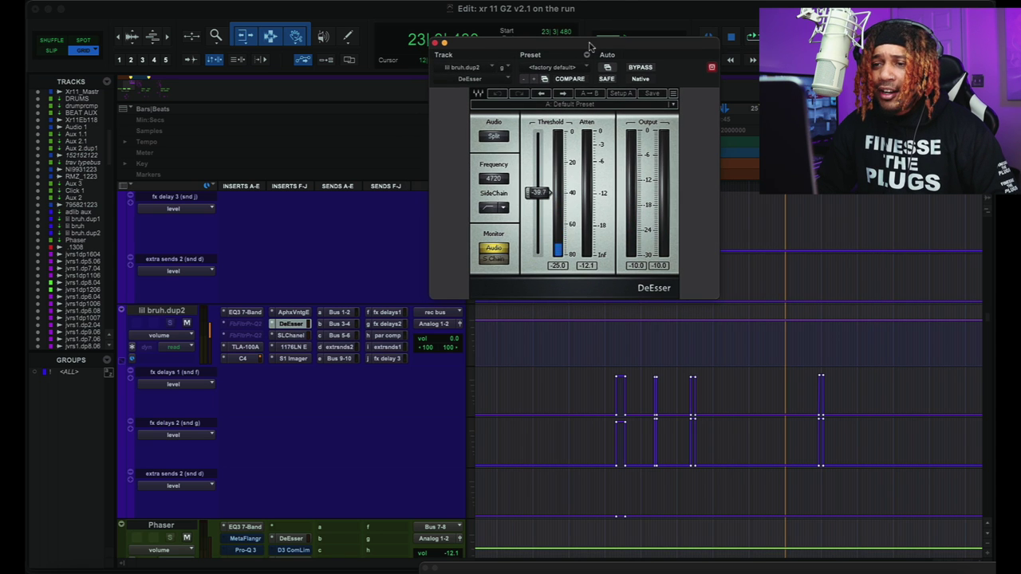
Review the SSLChannel, UAD 1176LN Rev E and S1 Imager inserts on lil bruh.dup2, and close the plug-in window.
left_click(292, 335)
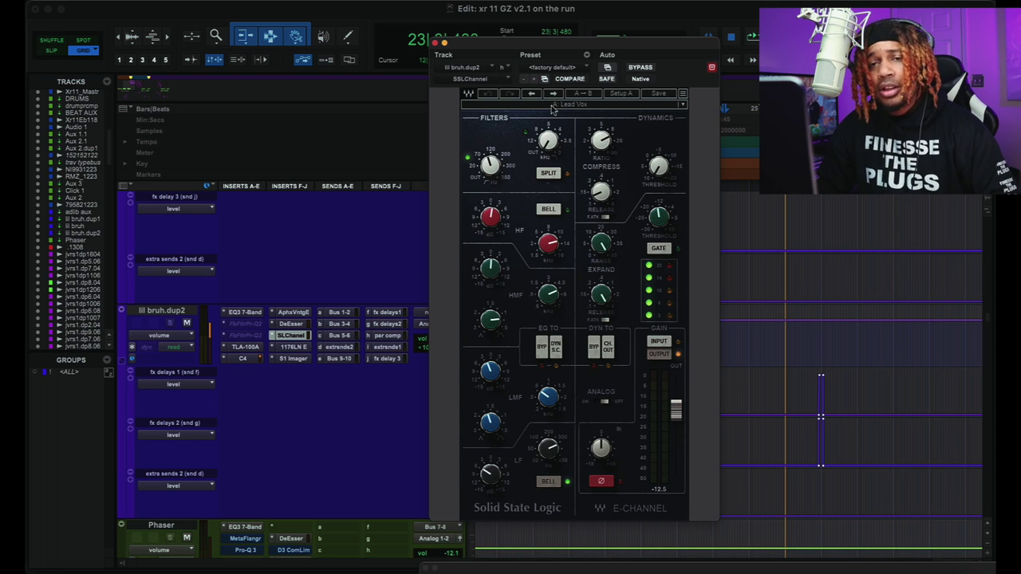
left_click(296, 349)
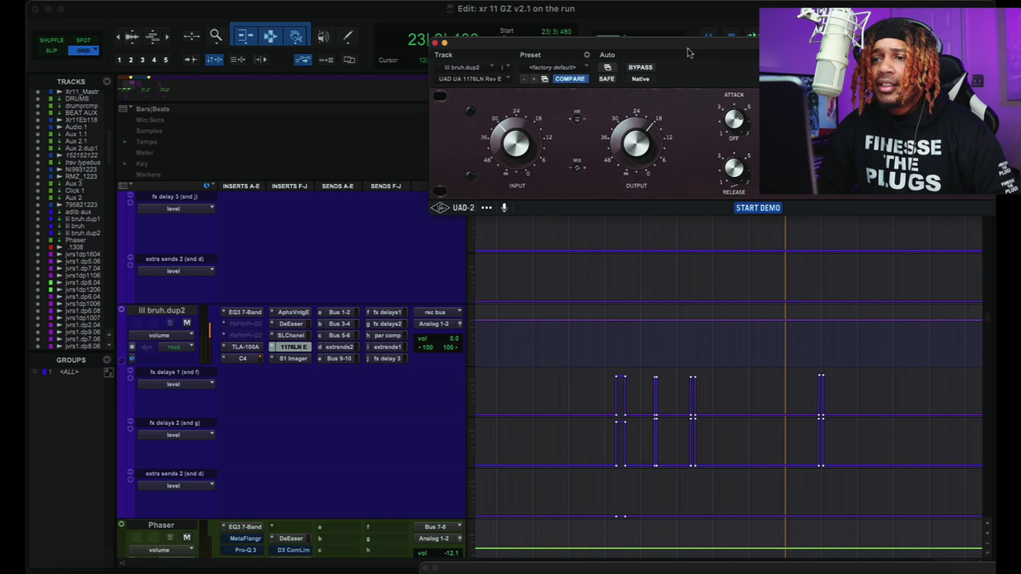
left_click_drag(689, 52, 568, 47)
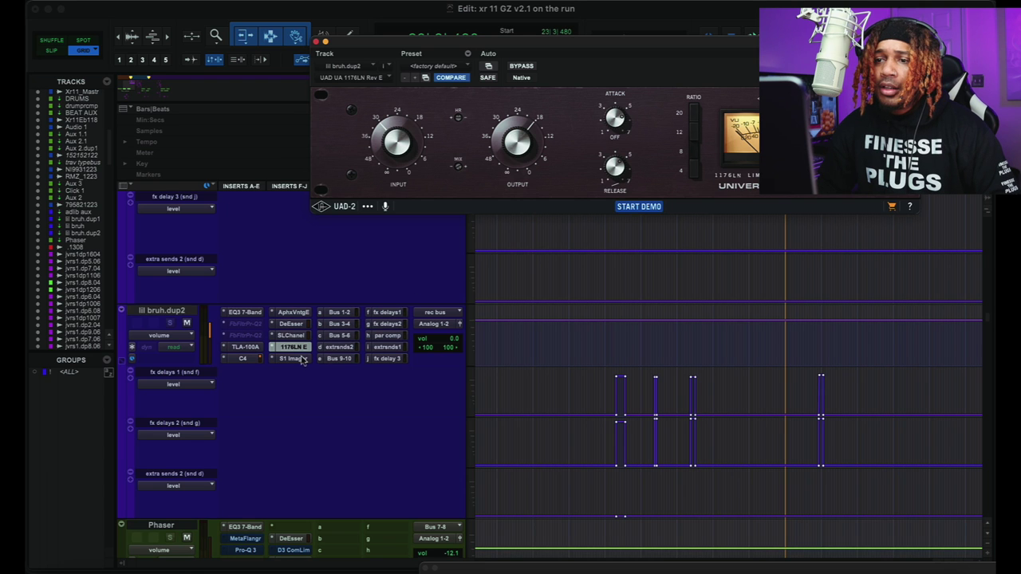
left_click(295, 358)
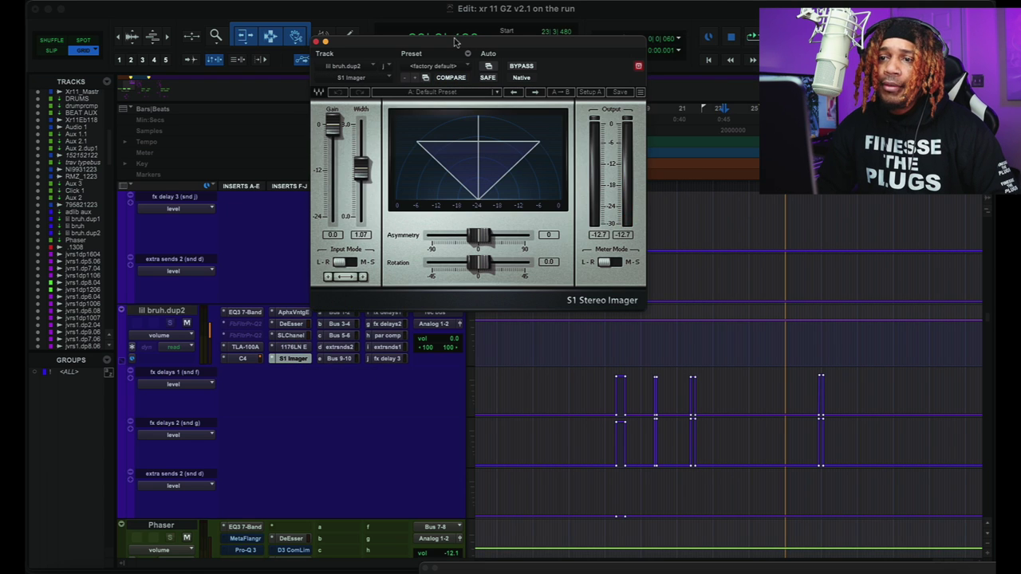
left_click_drag(455, 40, 569, 32)
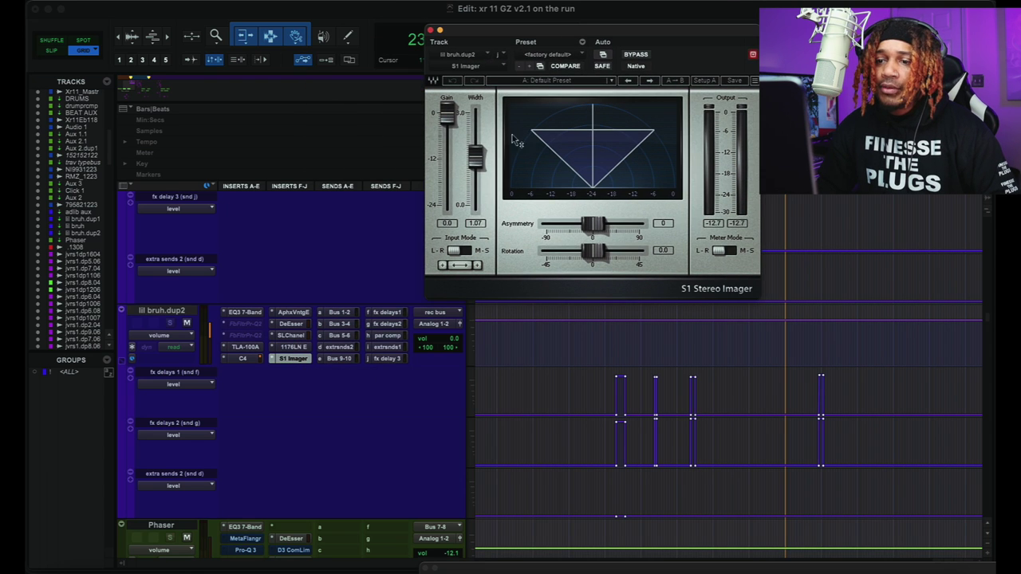
left_click(430, 29)
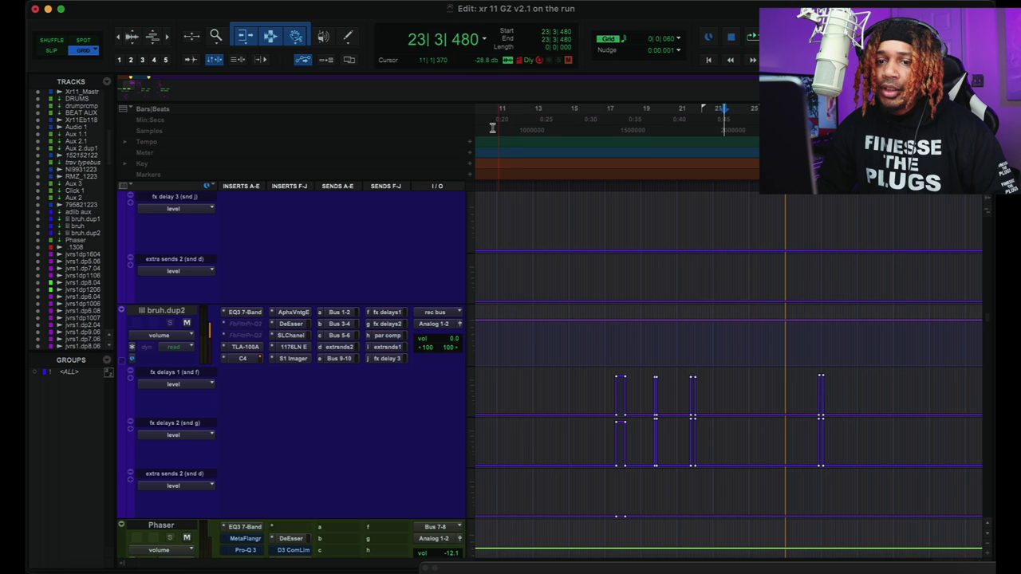
Find the adlib aux track above lil bruh.dup1 and increase its track height slightly.
scroll(580, 248, "up", 4)
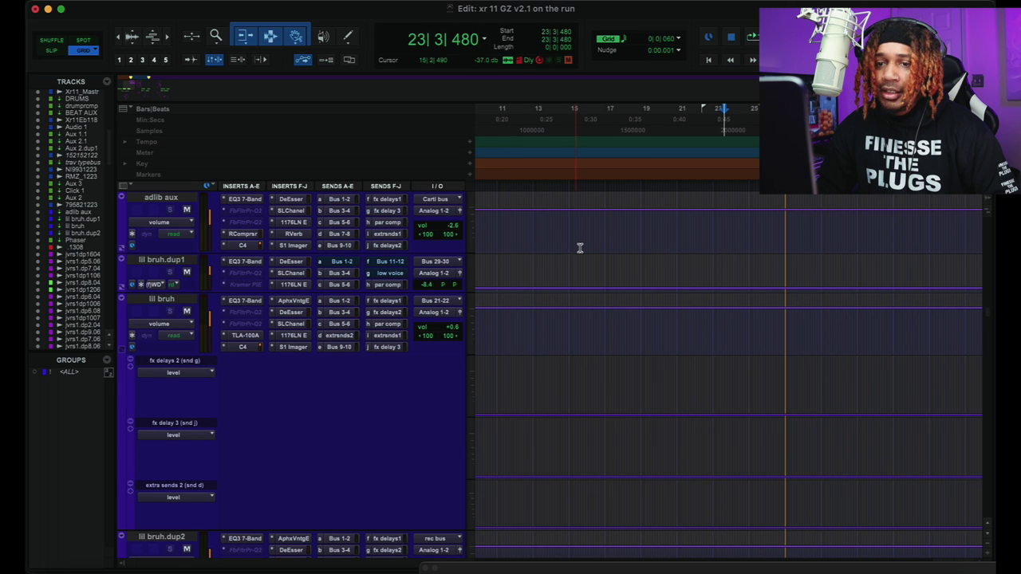
scroll(580, 248, "up", 1)
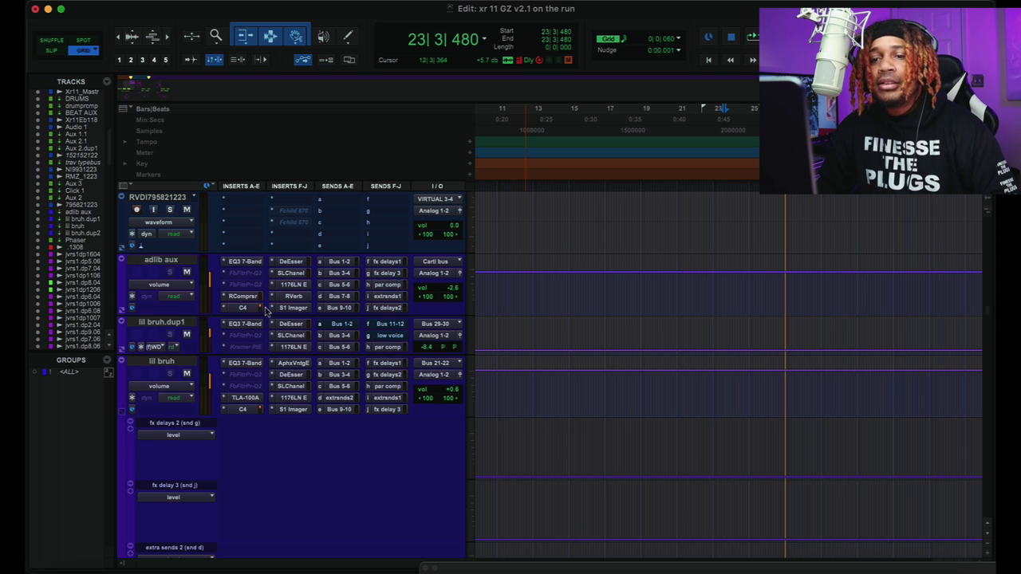
left_click_drag(264, 324, 264, 338)
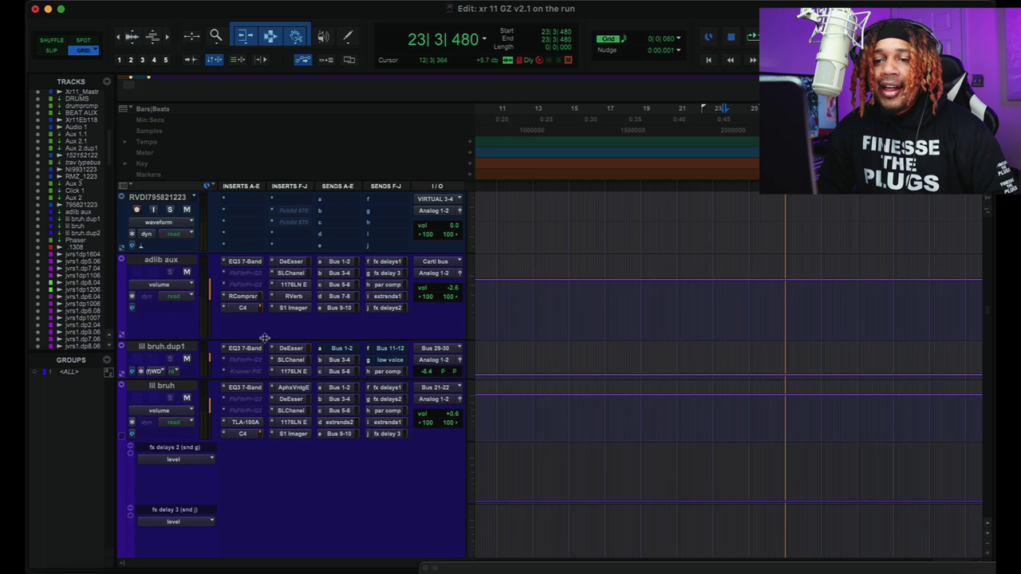
Review the EQ3 7-Band, RCompressor and C4 inserts on adlib aux, and close the plug-in window.
left_click(254, 262)
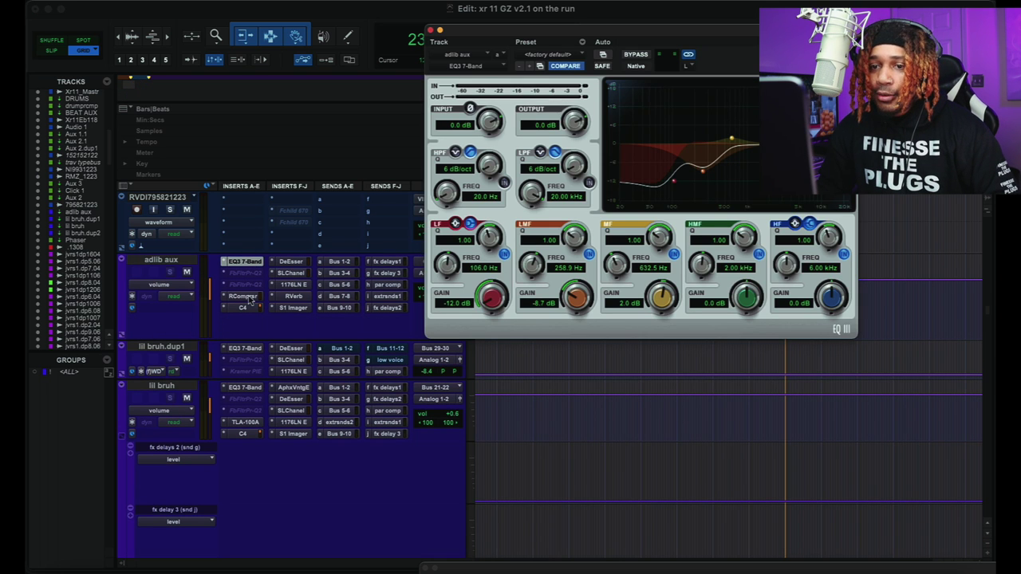
left_click(243, 297)
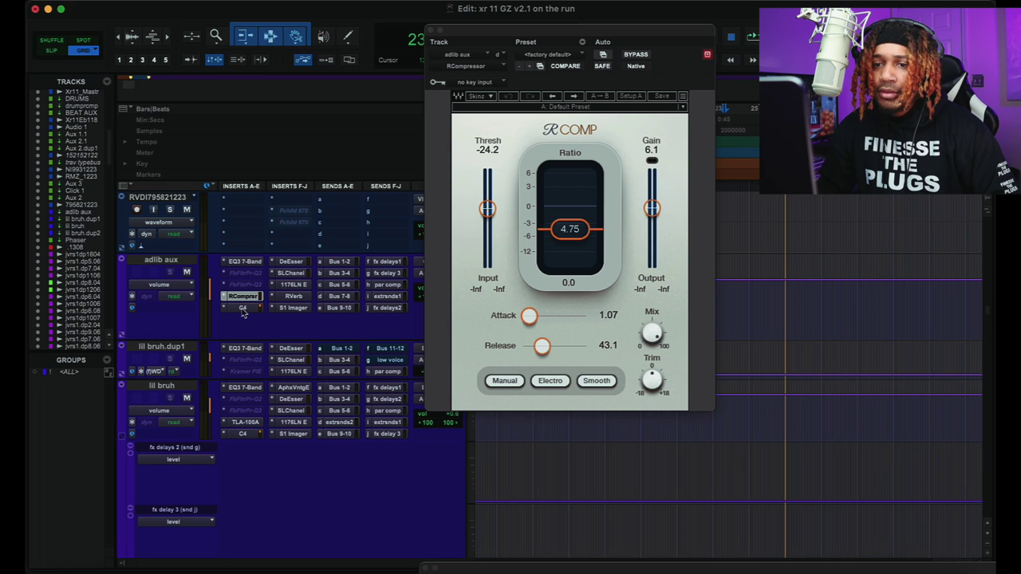
left_click(243, 309)
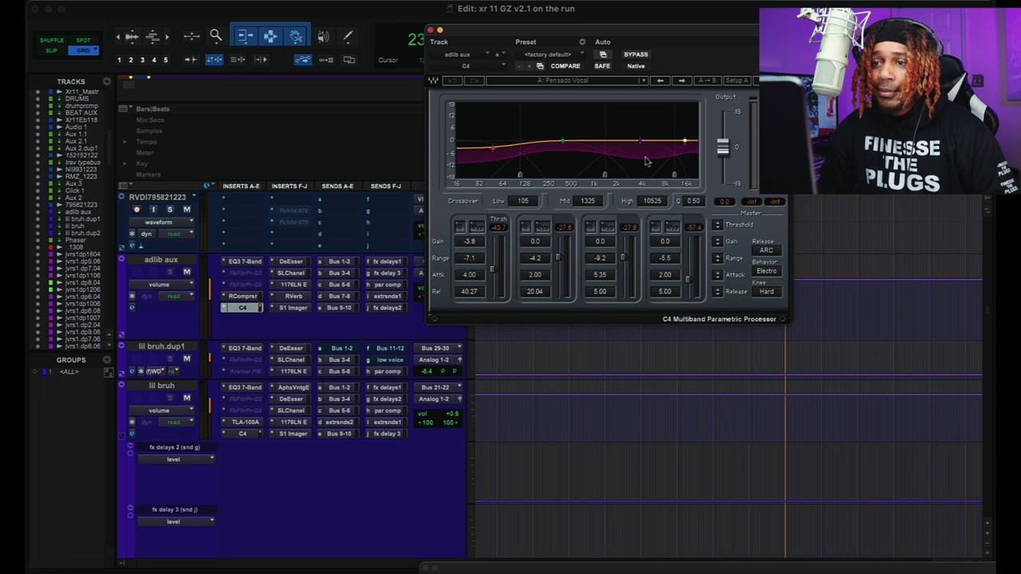
left_click(430, 31)
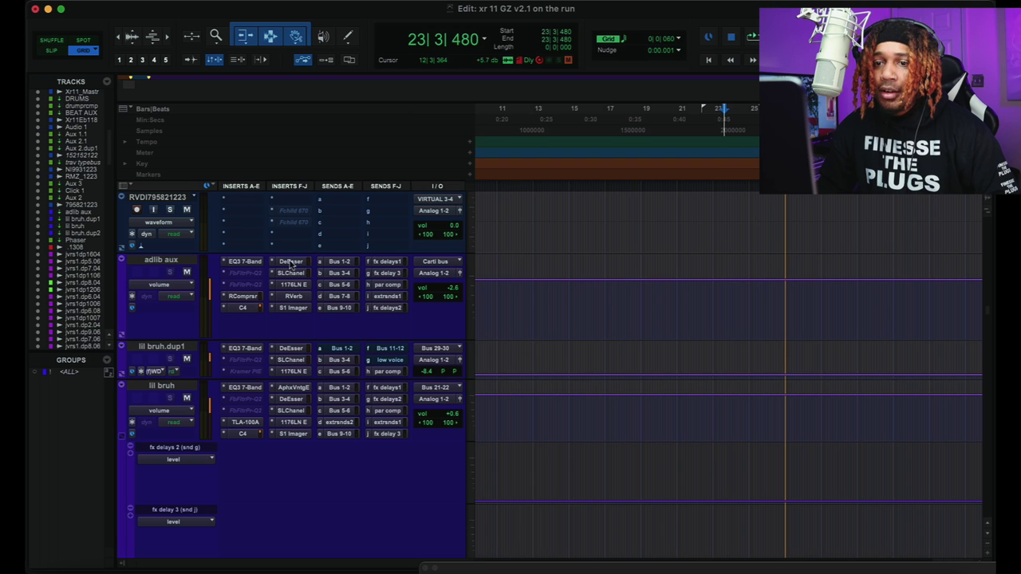
Review the DeEsser, SSLChannel and UAD 1176LN Rev E inserts on adlib aux, closing each plug-in window.
left_click(292, 262)
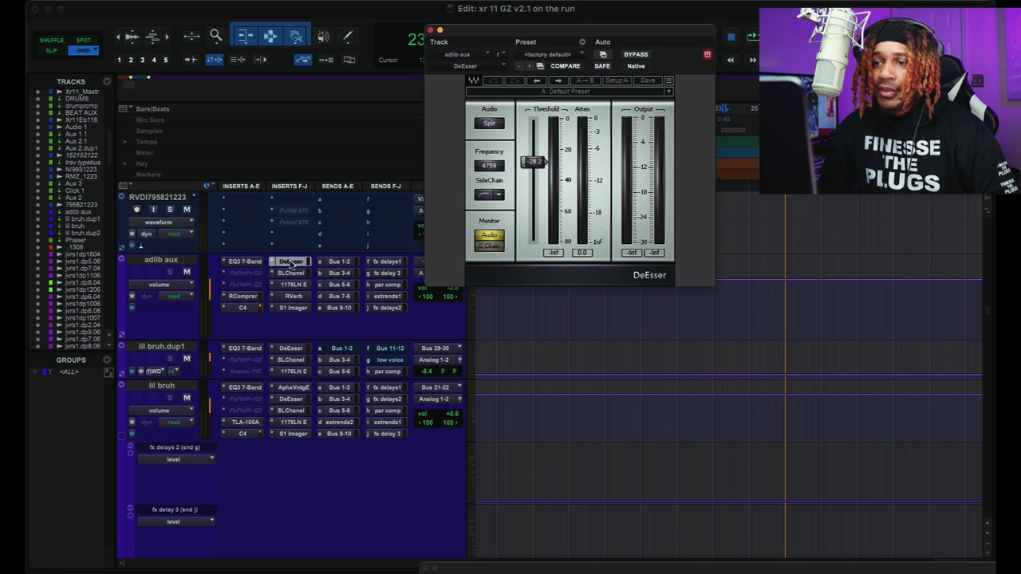
left_click(432, 30)
left_click(291, 273)
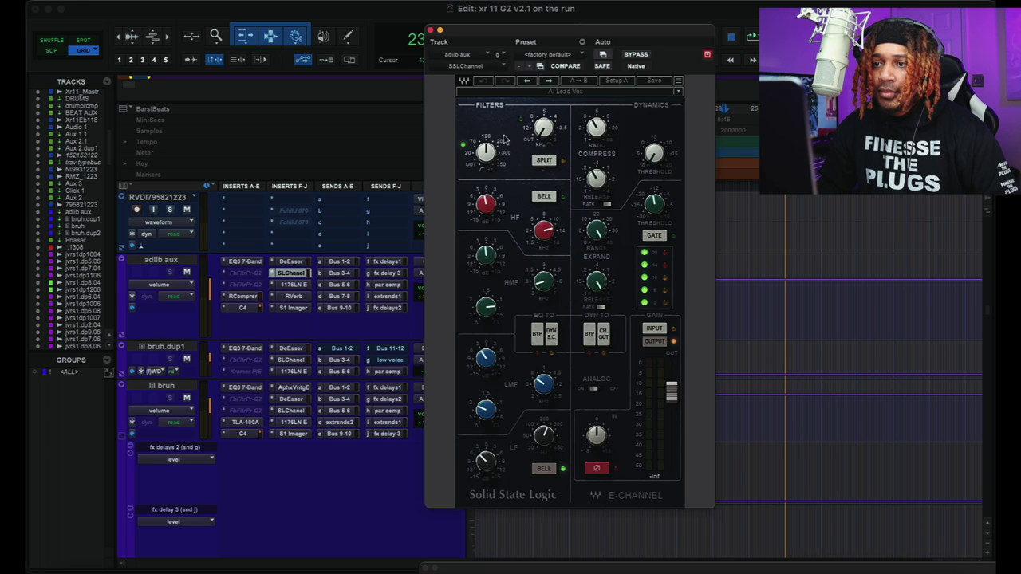
left_click(430, 30)
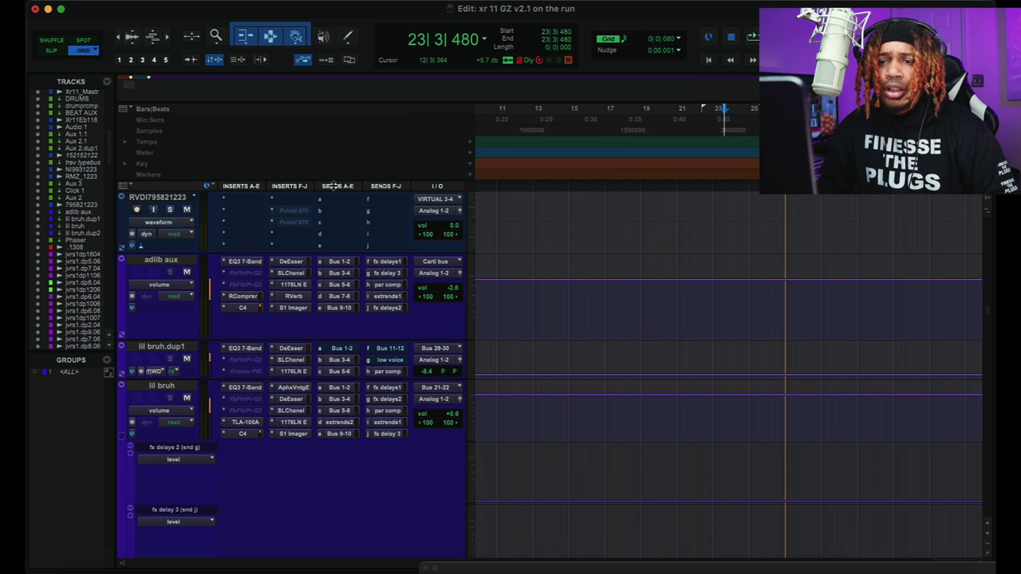
left_click(293, 284)
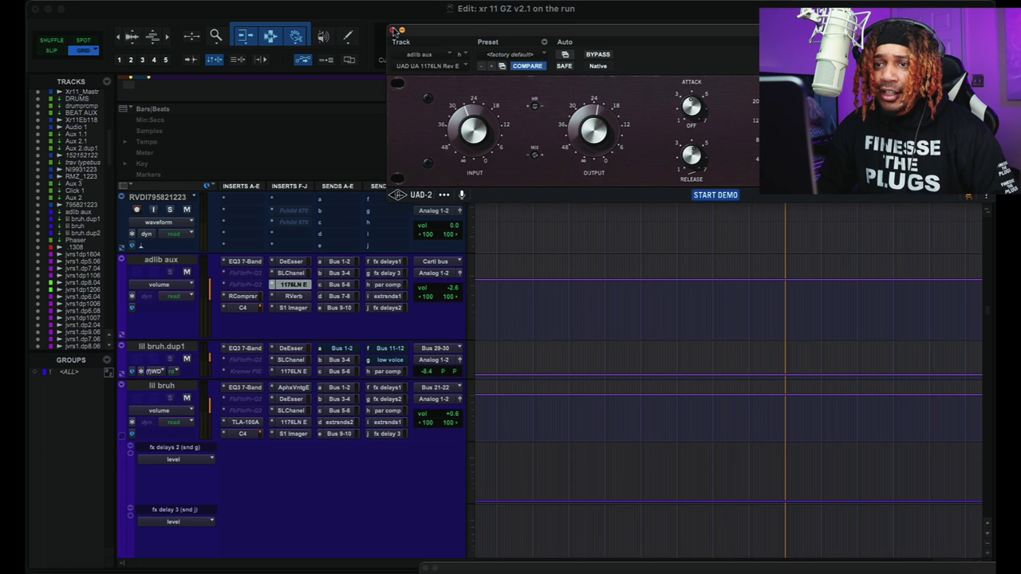
left_click(393, 31)
Review the RVerb and S1 Imager inserts on adlib aux, closing each plug-in window.
left_click(299, 296)
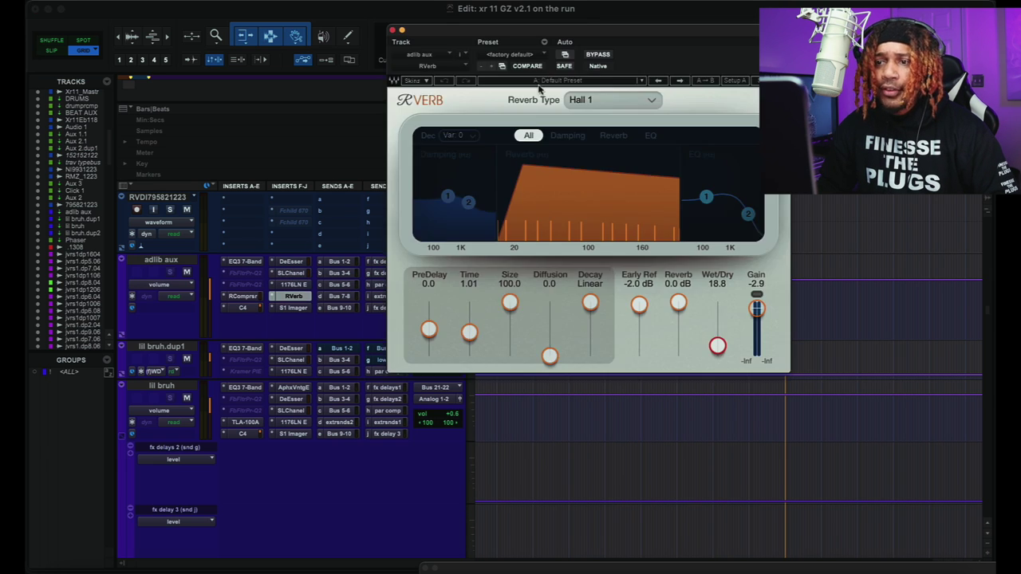
left_click(393, 31)
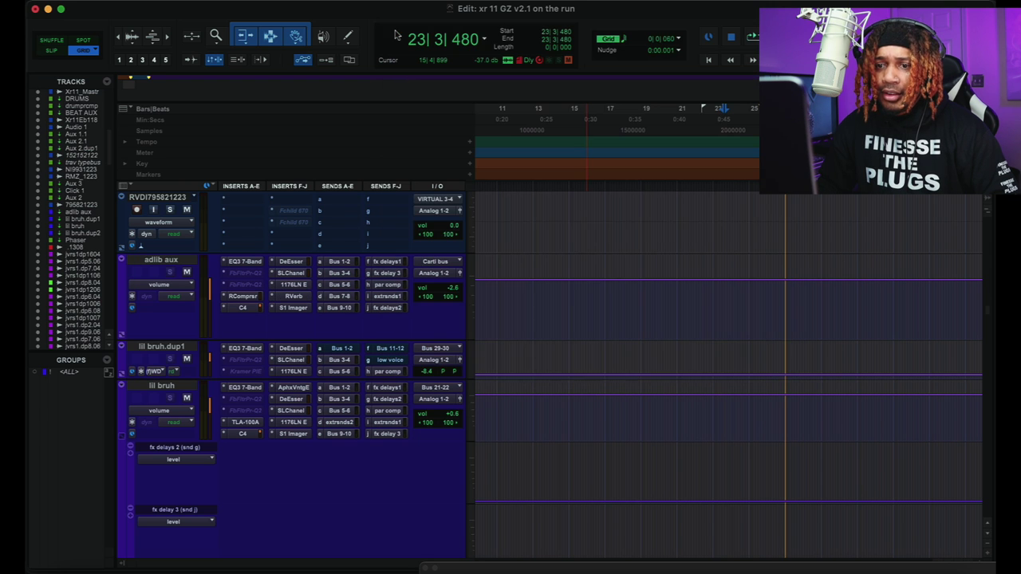
left_click(294, 308)
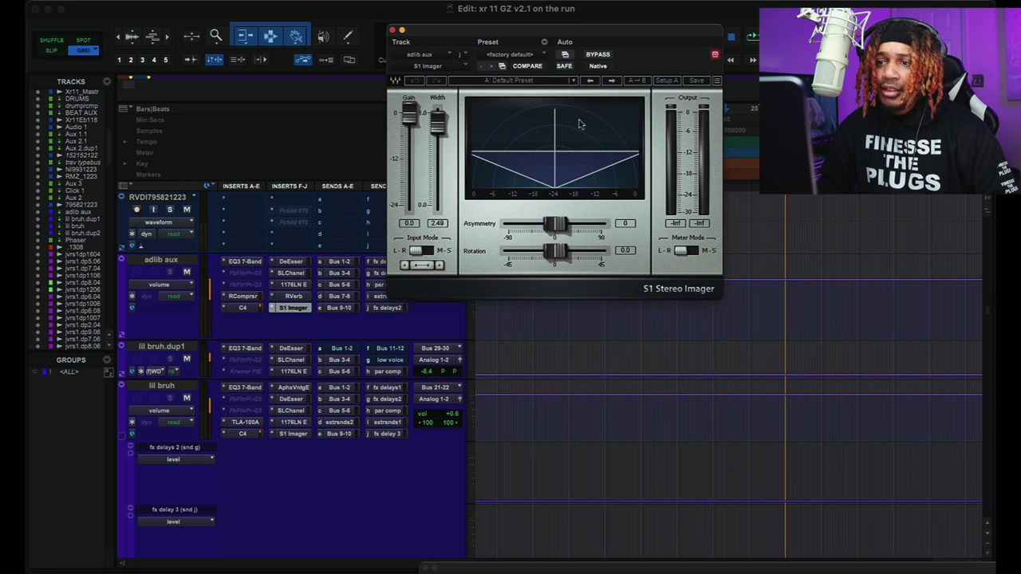
left_click(391, 31)
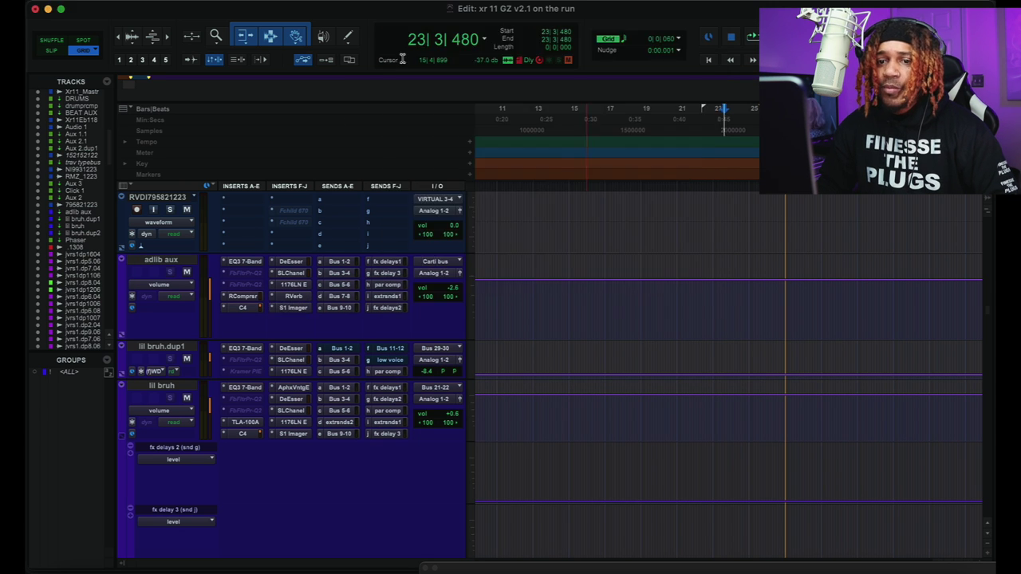
Survey the aux, bus and beat tracks above adlib aux up to the clap, hi-hat and kick tracks over a longer timeline range.
scroll(742, 266, "up", 4)
scroll(742, 266, "up", 2)
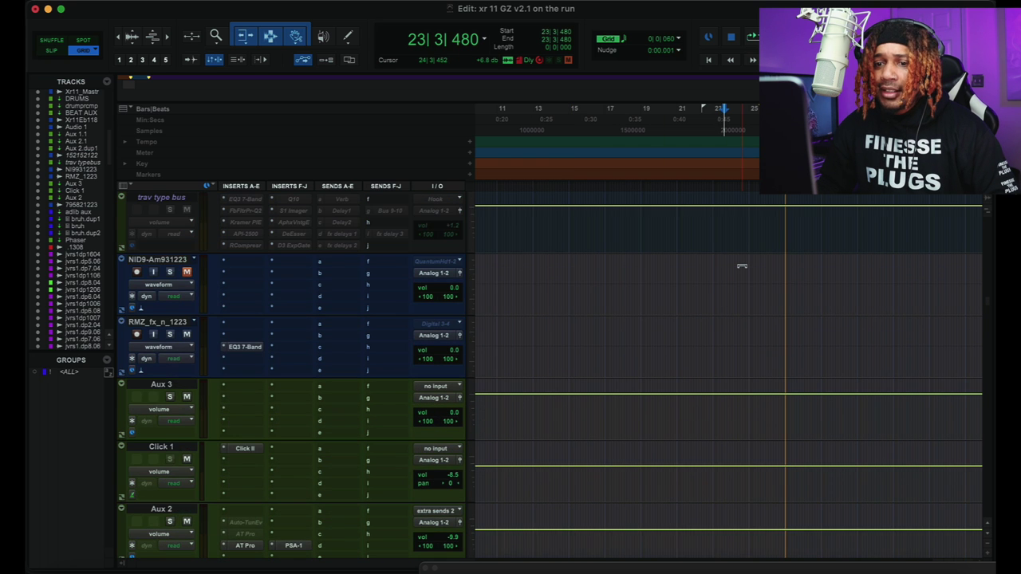
scroll(741, 266, "up", 9)
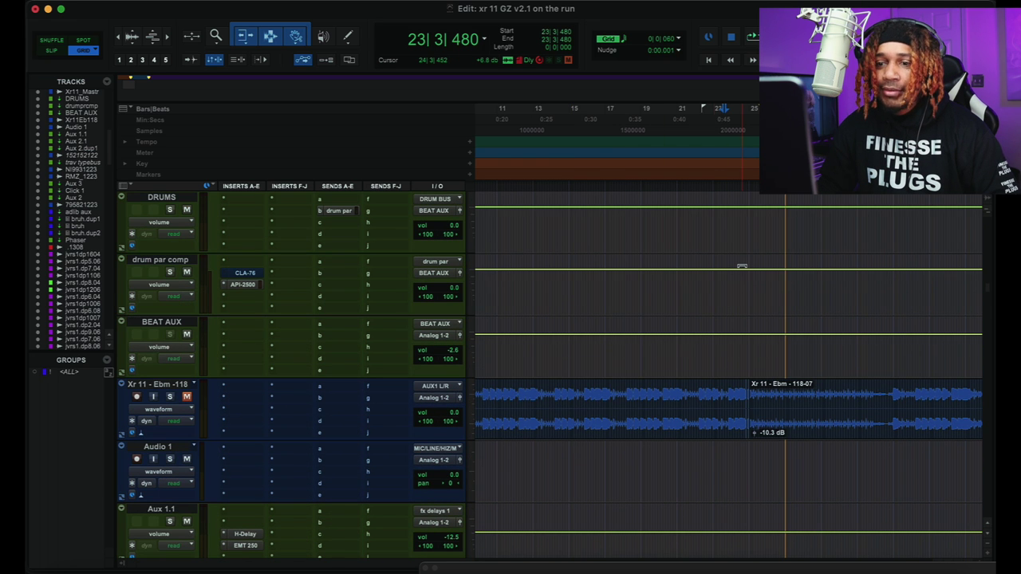
key("r")
scroll(606, 360, "up", 4)
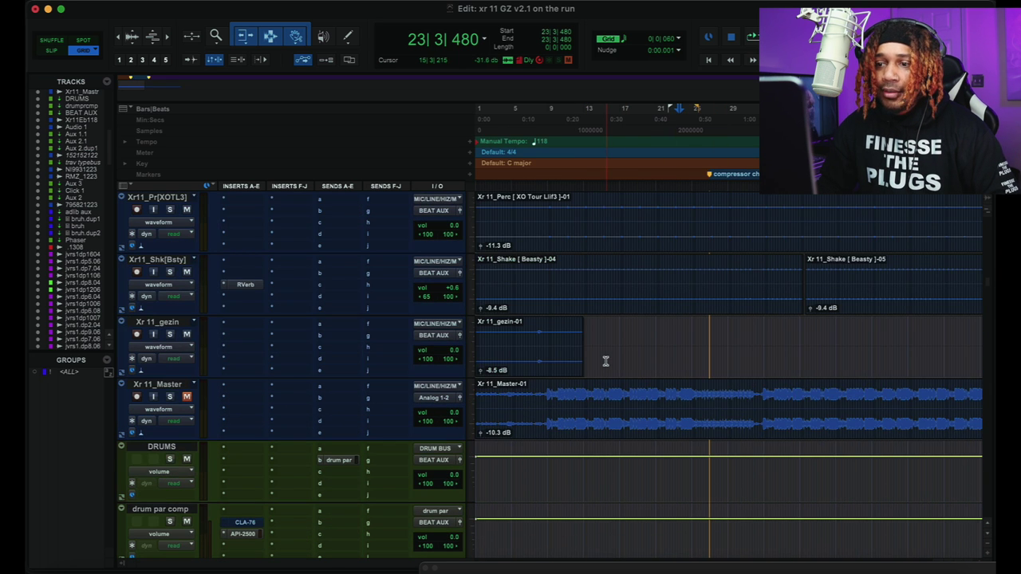
key("r")
scroll(606, 362, "up", 6)
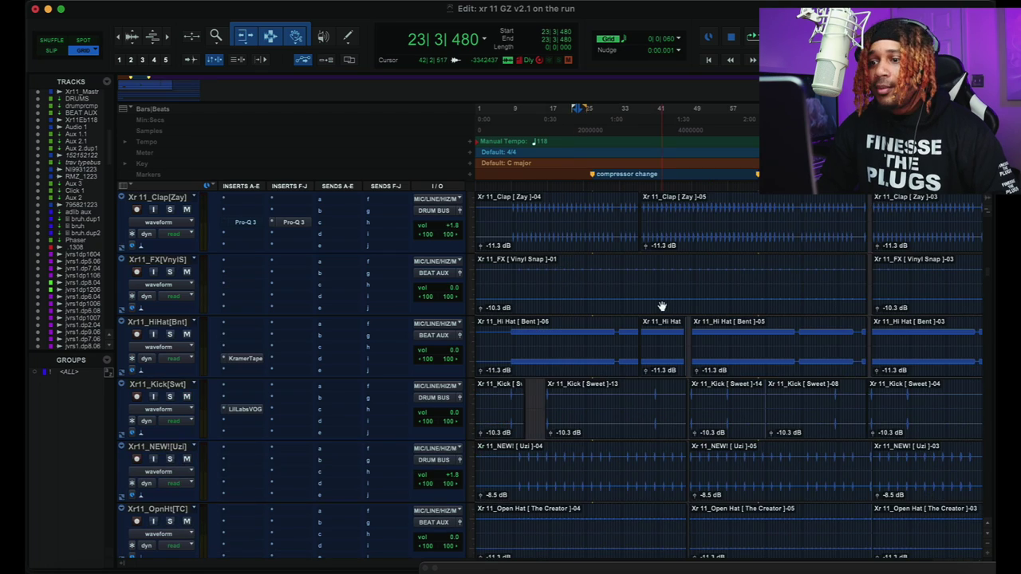
Examine the vocal layout from the Phaser aux down to the juhok1 hook tracks, ending at juverse1.dp8.04 and juverse1.dp12.06.
scroll(661, 306, "down", 15)
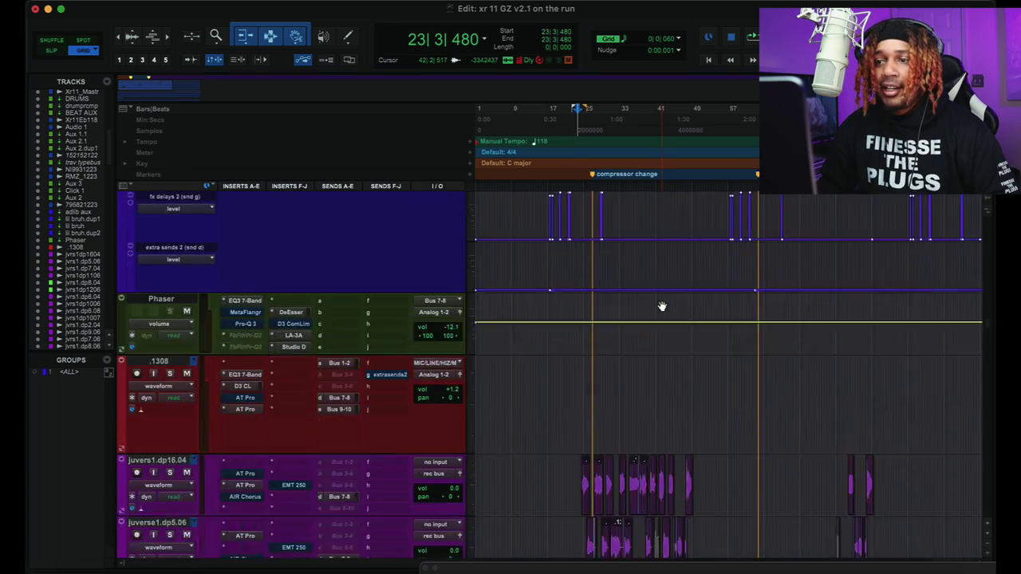
scroll(661, 306, "down", 15)
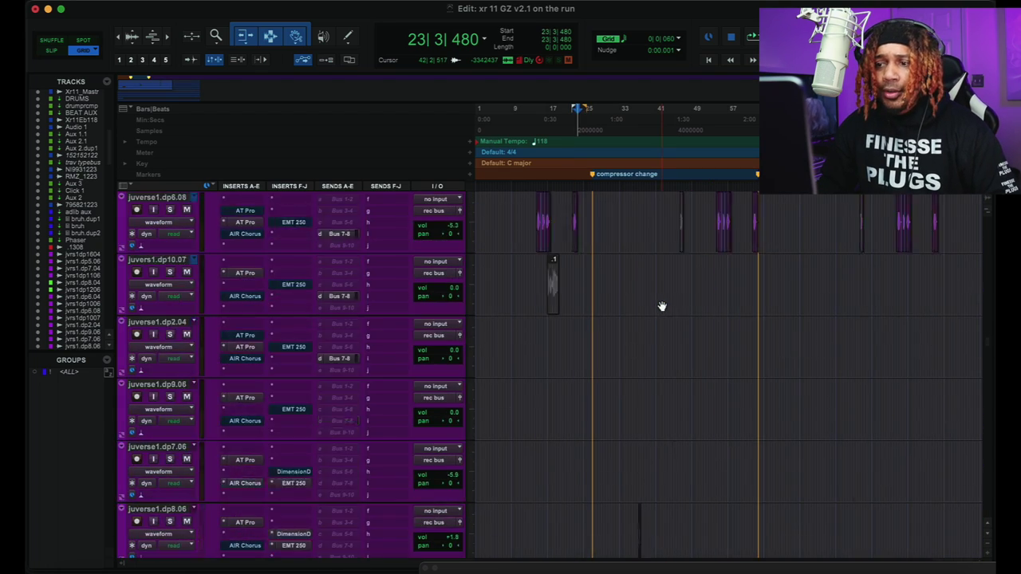
scroll(661, 306, "down", 5)
scroll(662, 306, "down", 3)
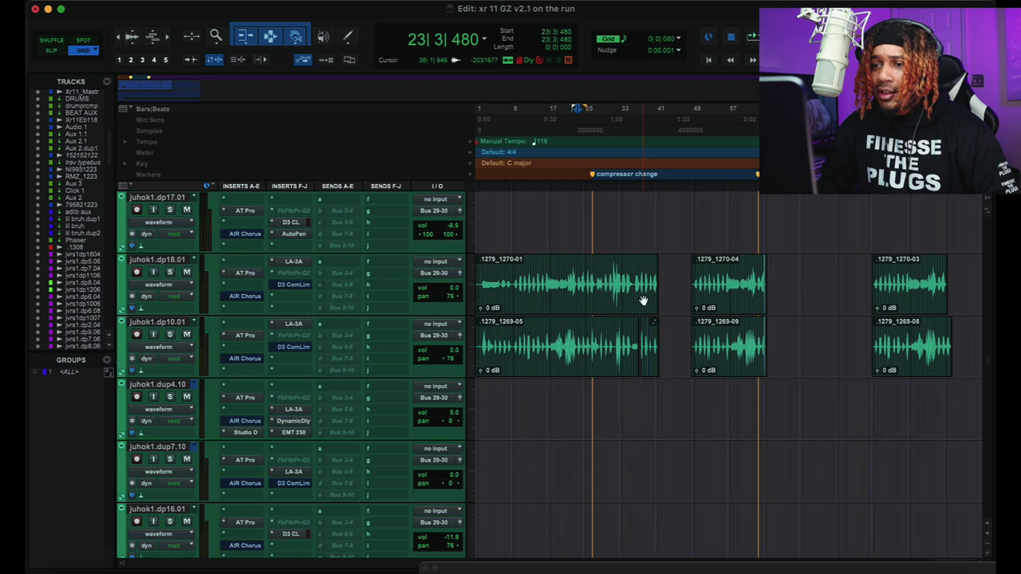
scroll(642, 301, "up", 8)
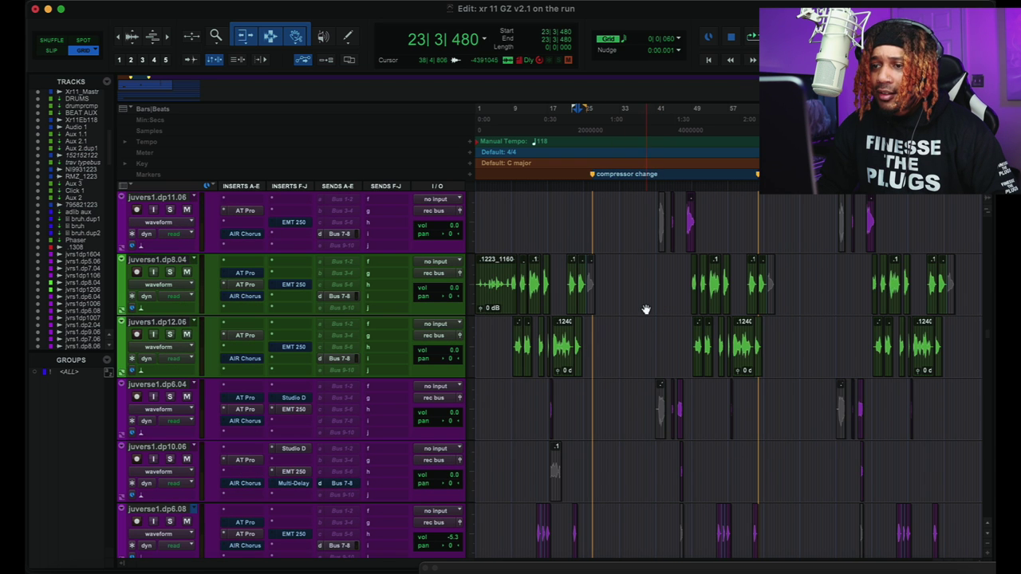
scroll(646, 311, "up", 2)
scroll(628, 339, "down", 3)
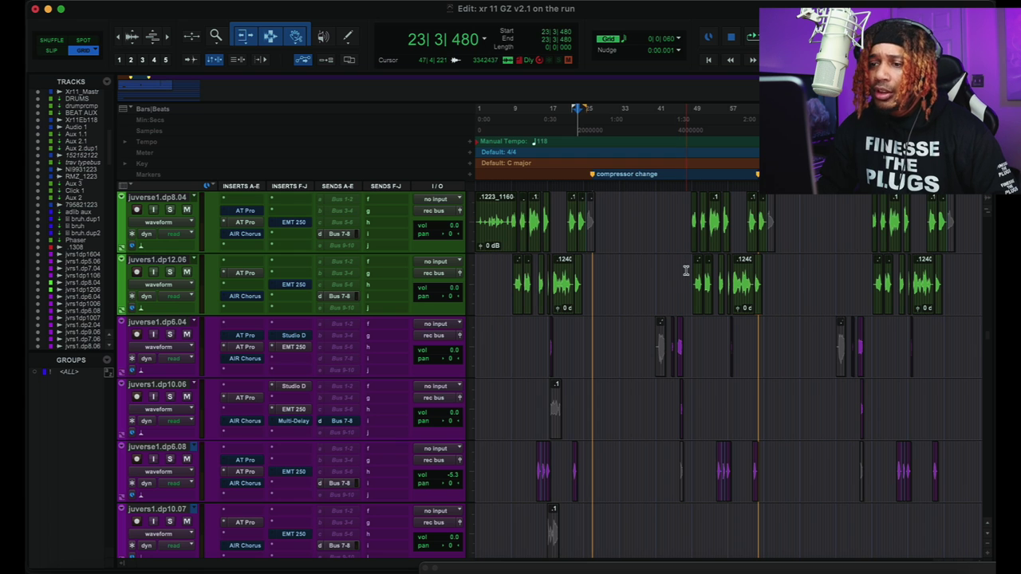
scroll(685, 271, "down", 2)
scroll(685, 271, "up", 2)
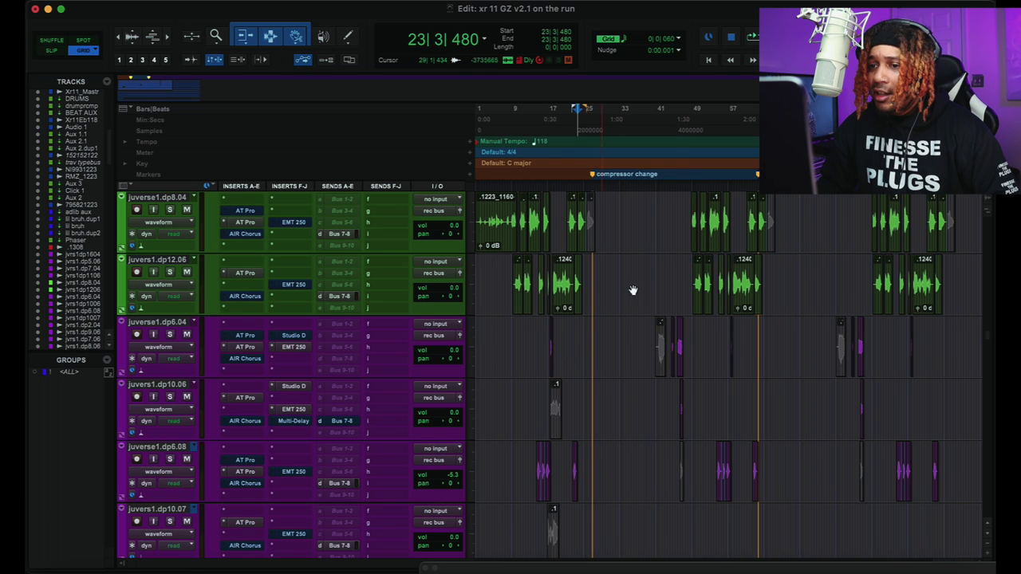
Play the verse from 24|4|840 and follow the juvers1.dp16.04 and juverse1.dp5.06 clips past the compressor change marker.
scroll(618, 268, "up", 5)
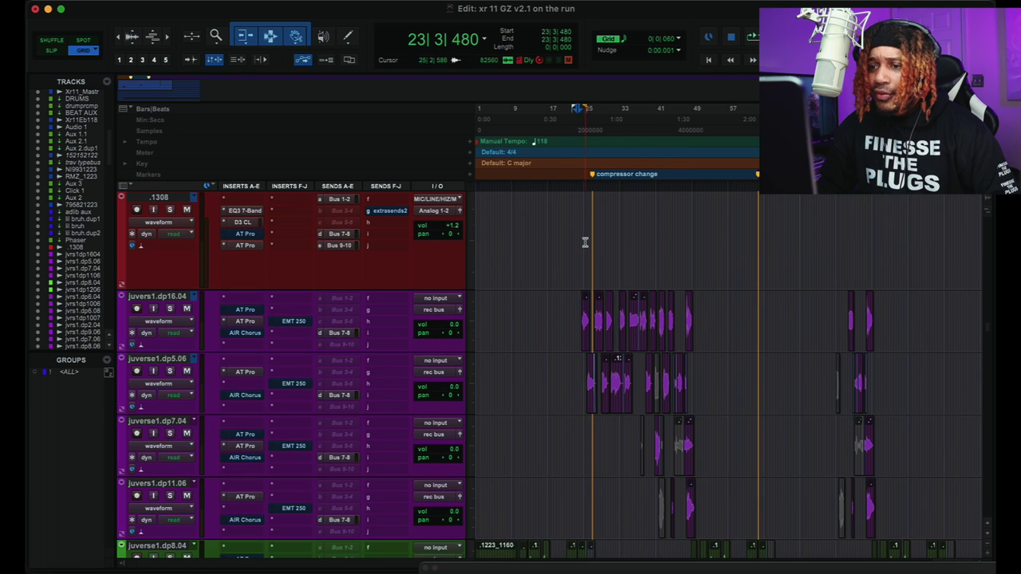
key("space")
key("t")
key("t")
key("t")
key("t")
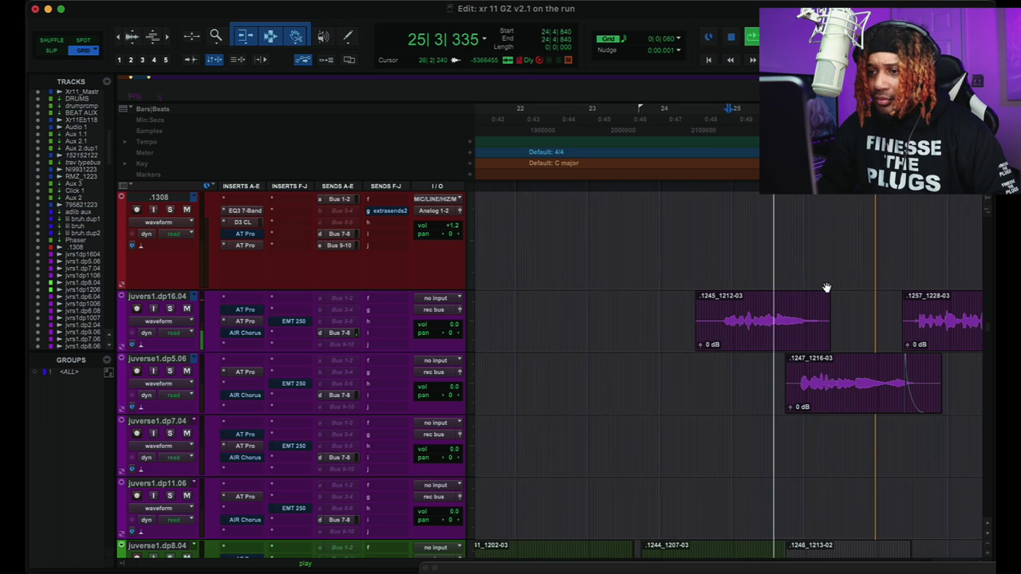
scroll(826, 288, "right", 3)
scroll(826, 288, "down", 1)
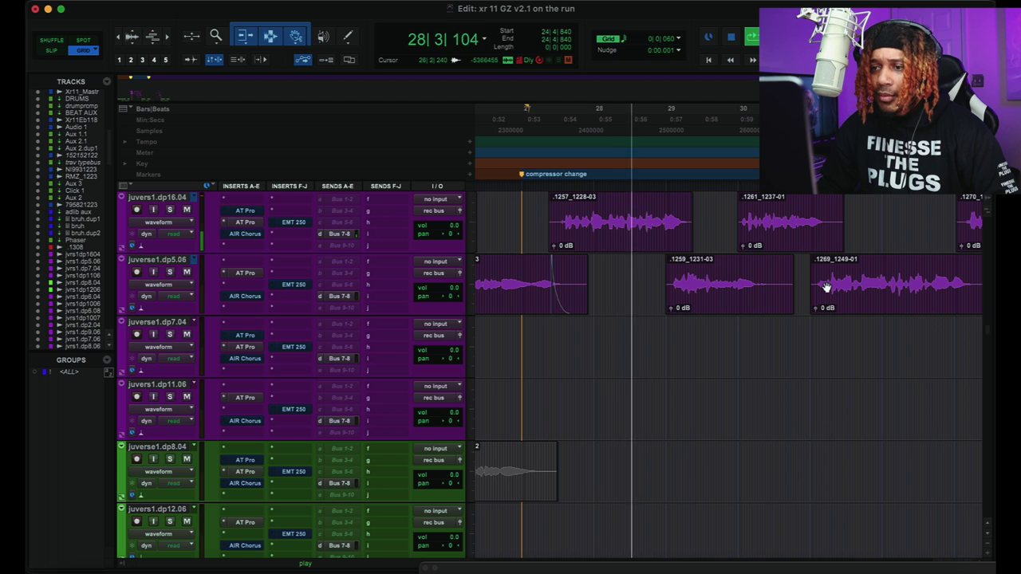
key("r")
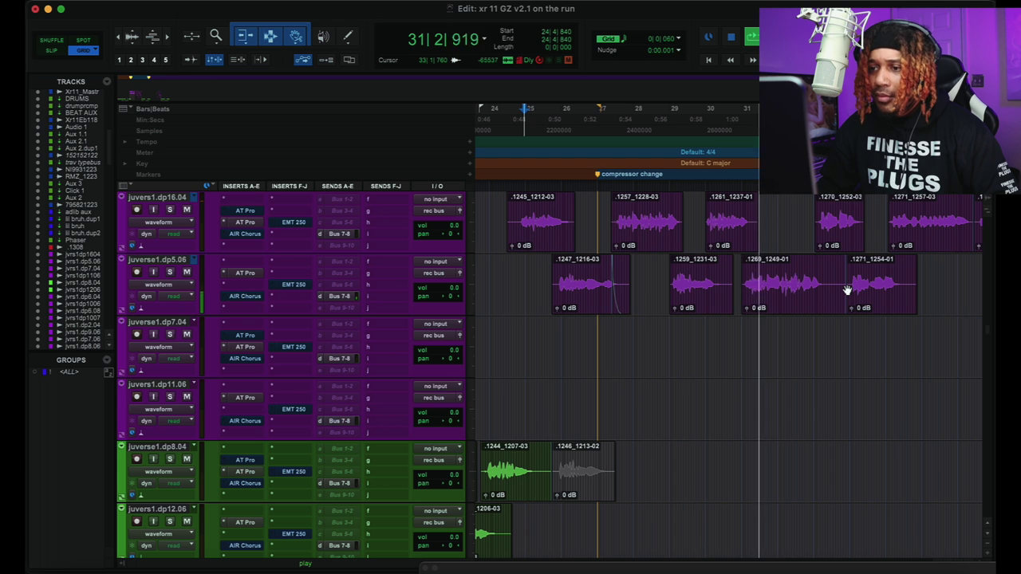
Survey the remaining vocal tracks during playback, down to the juhok1 hook tracks and back up to the verse tracks.
scroll(847, 290, "down", 10)
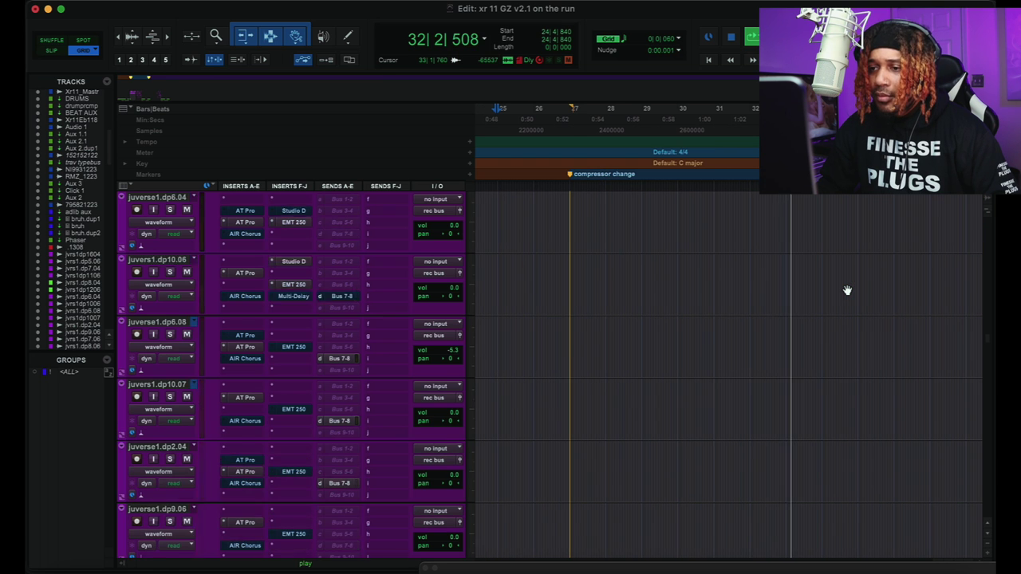
scroll(847, 290, "down", 15)
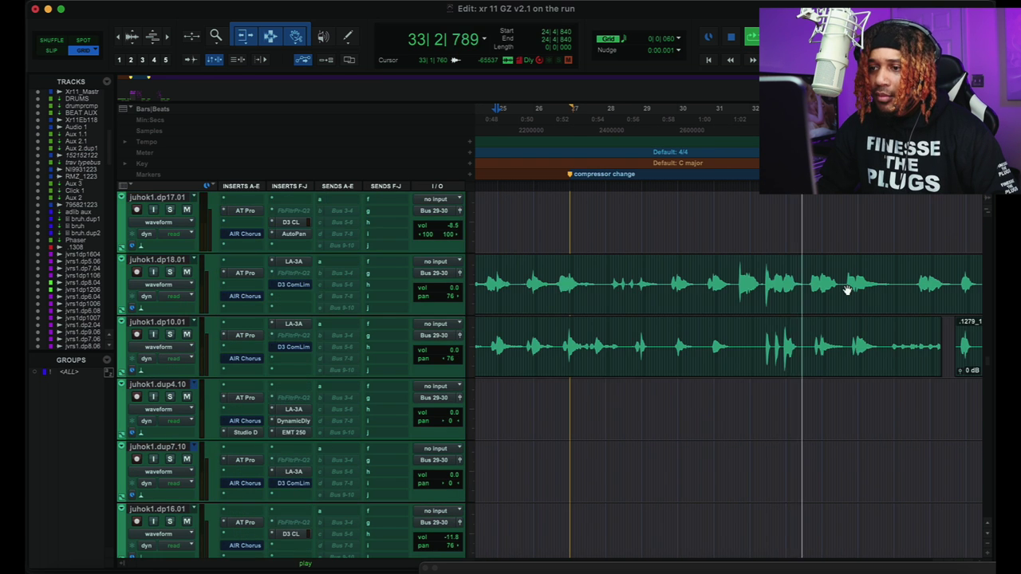
scroll(847, 290, "down", 2)
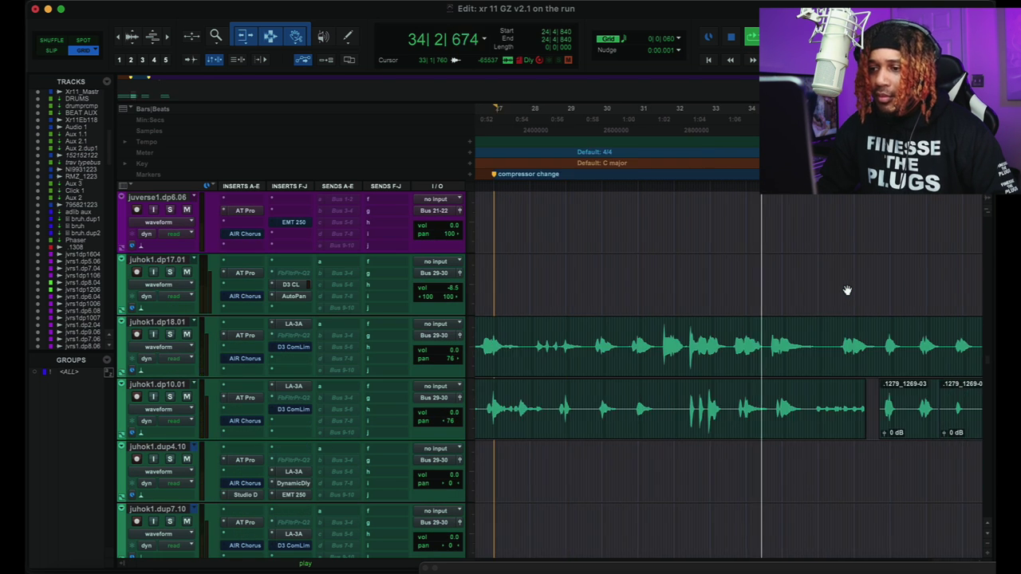
scroll(847, 291, "up", 20)
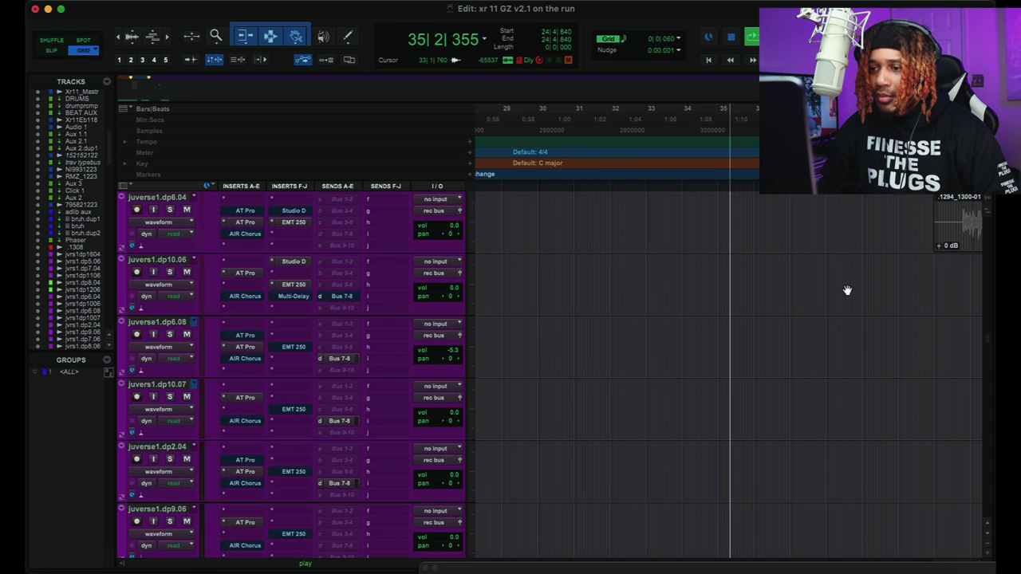
scroll(847, 290, "up", 5)
scroll(847, 290, "down", 4)
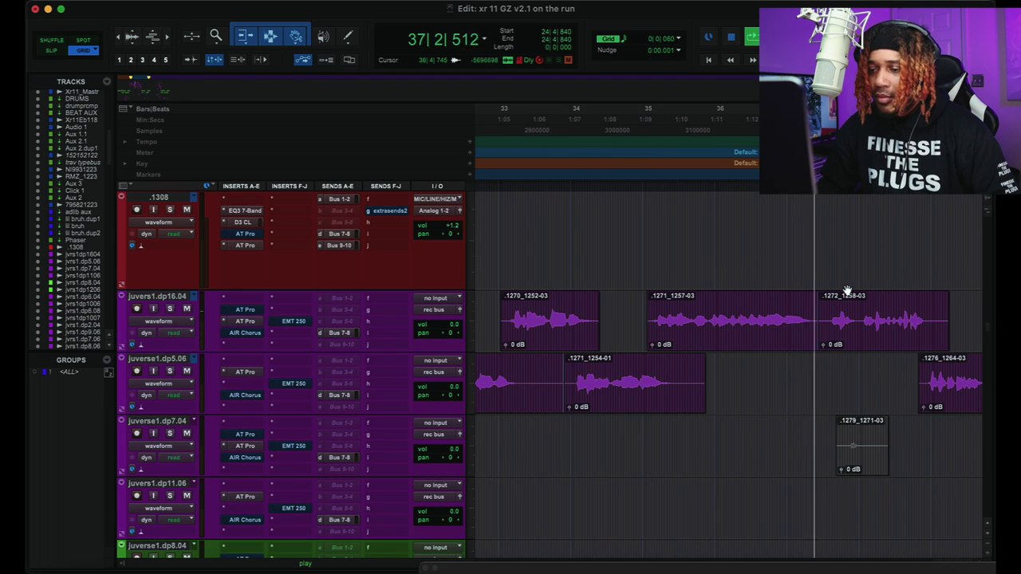
scroll(847, 291, "up", 4)
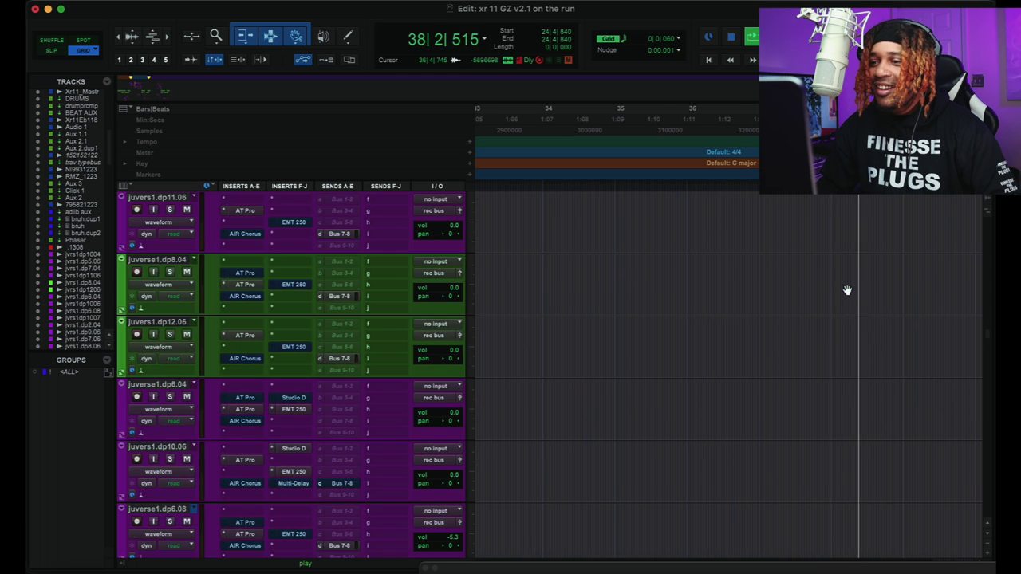
scroll(847, 290, "down", 3)
Replay the verse from 36|4|360 and follow the alternating clips on juvers1.dp16.04, juverse1.dp5.06 and juverse1.dp7.04.
key("space")
left_click(720, 293)
key("space")
key("t")
scroll(768, 294, "down", 5)
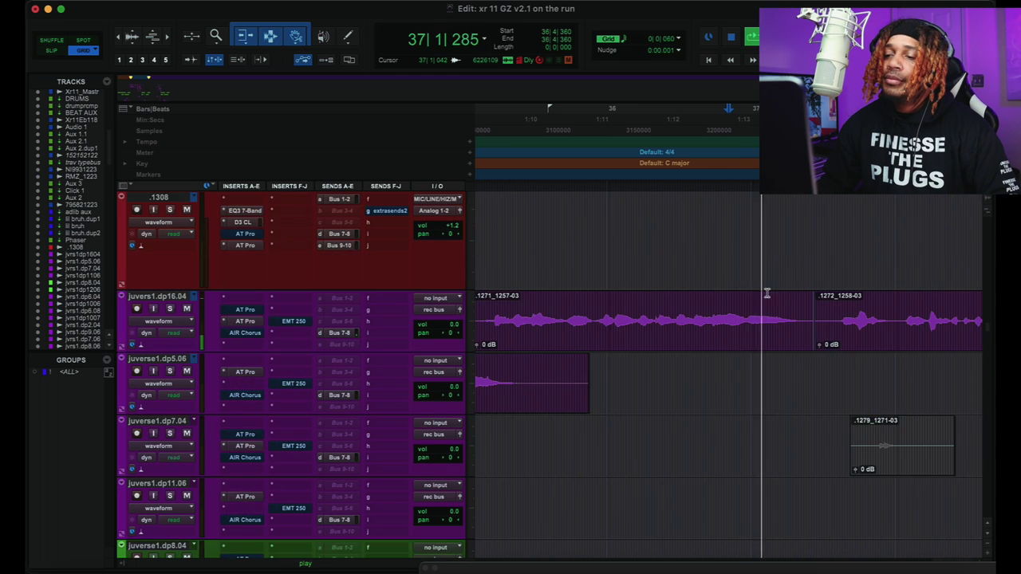
scroll(778, 293, "down", 8)
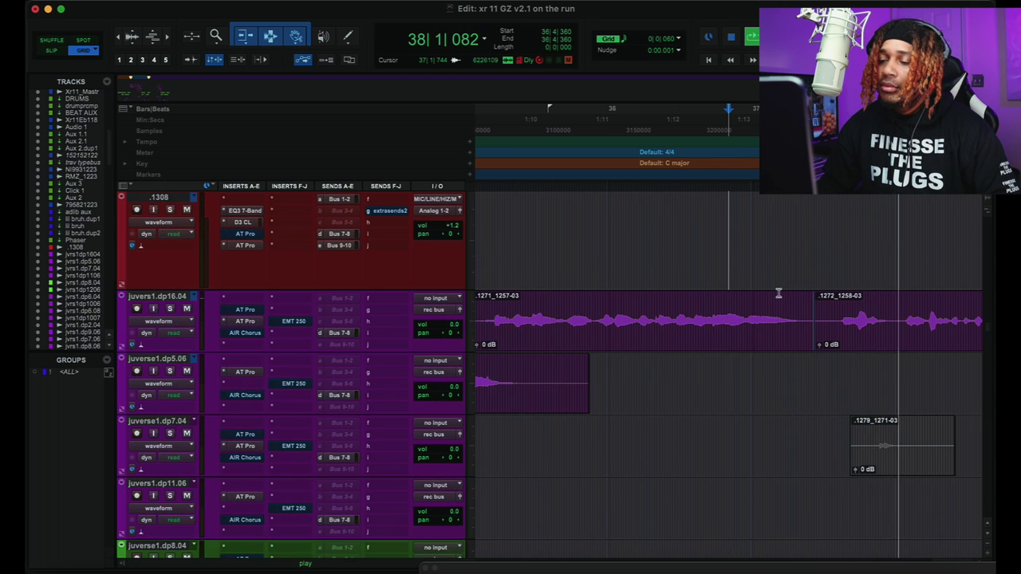
scroll(778, 293, "up", 4)
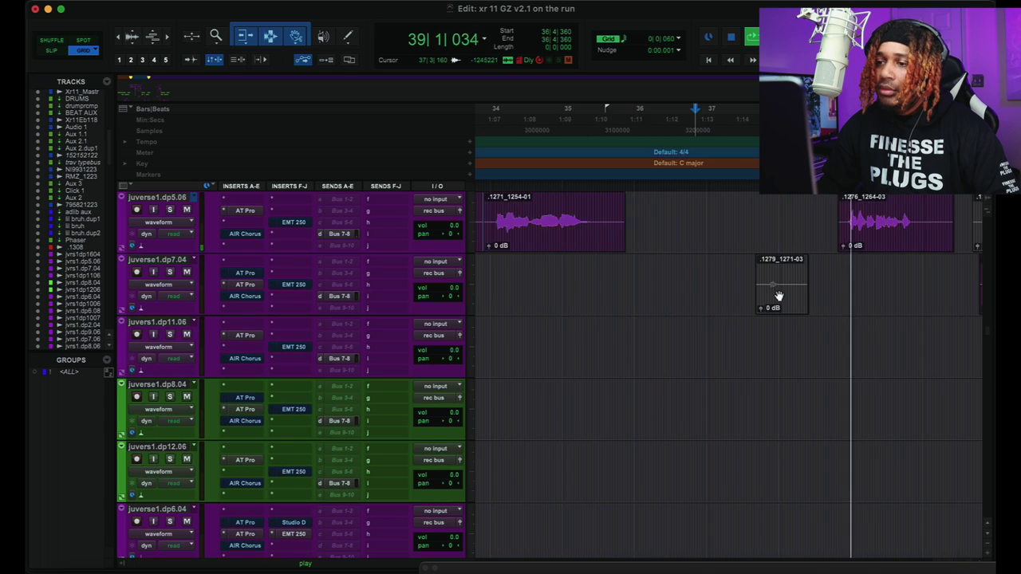
scroll(778, 296, "up", 3)
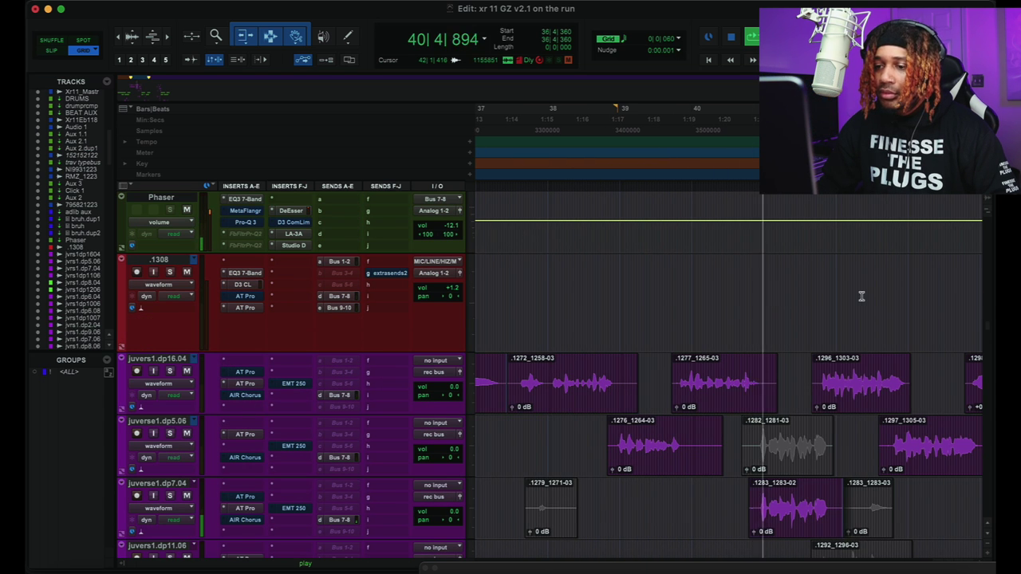
scroll(846, 301, "right", 1)
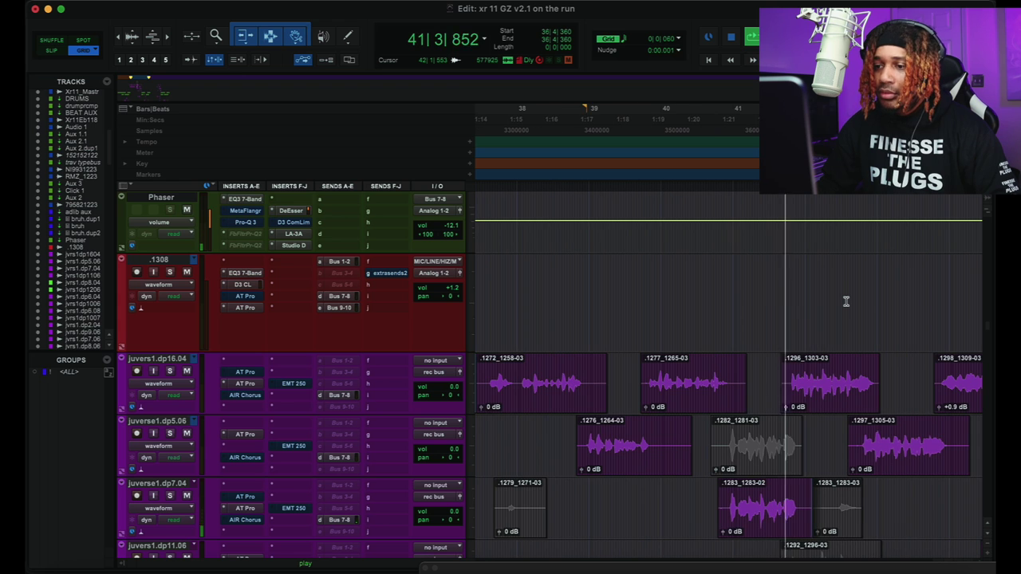
Replay the verse from 40|4|000 and check the clips from the lil bruh.dup2 aux down to juverse1.dp6.04.
key("space")
left_click(715, 298)
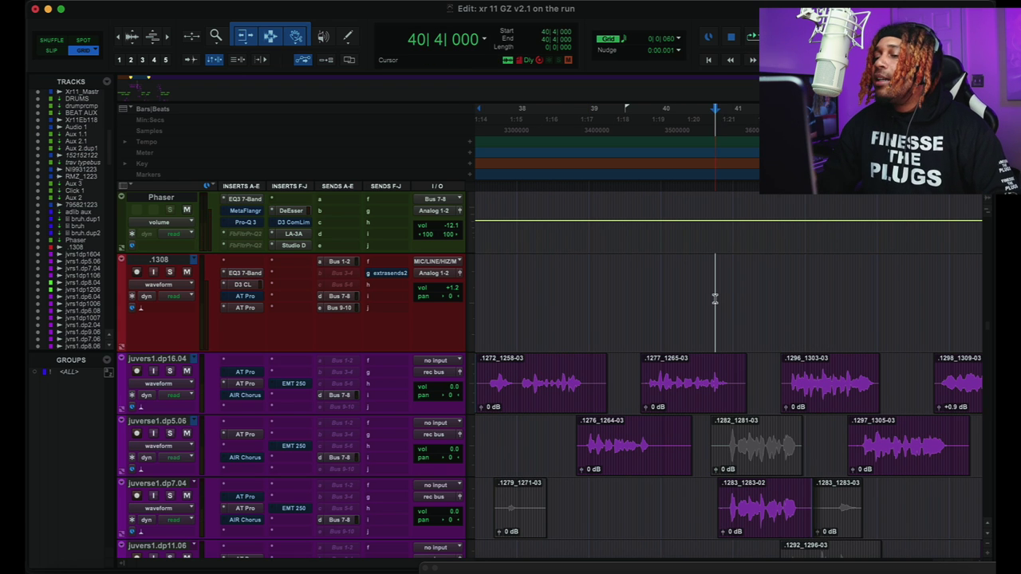
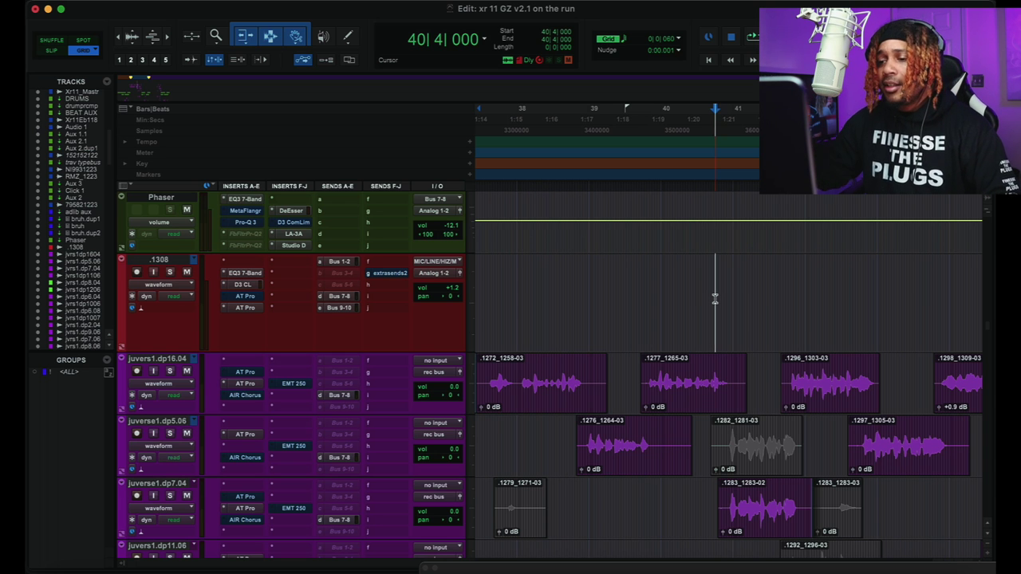
key("space")
key("t")
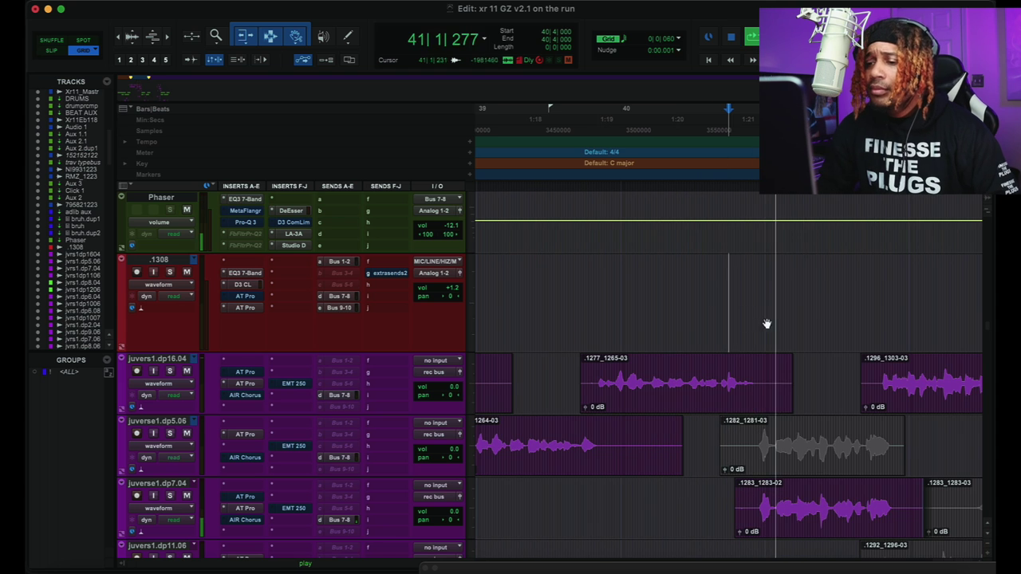
scroll(824, 319, "up", 5)
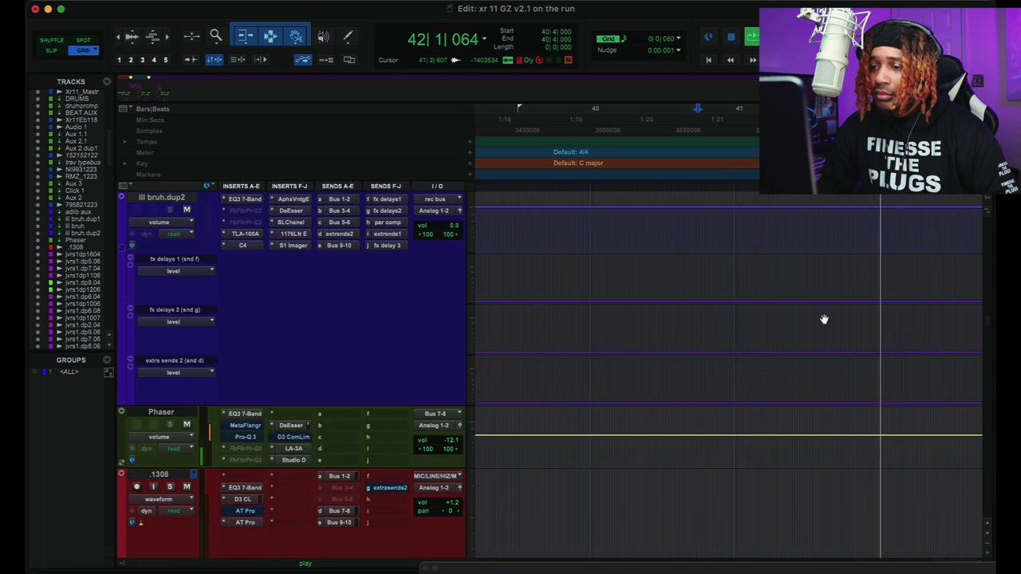
scroll(824, 319, "down", 6)
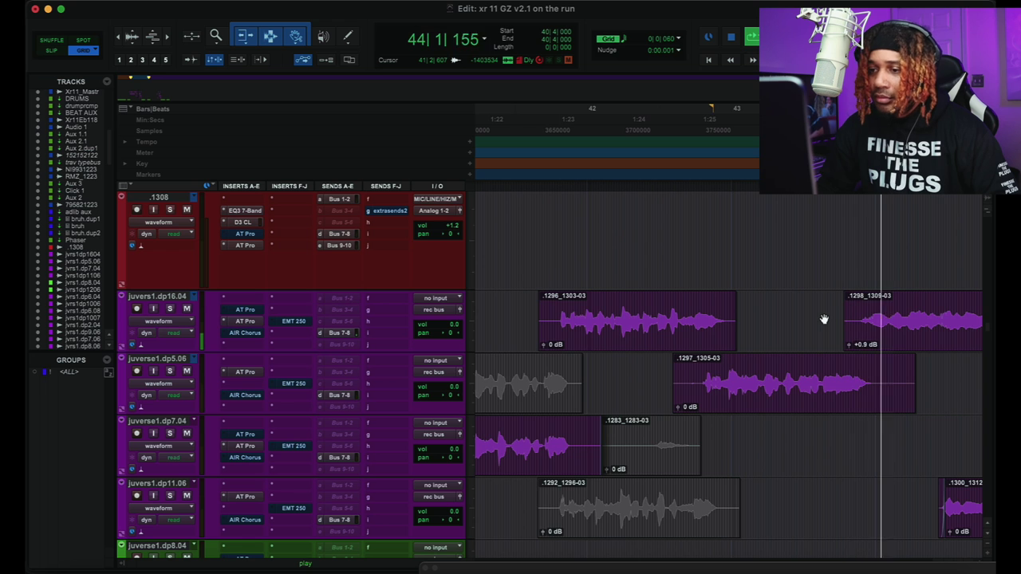
scroll(824, 319, "down", 5)
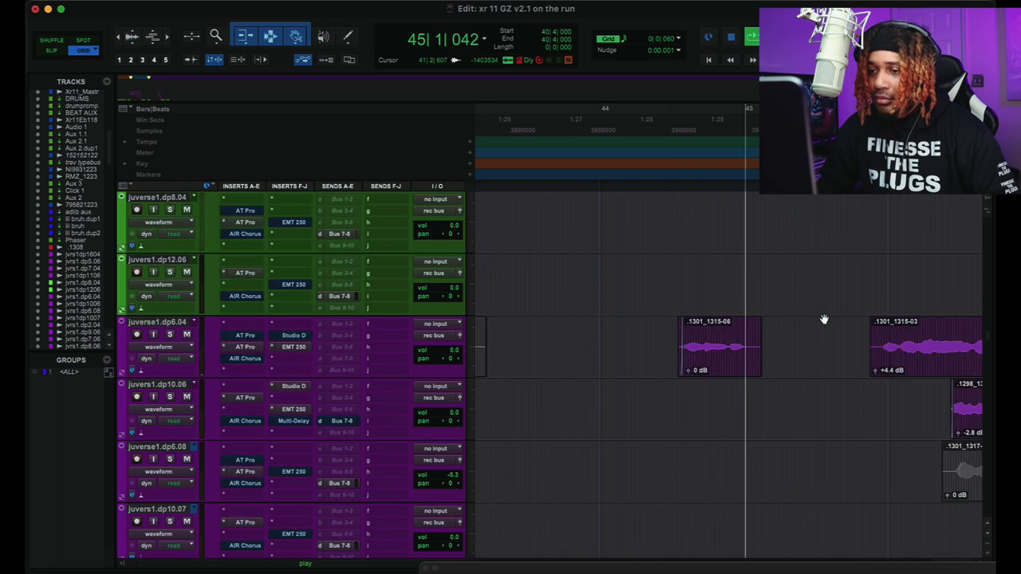
Follow the end of the verse through bar 50, where juverse1.dp8.04 and juvers1.dp12.06 come in, over a wider timeline range.
scroll(824, 319, "up", 4)
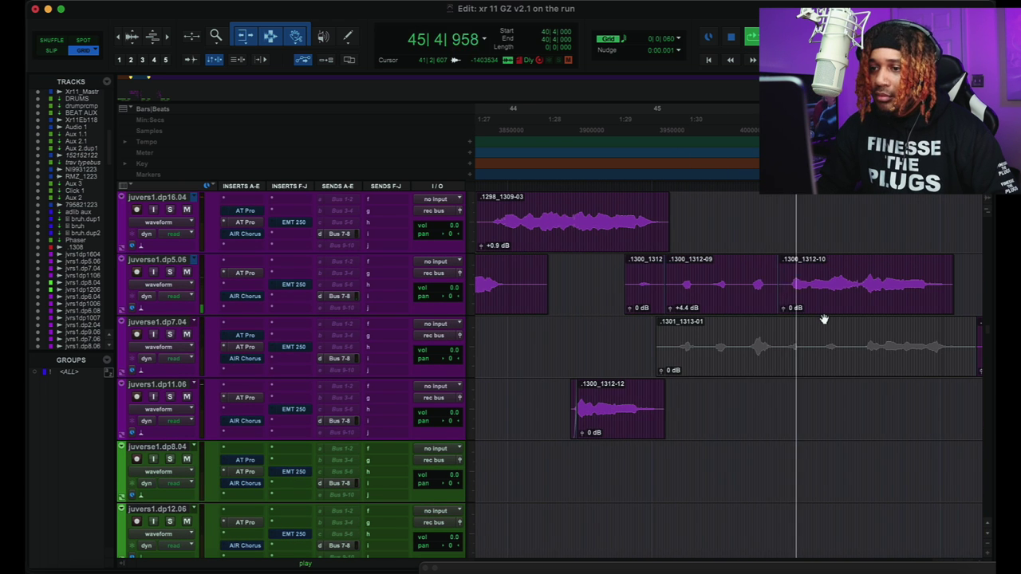
scroll(824, 319, "down", 5)
scroll(824, 319, "up", 3)
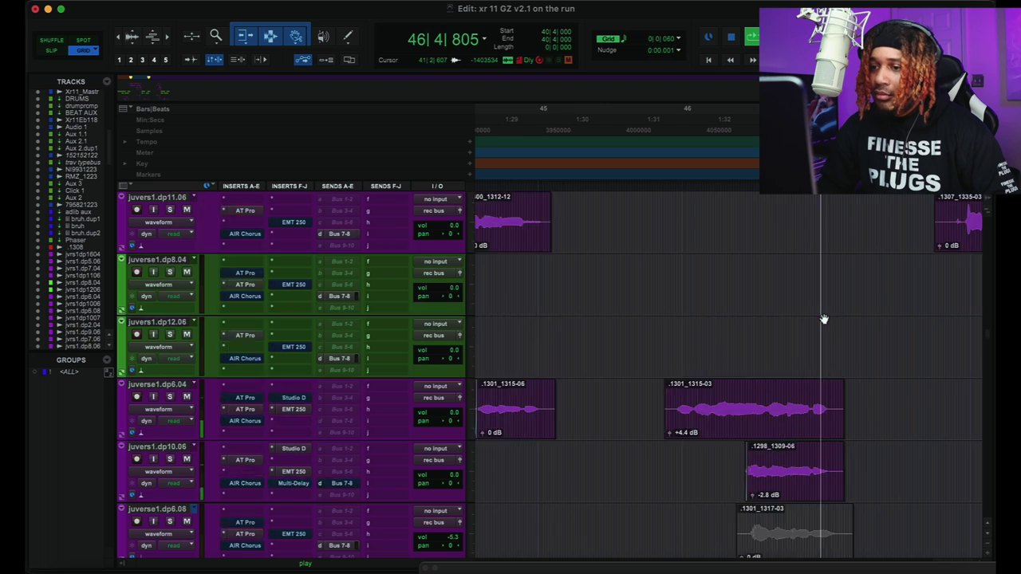
scroll(824, 319, "up", 2)
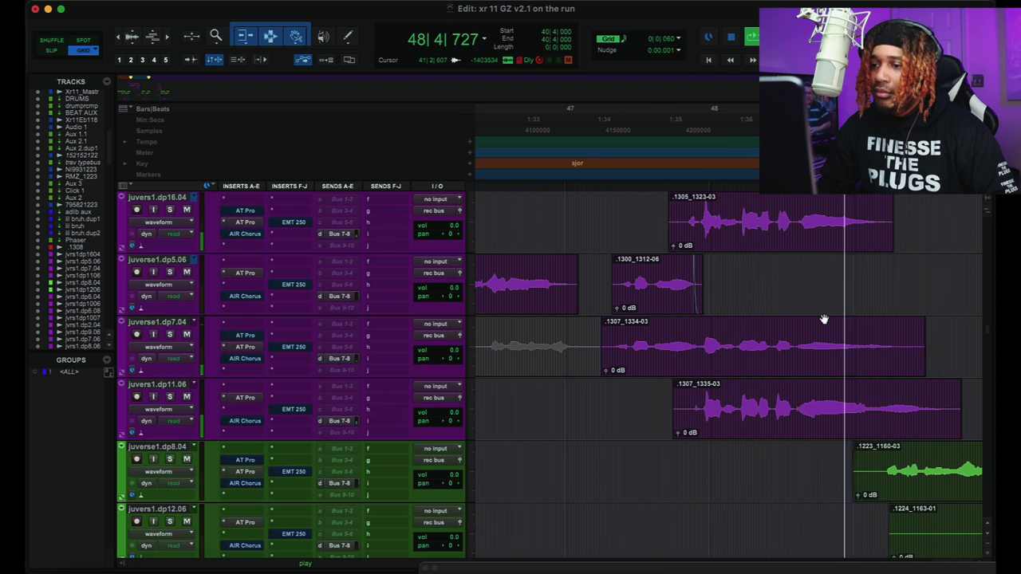
key("r")
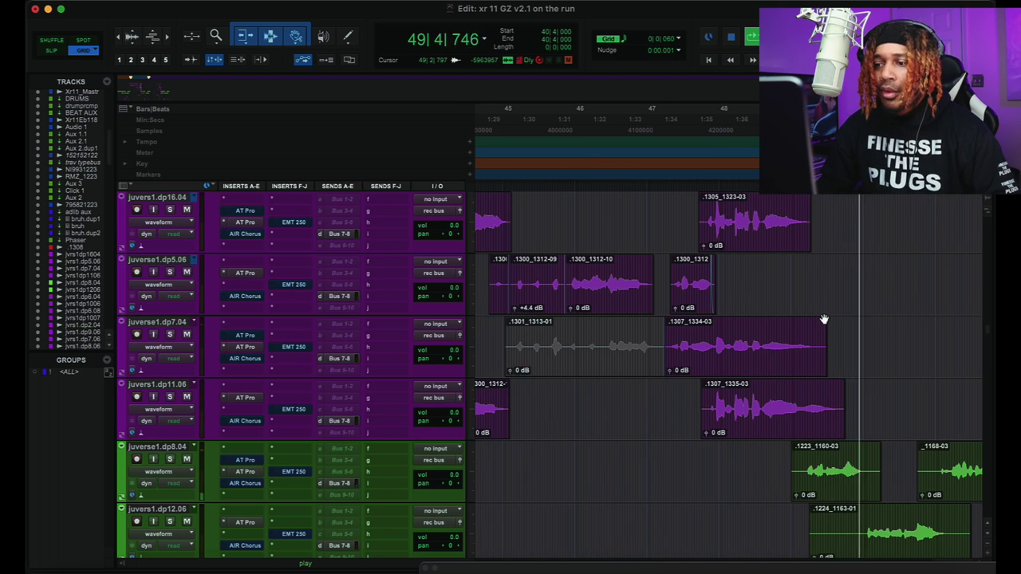
key("r")
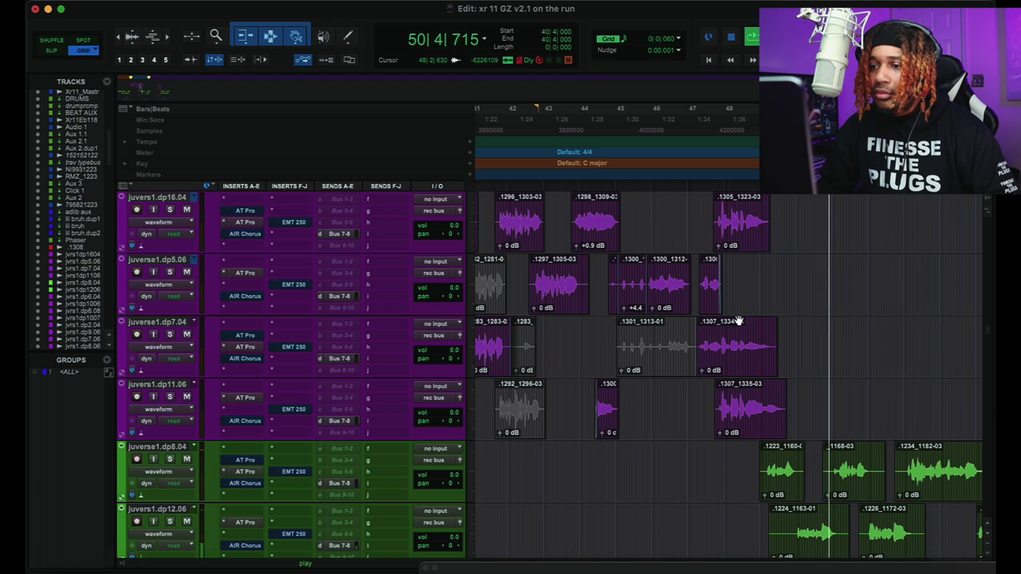
Stop playback and examine how the clips on the juvers1 and juverse1 tracks line up around bars 41 to 43.
scroll(691, 305, "left", 3)
scroll(689, 303, "left", 1)
key("space")
scroll(755, 284, "up", 4)
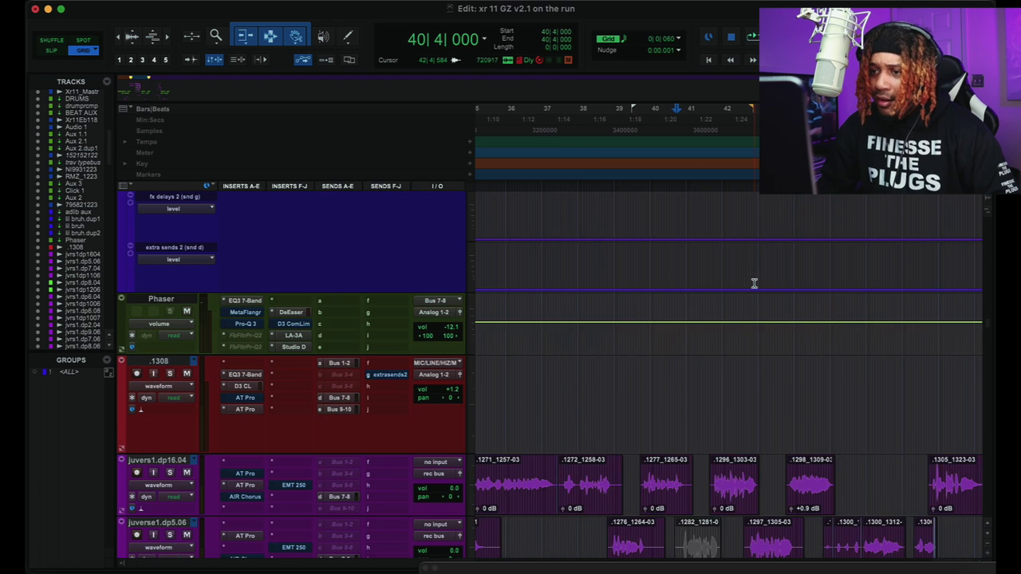
key("t")
key("t")
scroll(845, 328, "down", 2)
scroll(845, 331, "right", 10)
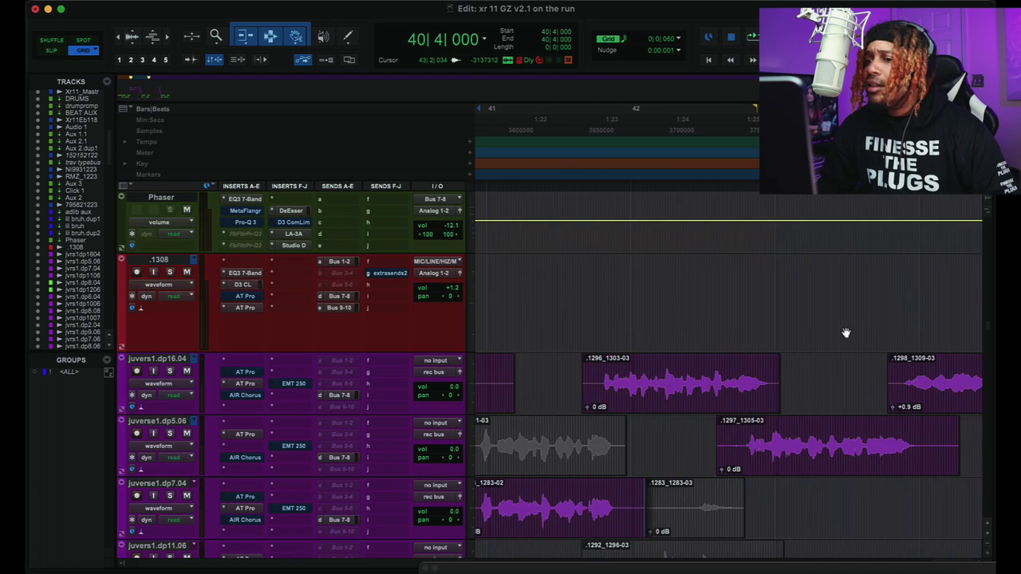
scroll(846, 332, "down", 5)
scroll(845, 332, "left", 3)
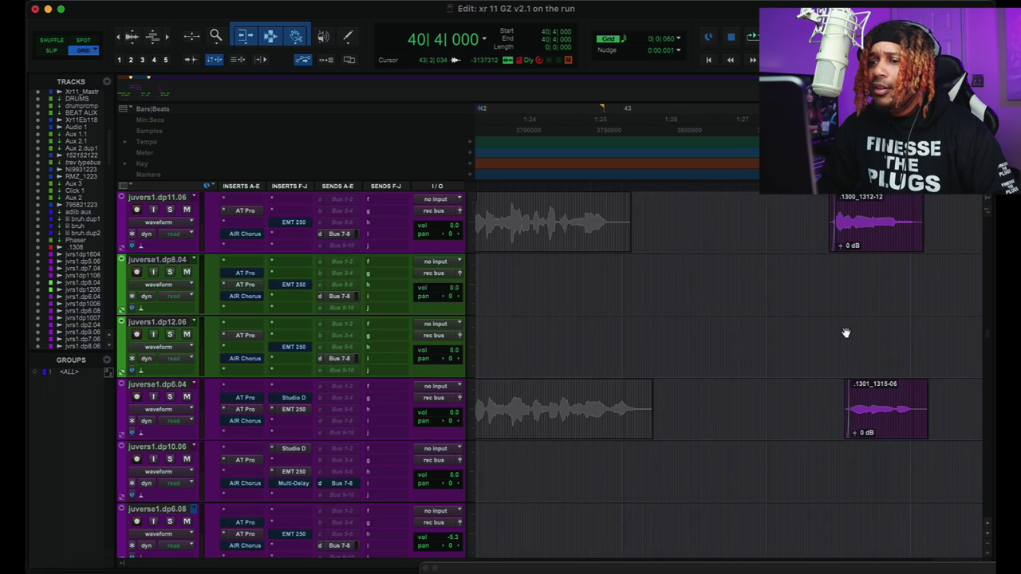
scroll(845, 333, "up", 6)
scroll(846, 332, "down", 3)
scroll(845, 333, "left", 4)
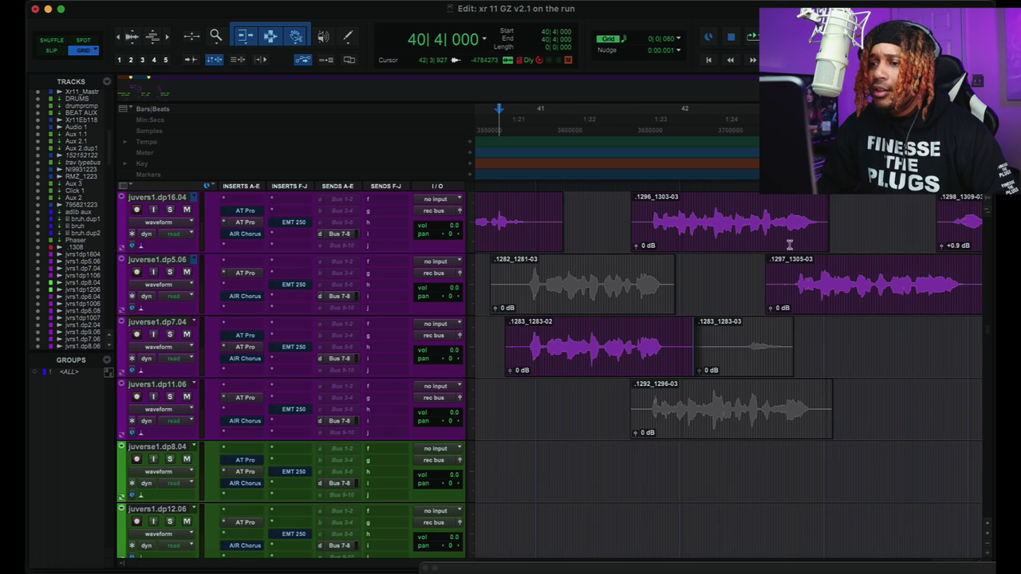
Inspect the start of clip .1297_1305-03 on juverse1.dp5.06 up close and play it from 42|3|780.
scroll(763, 274, "up", 5)
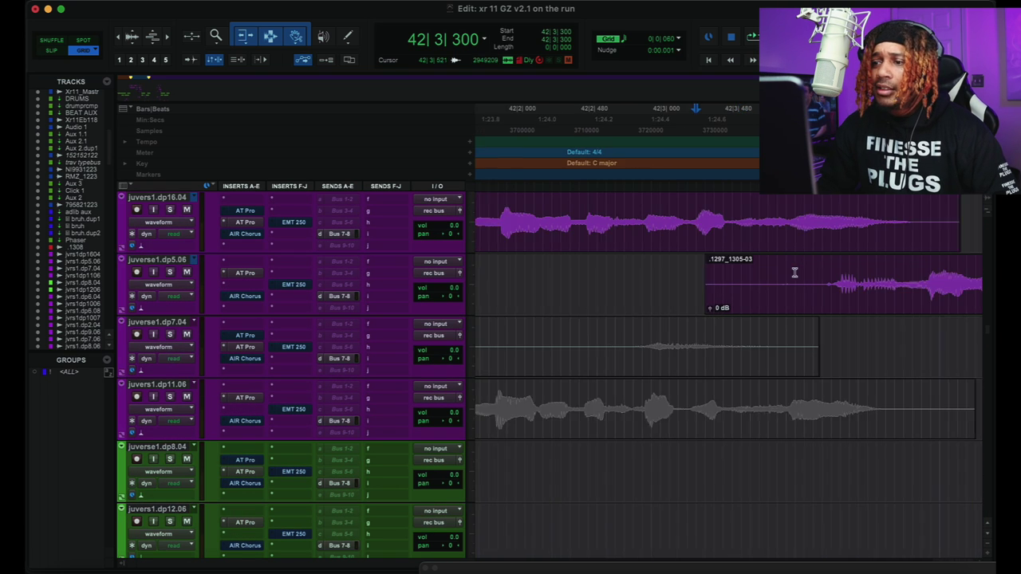
scroll(718, 283, "right", 3)
left_click(548, 264)
scroll(548, 265, "down", 1)
key("space")
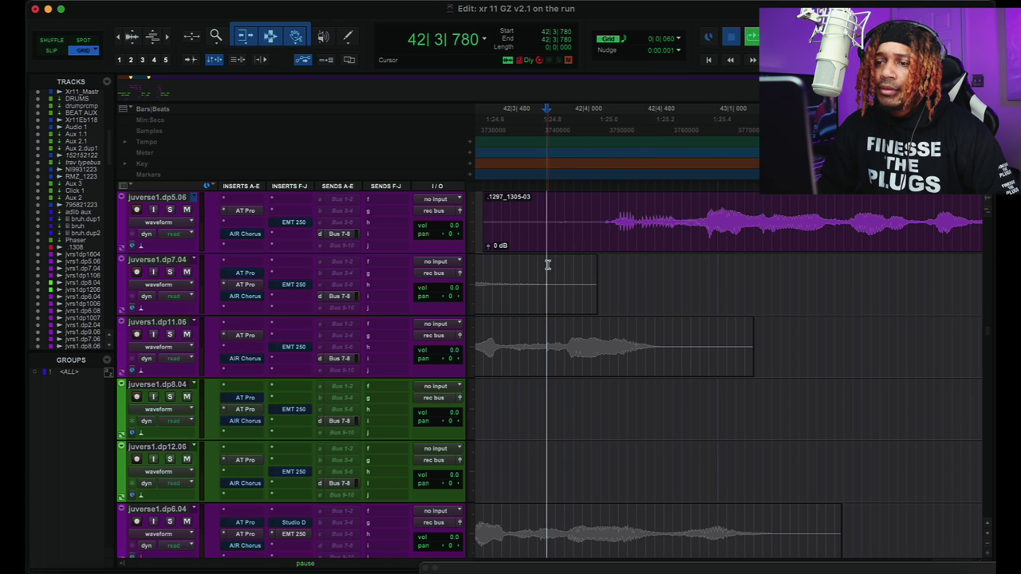
key("r")
key("r")
scroll(645, 279, "up", 4)
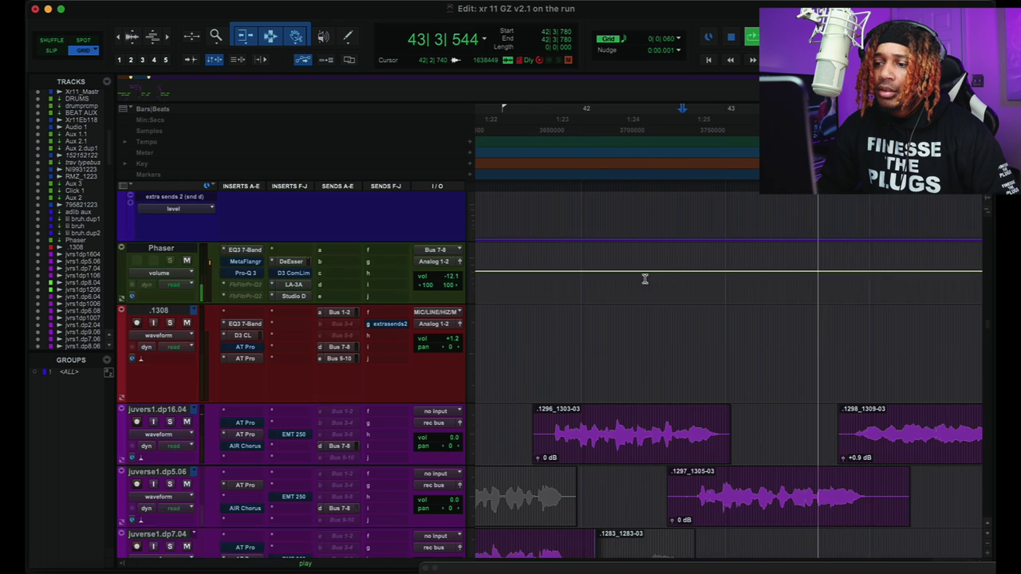
Replay from 42|2|420 and examine up close the overlap between clips .1296_1303-03 and .1297_1305-03.
scroll(645, 277, "down", 2)
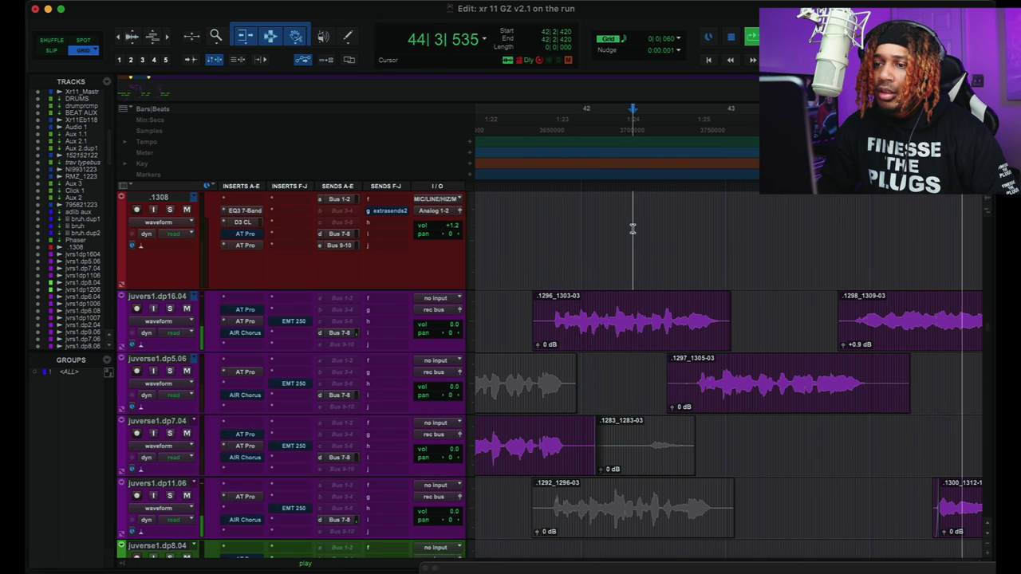
left_click(632, 225)
key("space")
key("space")
key("t")
key("t")
scroll(754, 288, "right", 1)
scroll(753, 289, "right", 2)
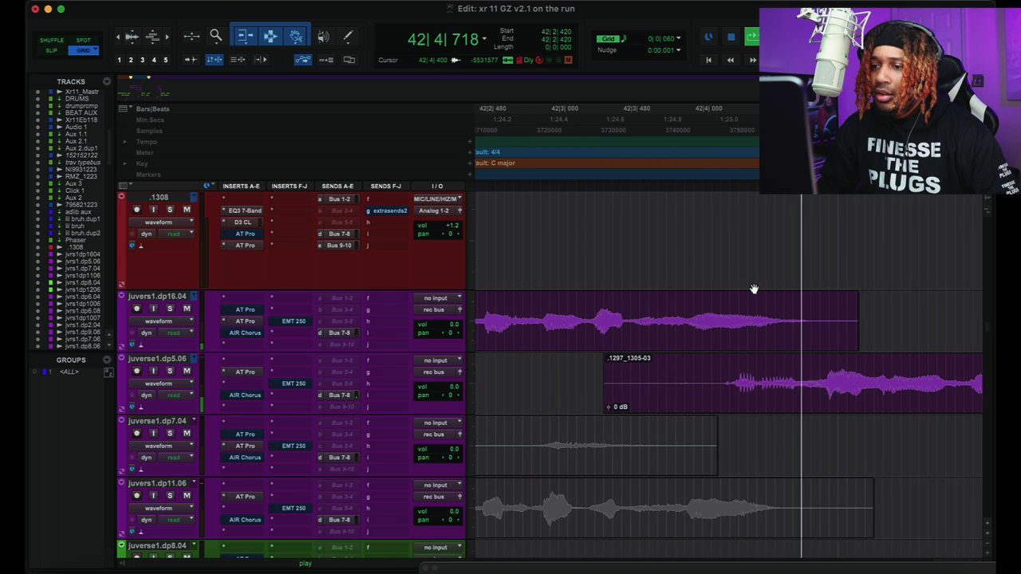
Play the handover between the juvers1.dp16.04 and juverse1.dp5.06 clips from 42|2|780, and stop playback.
scroll(753, 289, "down", 1)
key("space")
key("space")
key("t")
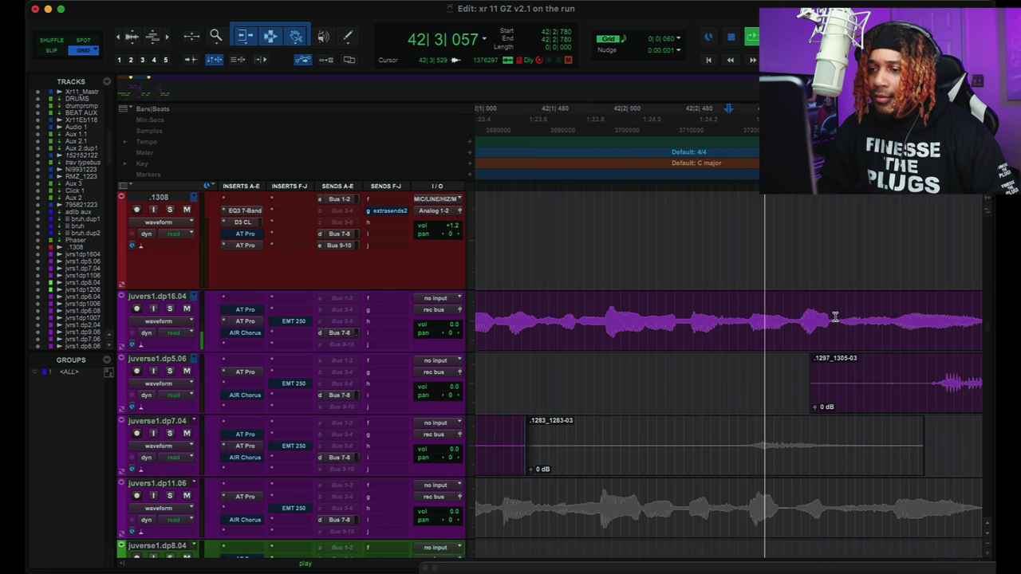
scroll(834, 315, "right", 2)
key("space")
Examine up close where clip .1297_1305-03 overlaps the tail of the clip on juvers1.dp16.04 around bar 42.
key("r")
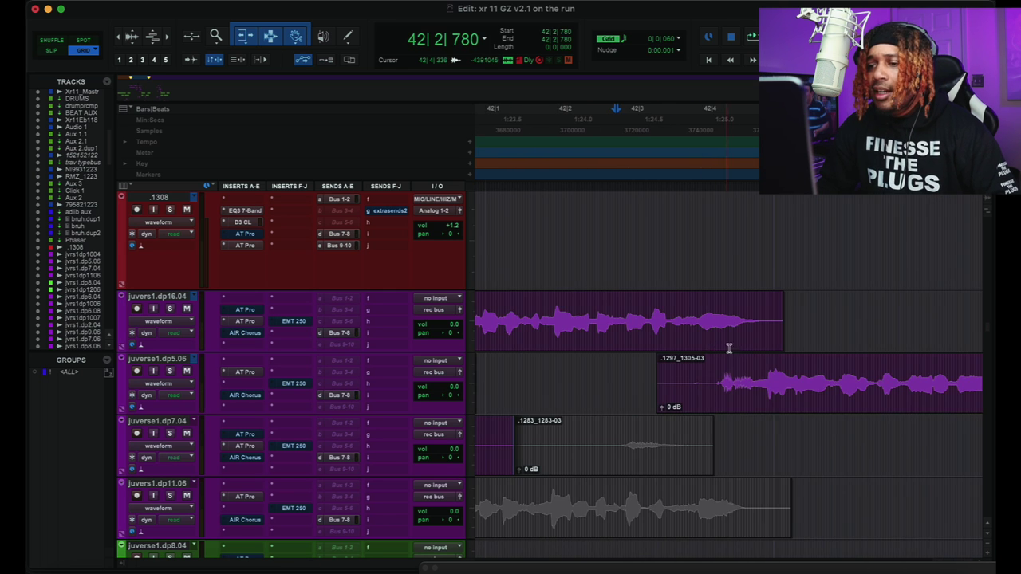
key("t")
key("t")
scroll(859, 353, "right", 3)
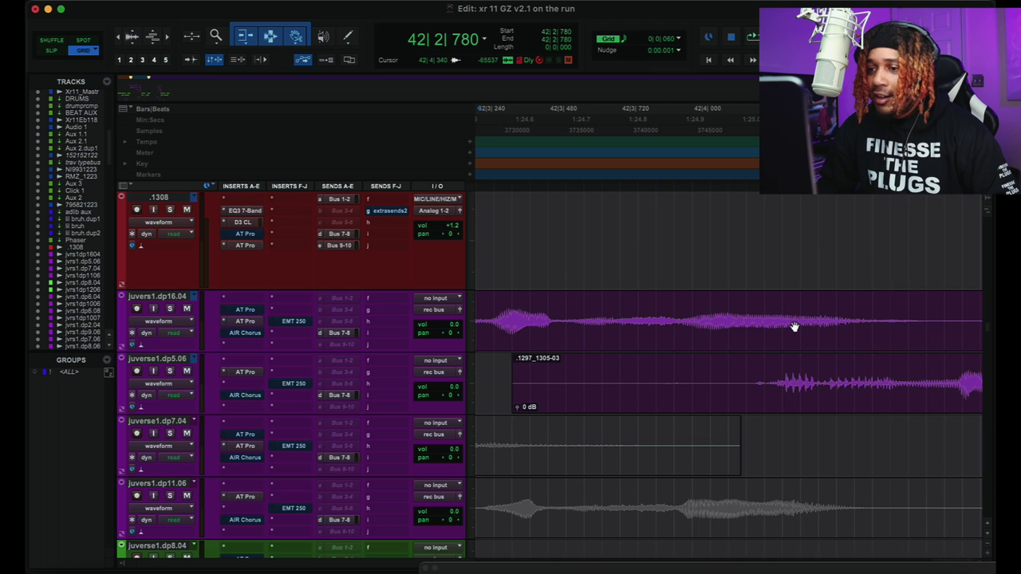
scroll(772, 365, "down", 5)
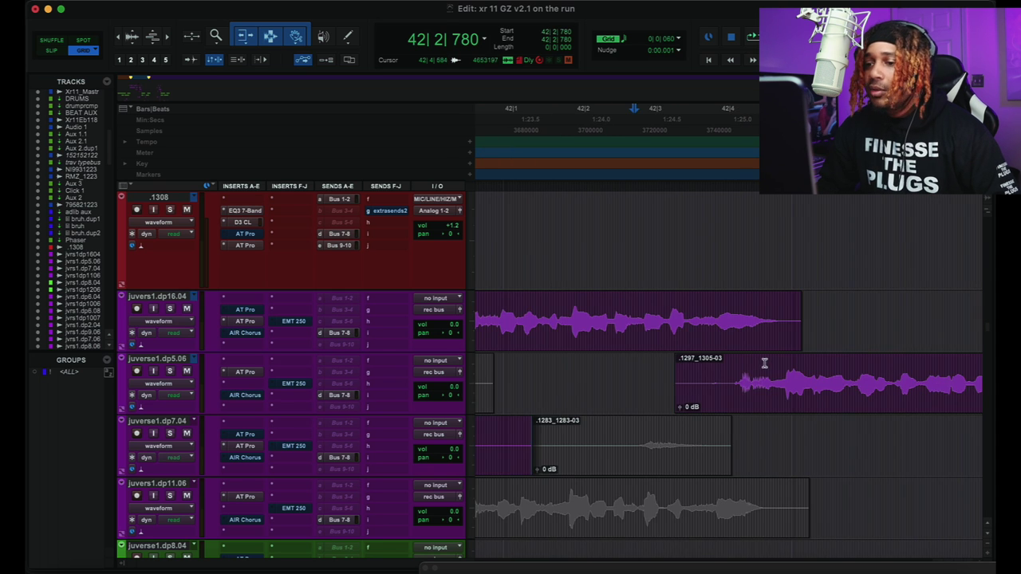
Examine the overall layout of the verse clips over a wide timeline range, continuing down to the juhok1 hook tracks.
scroll(622, 289, "down", 6)
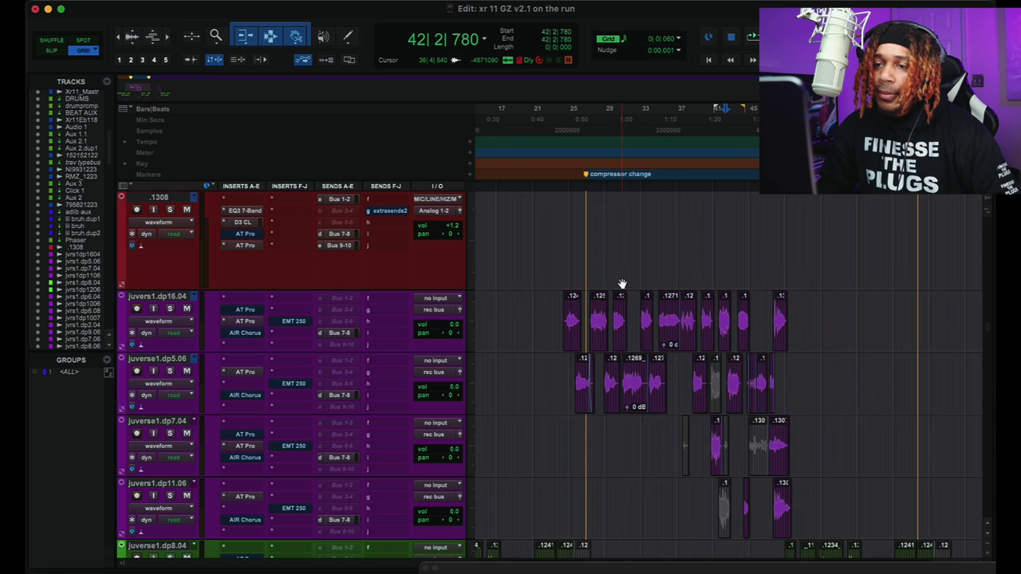
scroll(622, 284, "down", 5)
scroll(622, 284, "up", 5)
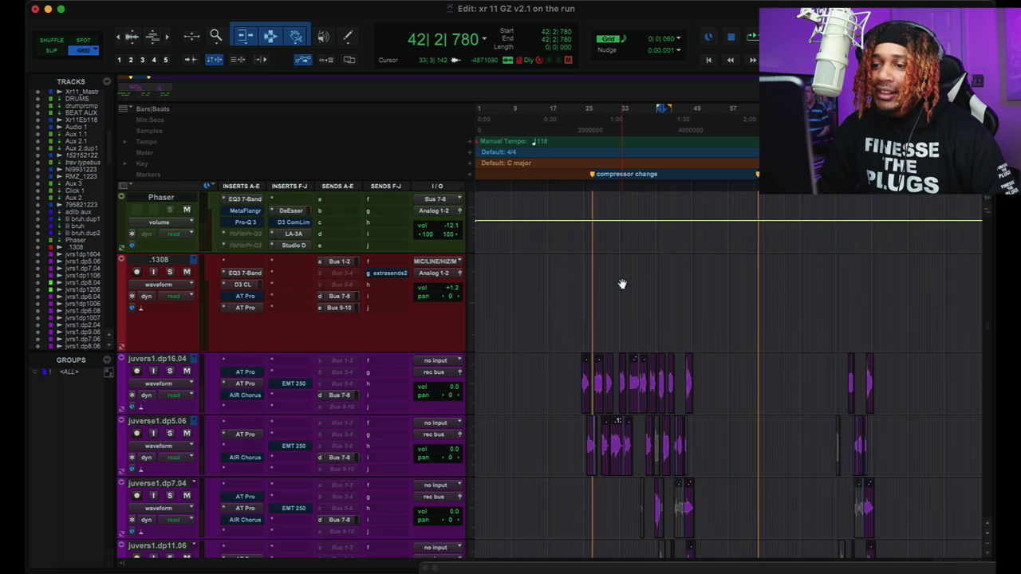
scroll(621, 281, "up", 2)
scroll(607, 325, "down", 3)
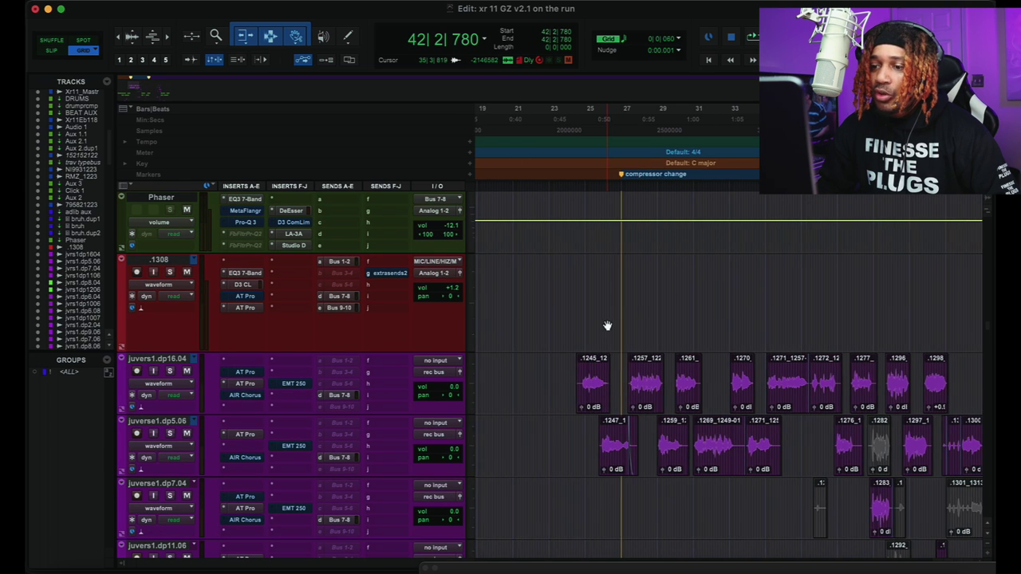
scroll(607, 325, "down", 5)
scroll(607, 325, "down", 10)
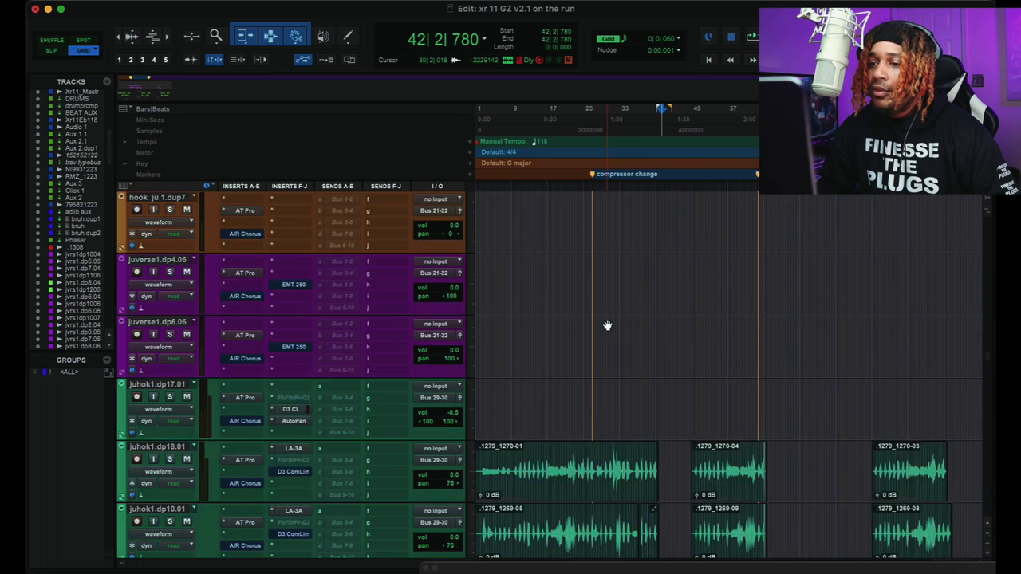
scroll(607, 325, "down", 10)
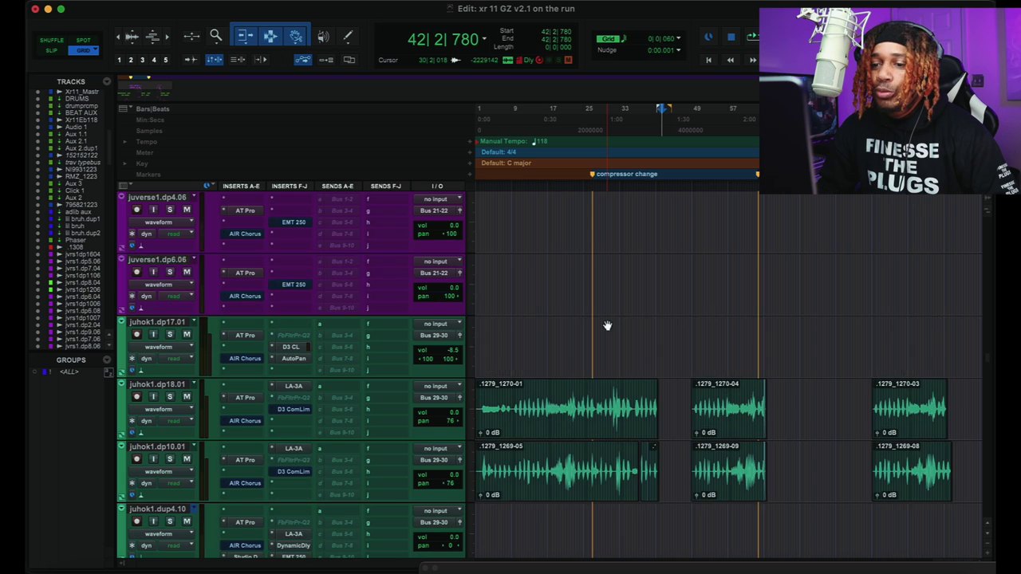
Reduce the height of the tracks in the Edit window to a compact size.
left_click(989, 547)
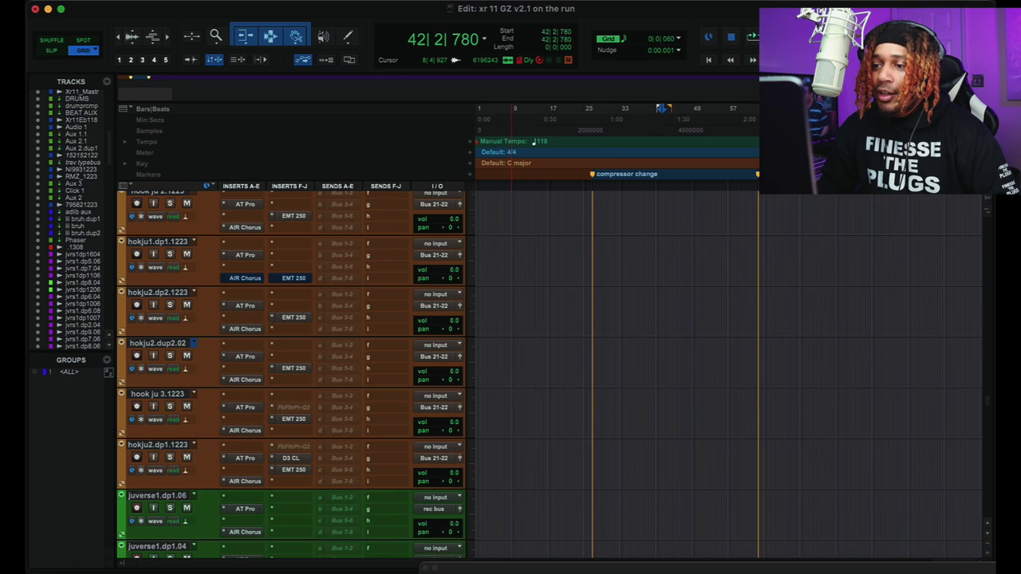
left_click(989, 547)
left_click(989, 548)
Look through the session's compact track list, from the aux and verse tracks to the inactive vocal tracks.
scroll(769, 389, "up", 3)
scroll(768, 390, "down", 15)
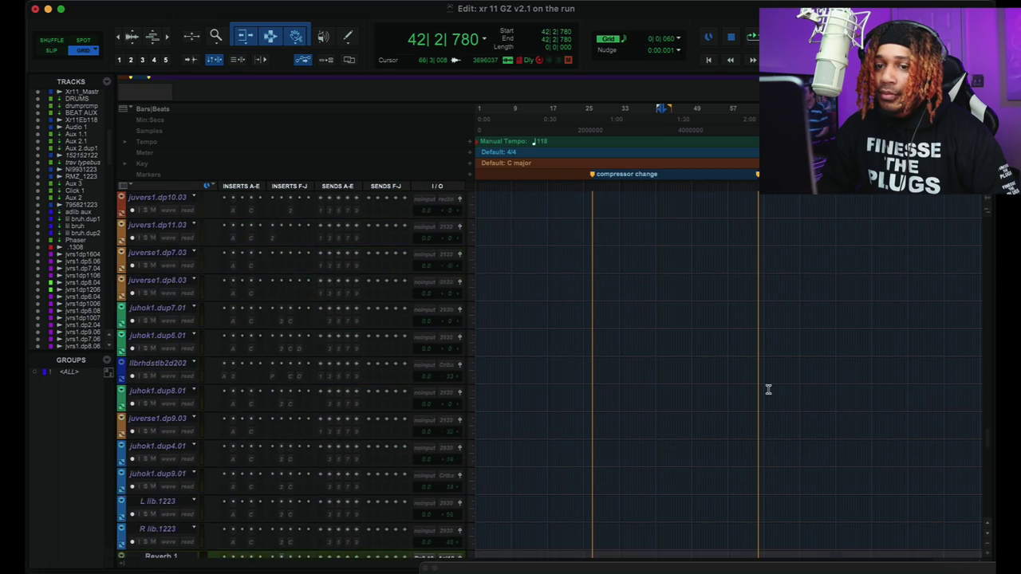
scroll(768, 389, "down", 15)
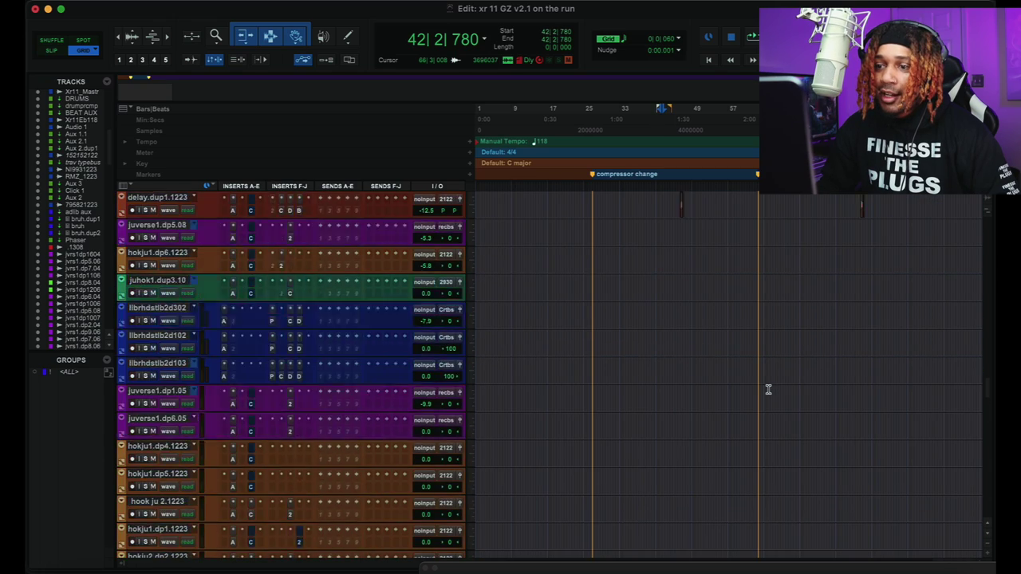
scroll(768, 390, "up", 15)
scroll(768, 390, "right", 1)
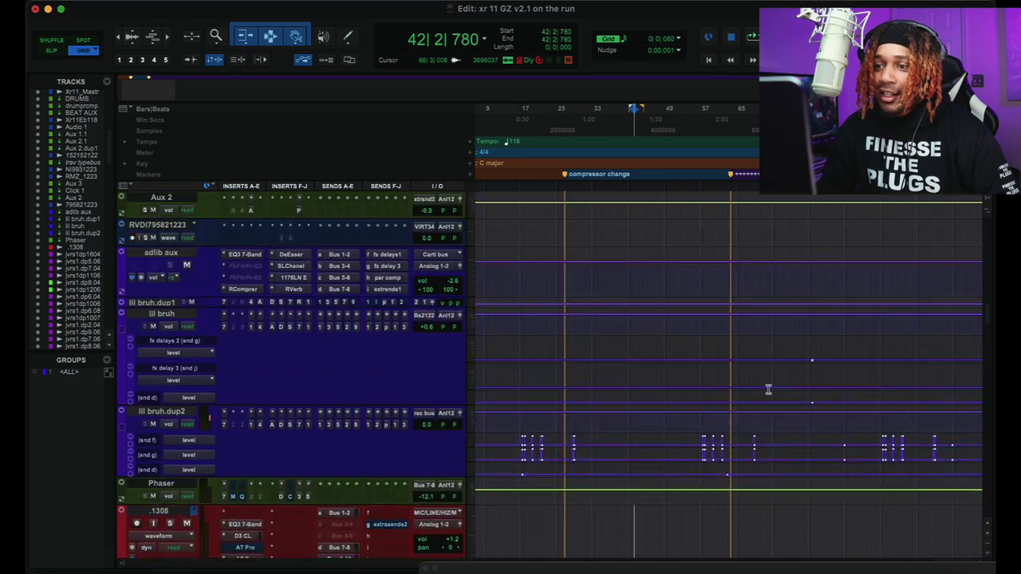
scroll(768, 390, "up", 5)
scroll(768, 389, "down", 10)
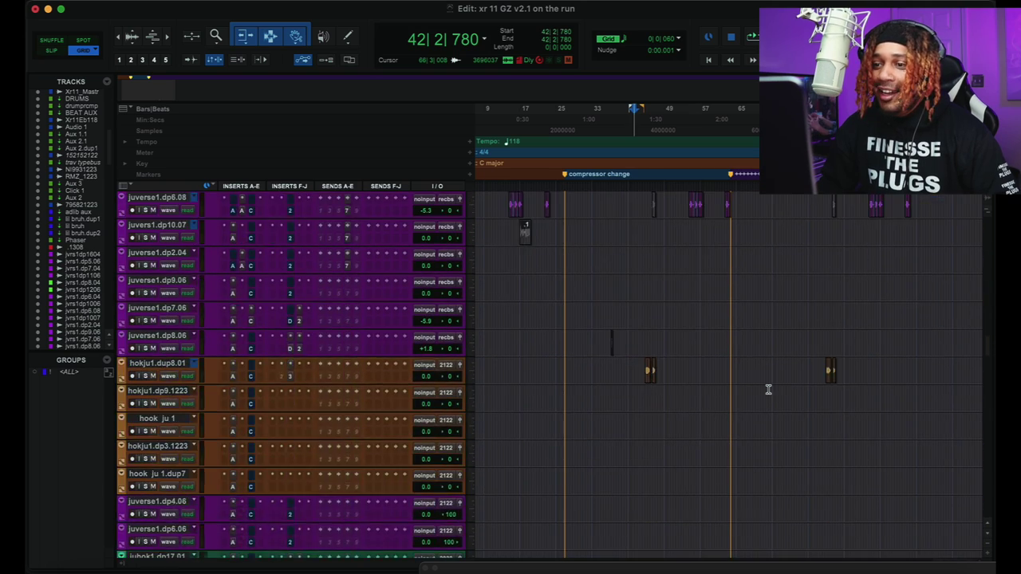
scroll(768, 389, "up", 10)
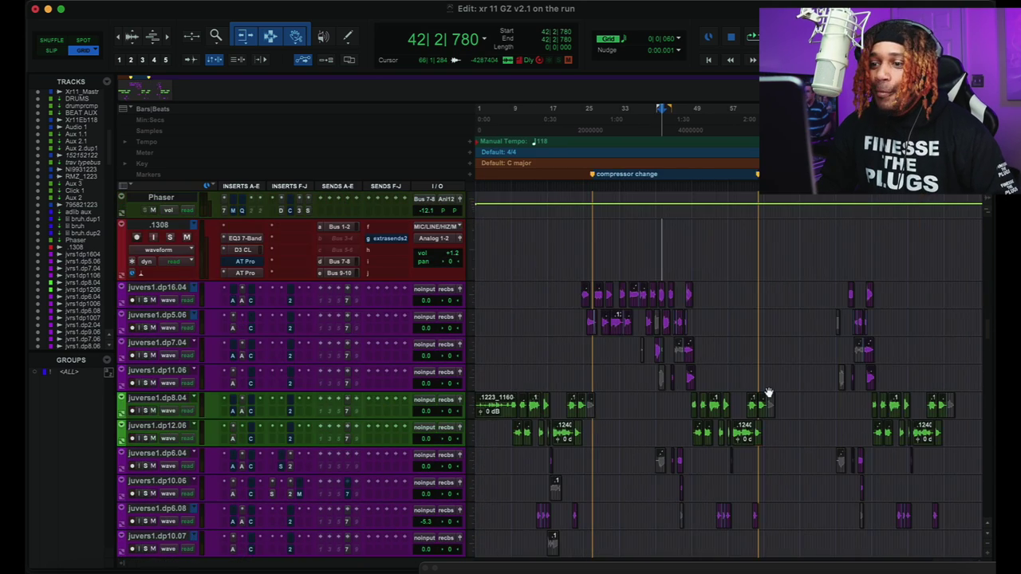
Examine how the verse and hook vocal clips are spread across their tracks over the full song timeline.
scroll(768, 393, "down", 4)
key("r")
key("r")
scroll(770, 383, "up", 3)
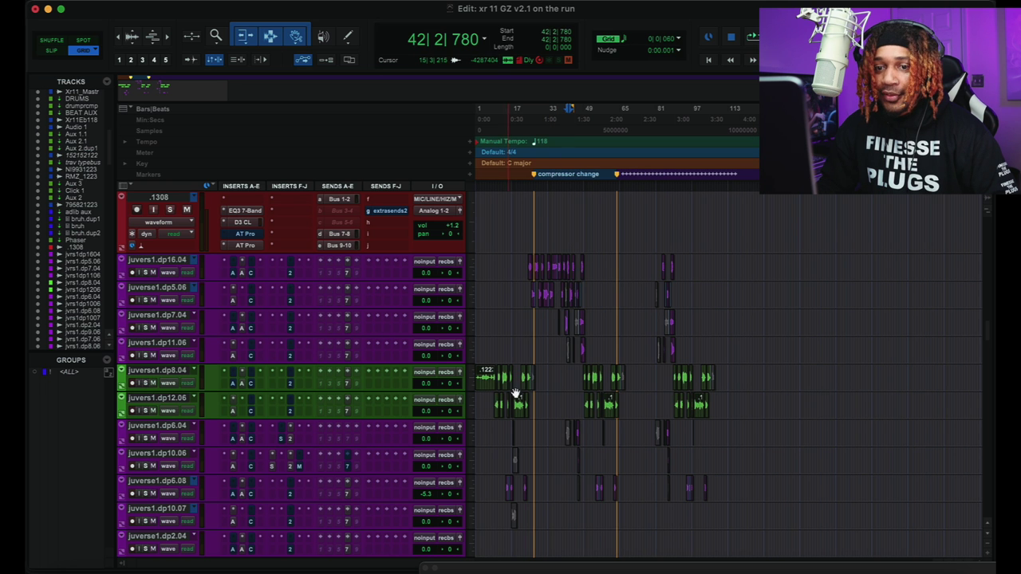
scroll(514, 392, "down", 12)
scroll(523, 398, "up", 4)
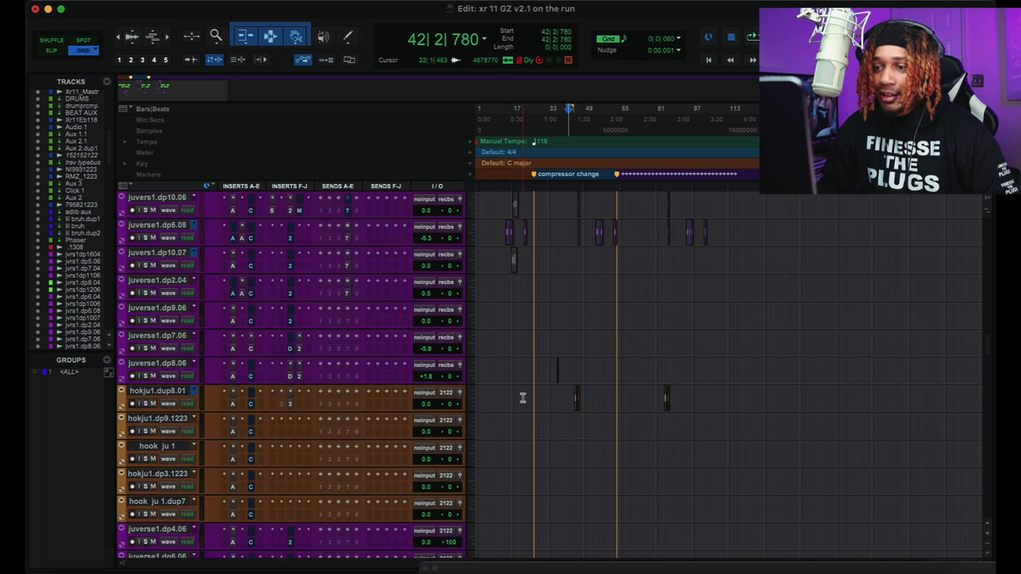
scroll(522, 398, "up", 6)
scroll(522, 398, "up", 4)
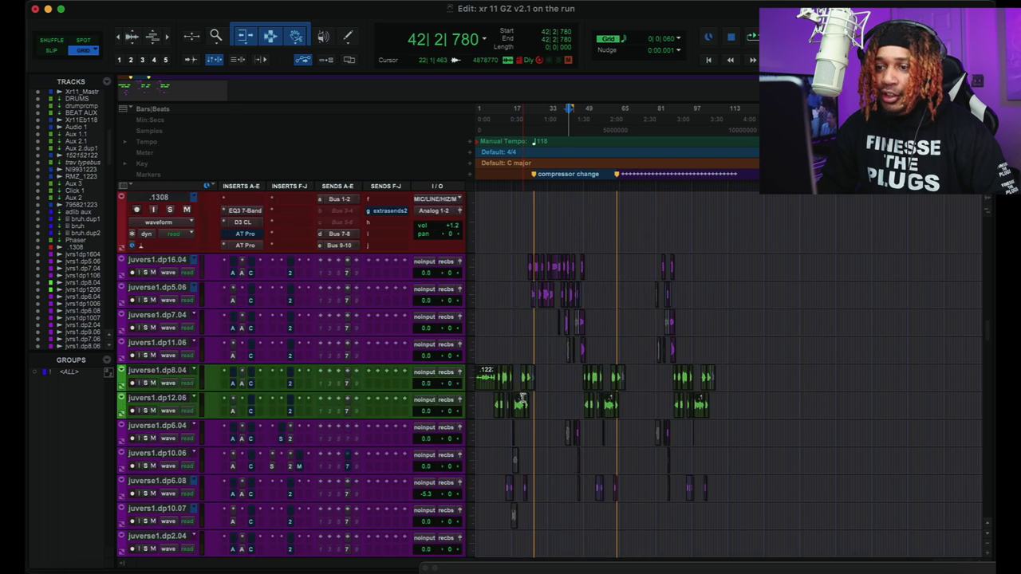
Inspect the alternating juvers1 and juverse1 clips at closer range between about bars 13 and 43.
key("t")
key("t")
key("r")
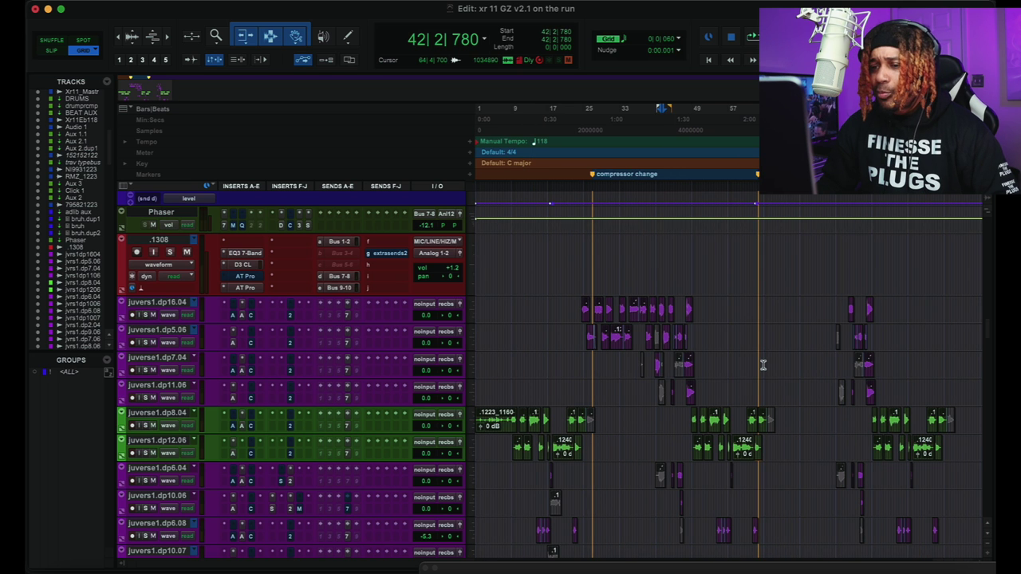
scroll(762, 364, "down", 4)
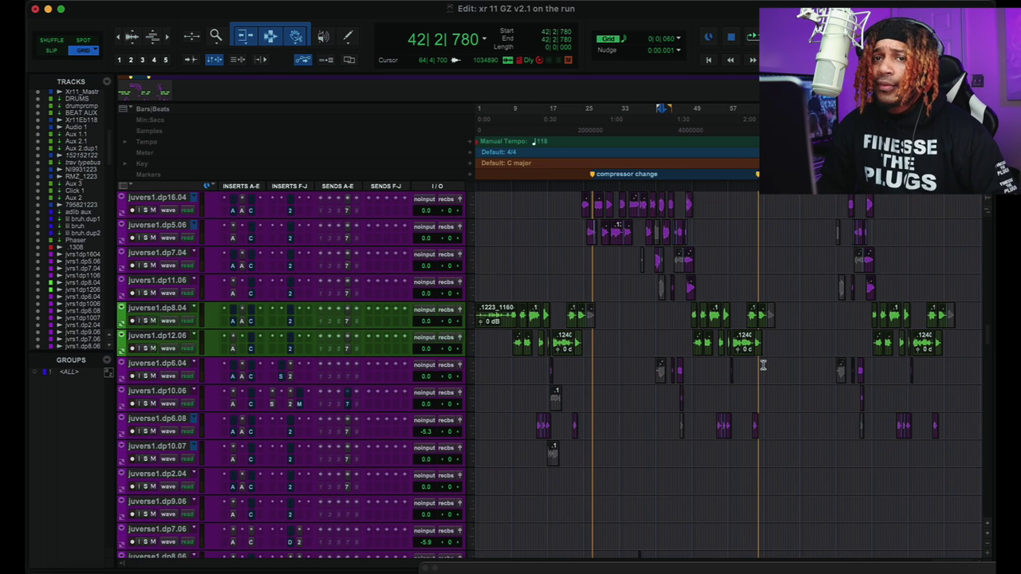
key("super+bracketright")
key("super+bracketright")
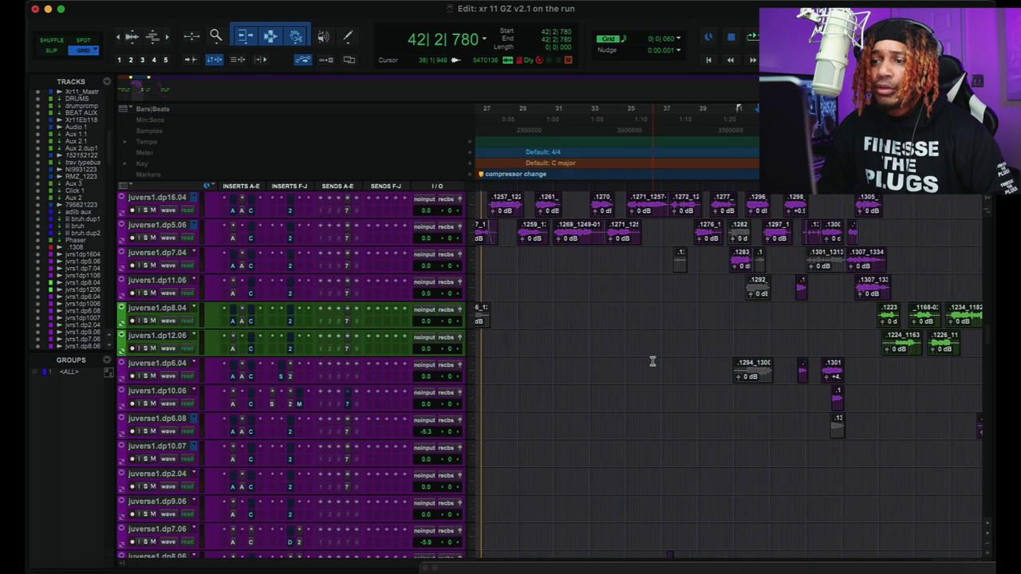
scroll(652, 362, "left", 2)
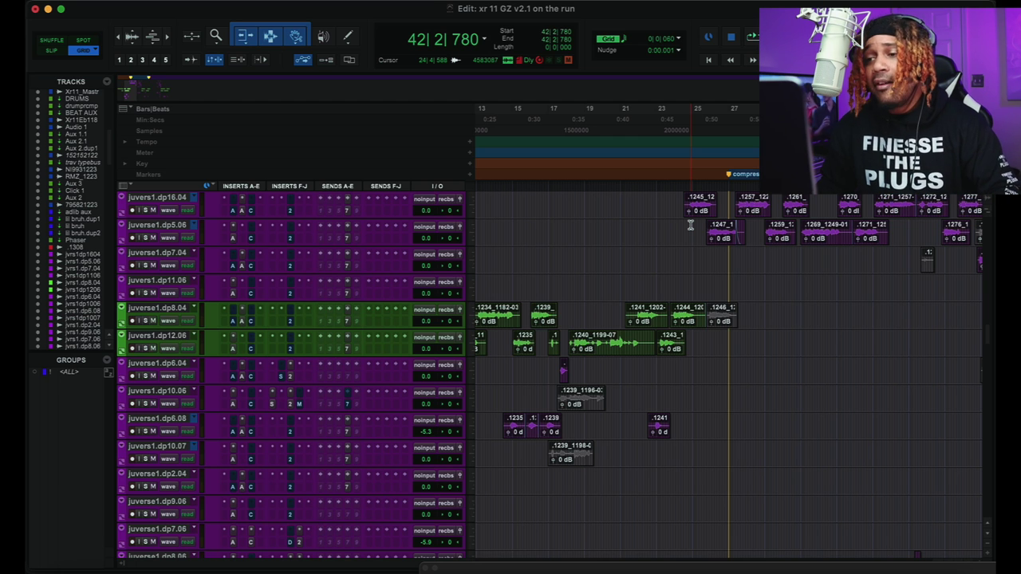
Review the beat section's Xr 11 stem tracks, including the 808, clap, hi-hat, kick and percussion clips.
scroll(690, 225, "up", 15)
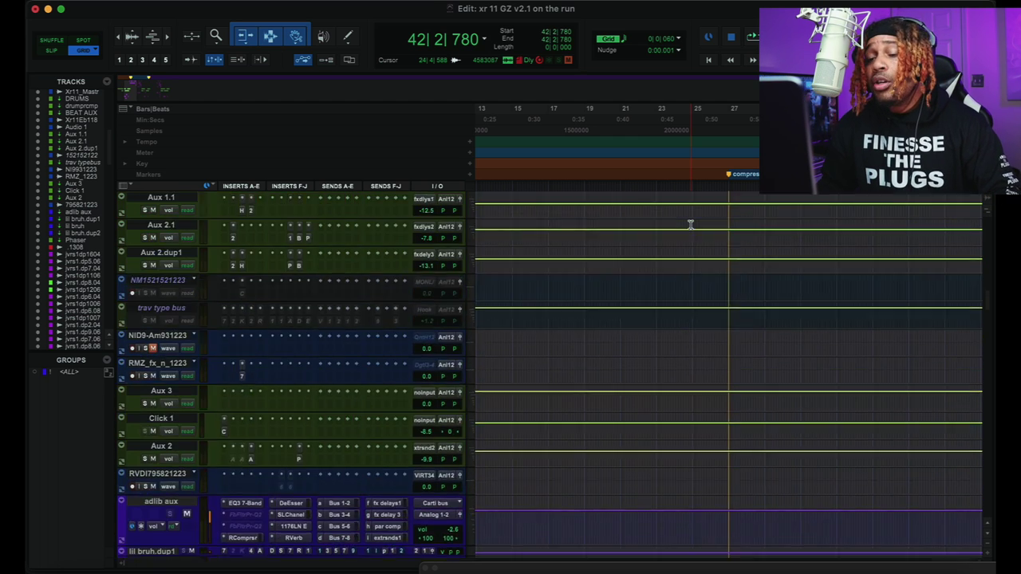
scroll(689, 225, "up", 2)
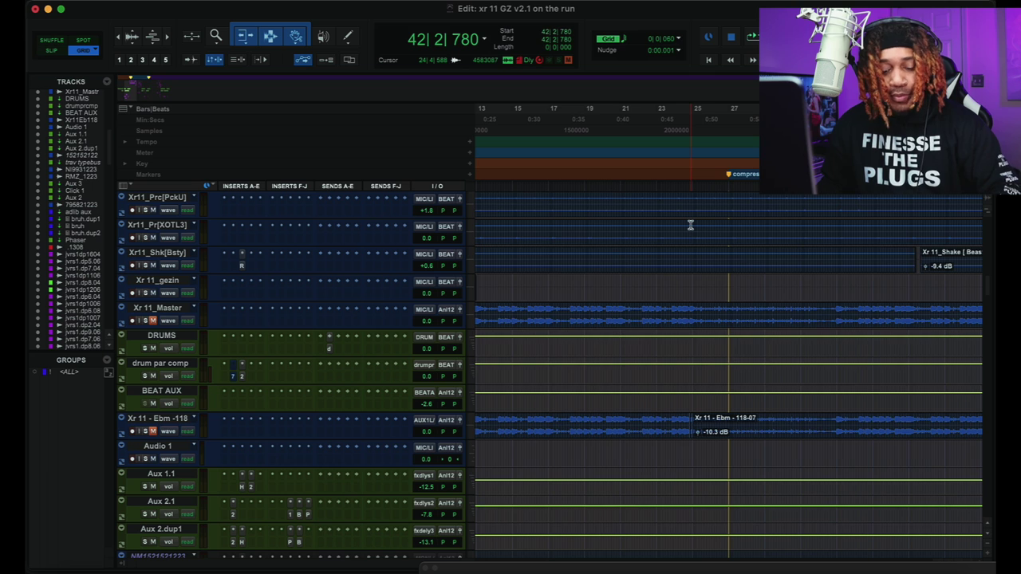
key("r")
key("r")
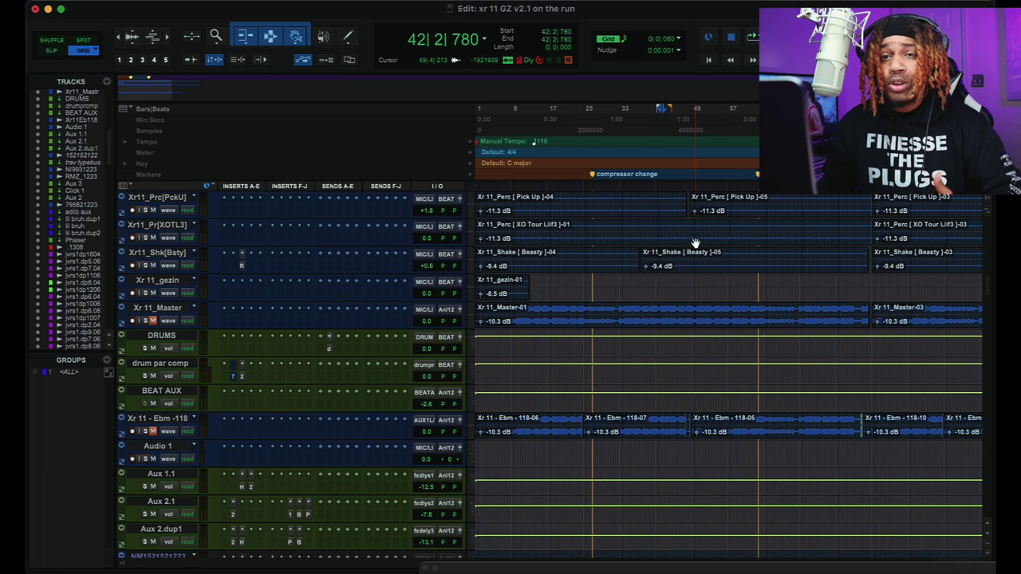
scroll(696, 242, "down", 1)
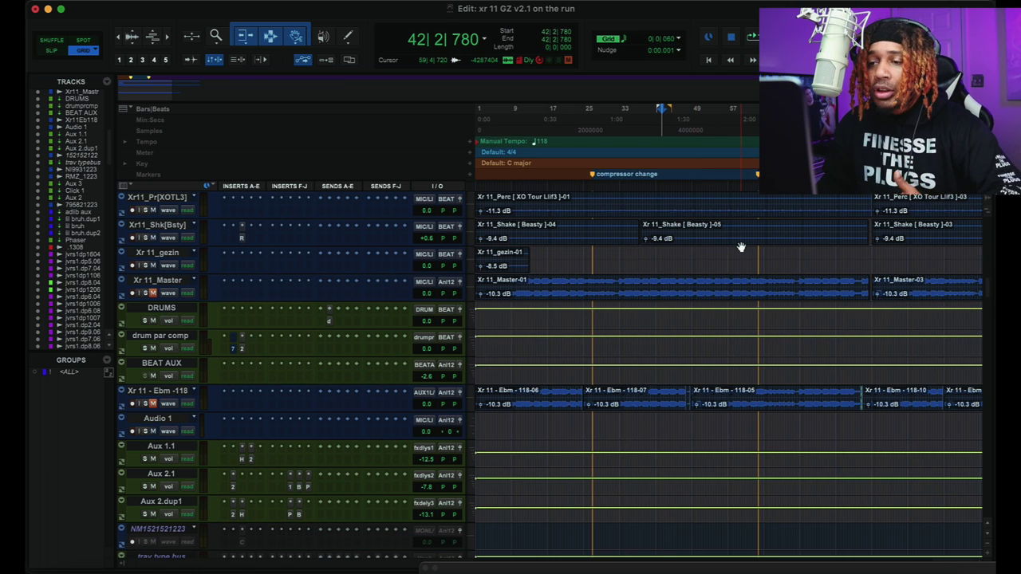
scroll(741, 247, "up", 3)
scroll(741, 248, "up", 12)
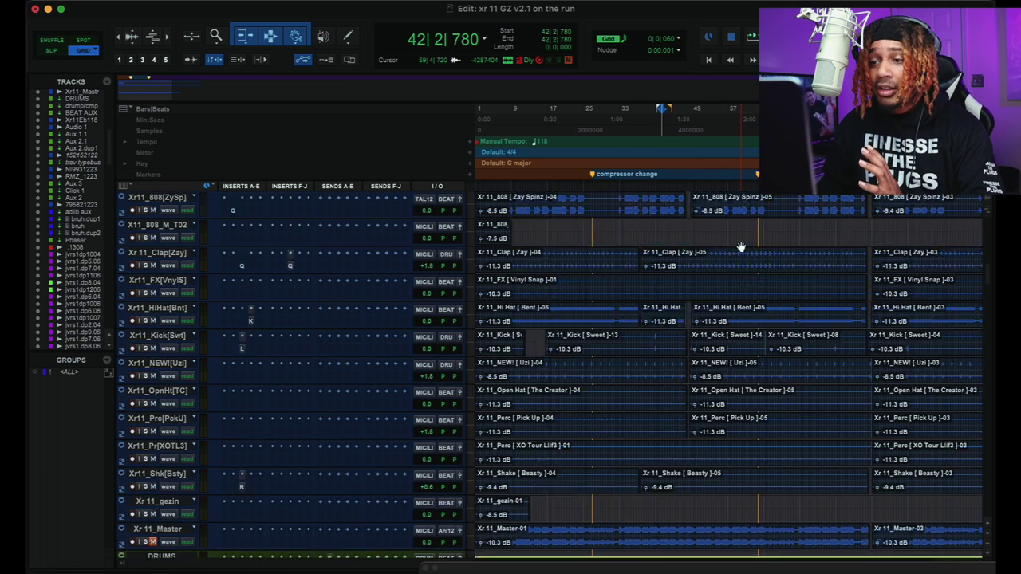
scroll(741, 247, "down", 14)
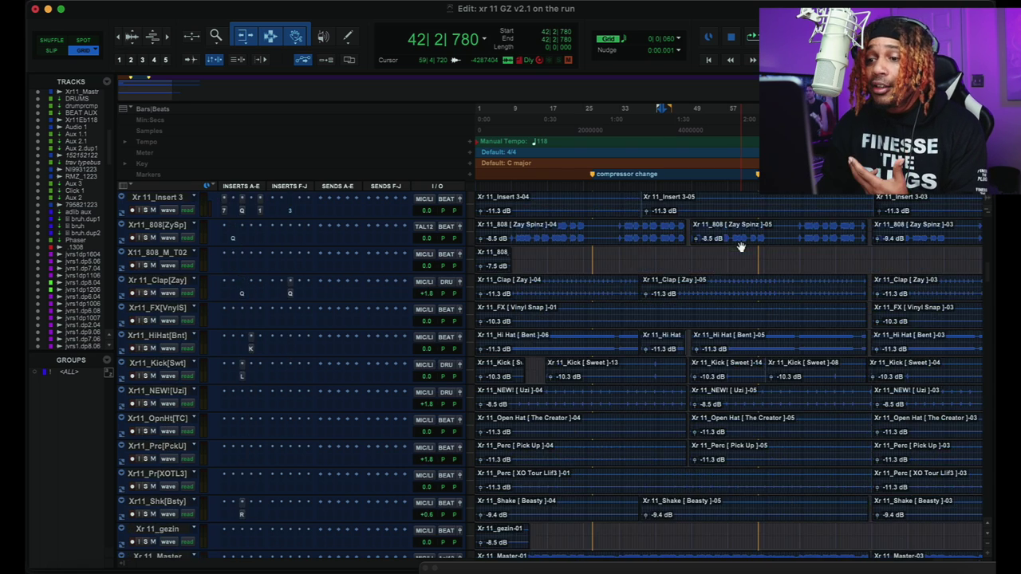
Review the tracks from the beat and aux section down through the verse vocals to the hook tracks.
scroll(741, 247, "down", 1)
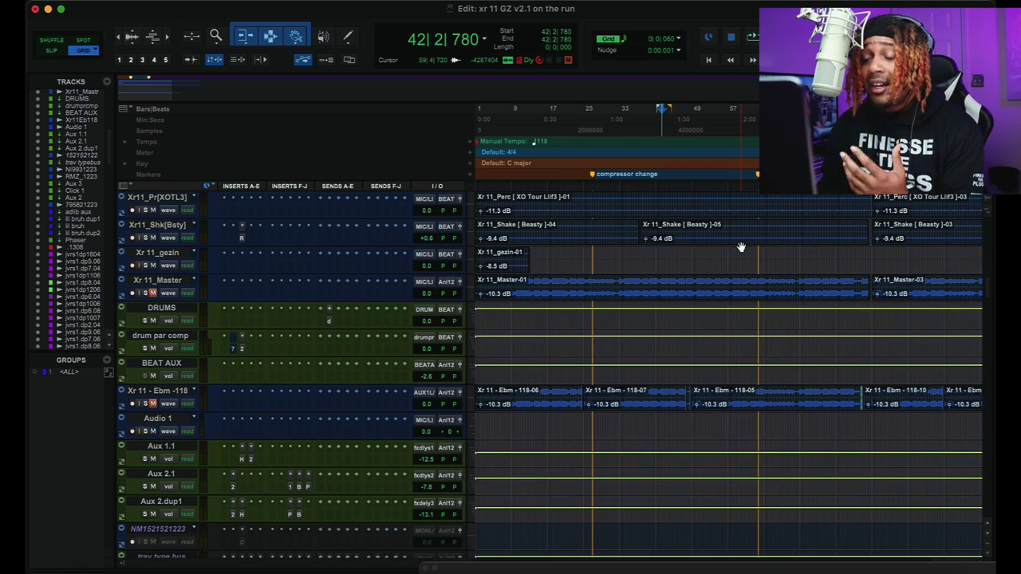
scroll(740, 247, "down", 20)
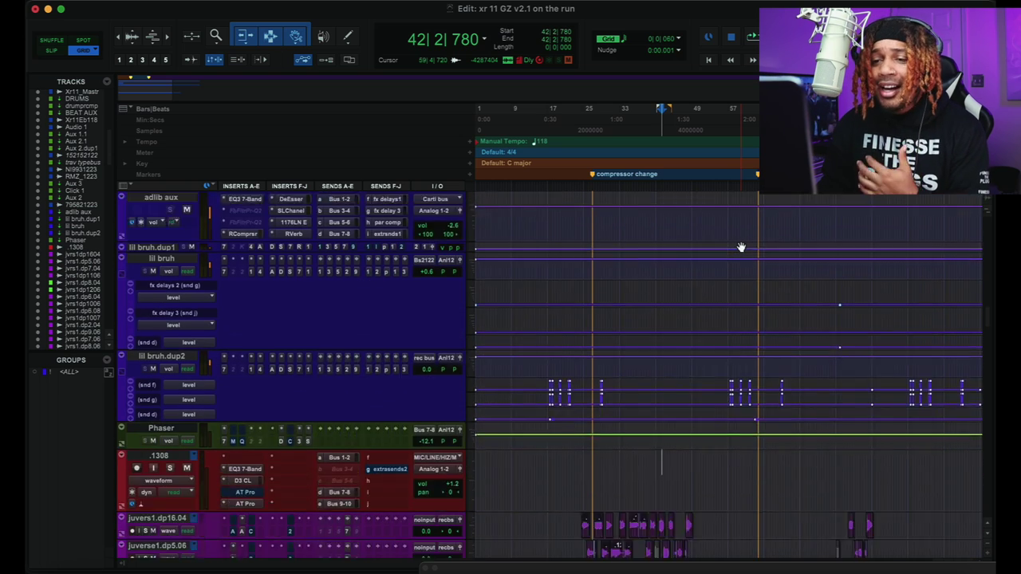
scroll(741, 247, "down", 5)
scroll(741, 247, "down", 10)
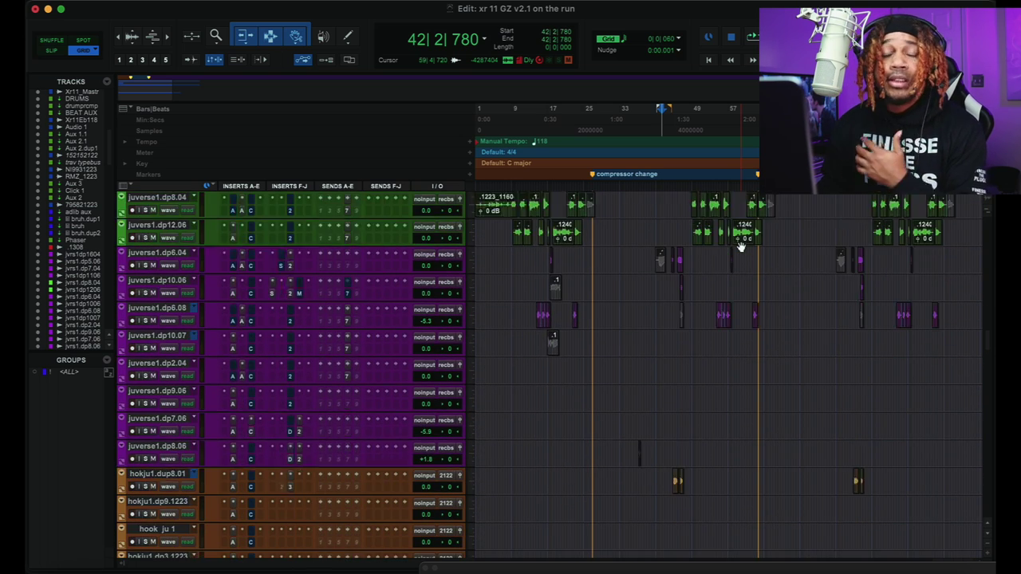
scroll(741, 247, "down", 1)
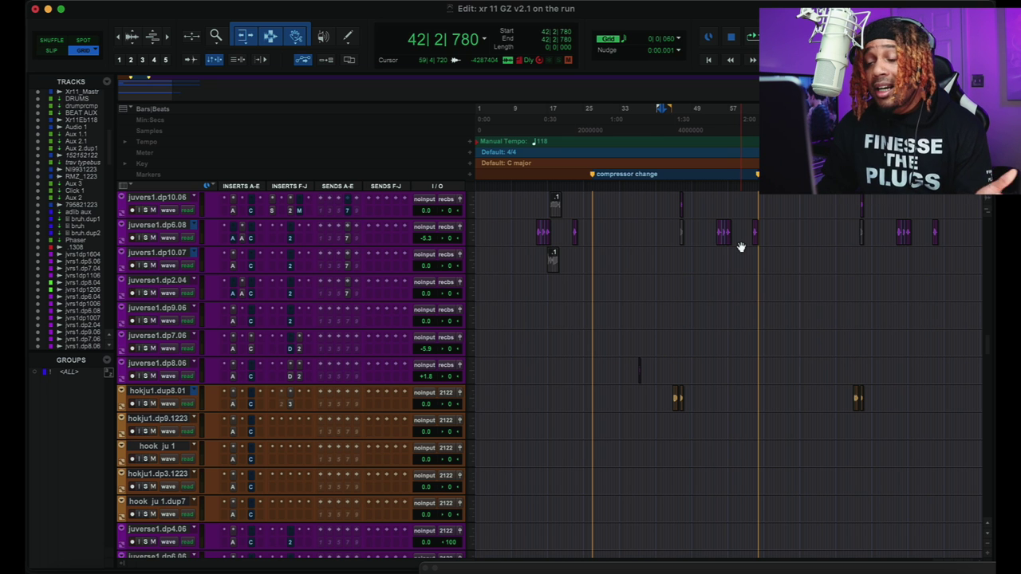
scroll(741, 248, "down", 3)
scroll(741, 247, "right", 1)
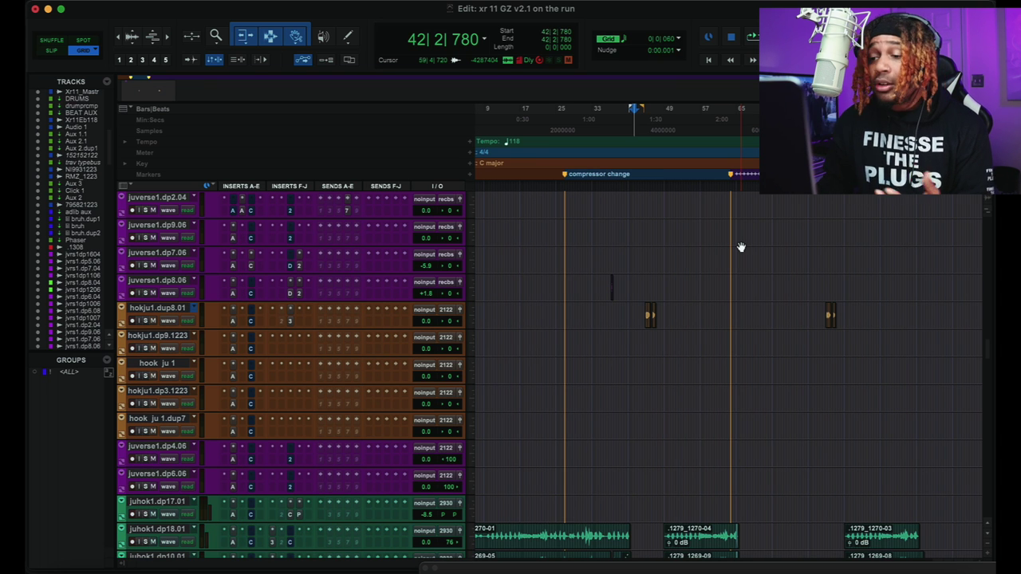